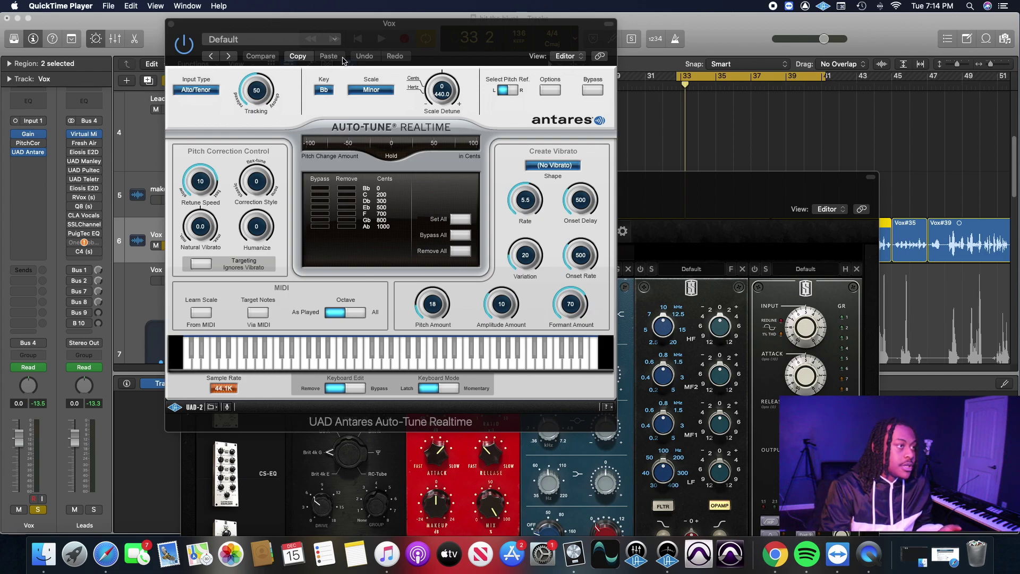
- Close the Auto-Tune Realtime window on the Vox track and move the Leads channel's Virtual Mix Rack fully into view
click(484, 49)
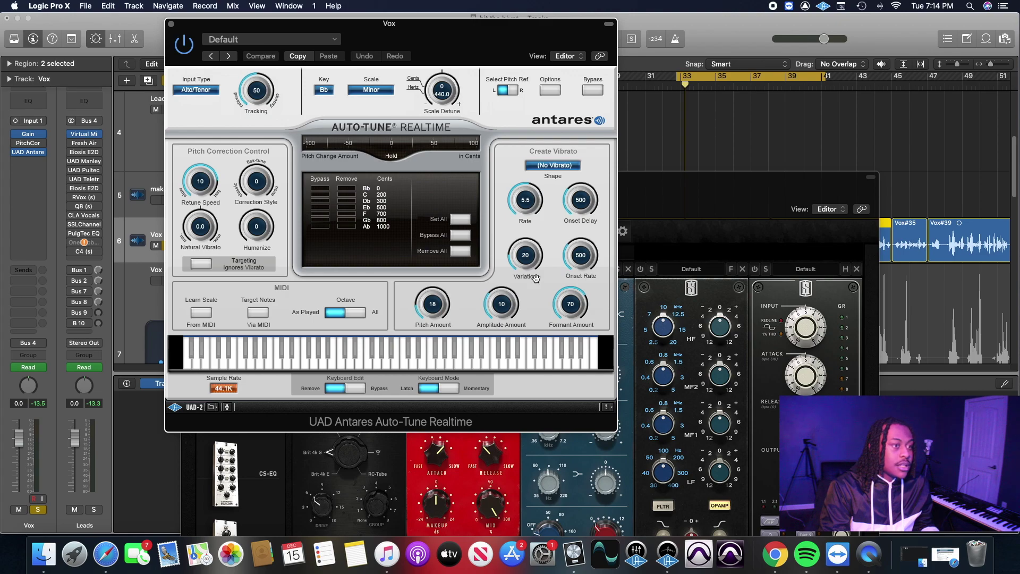
drag(510, 21, 507, 37)
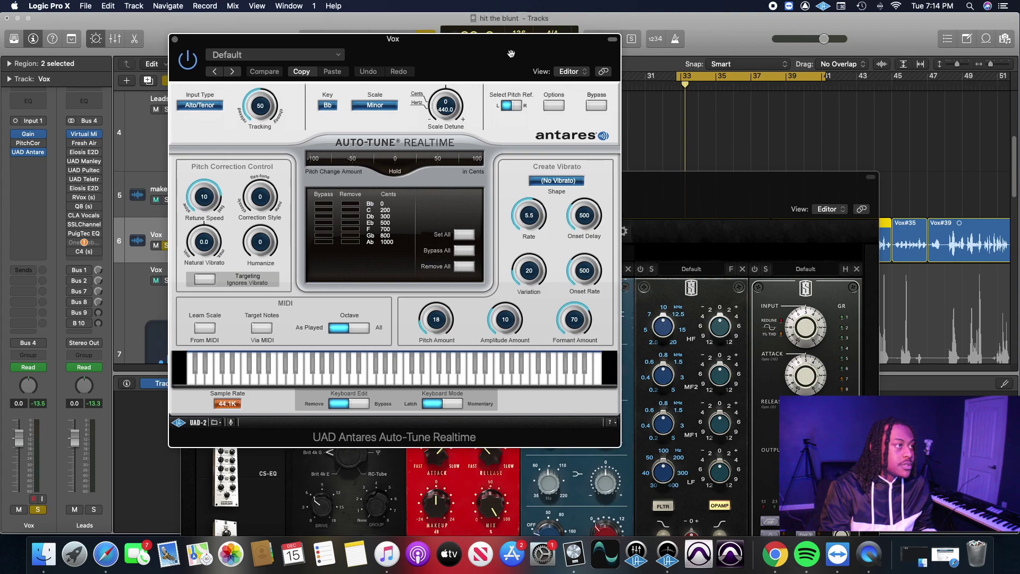
click(174, 40)
drag(696, 209, 714, 81)
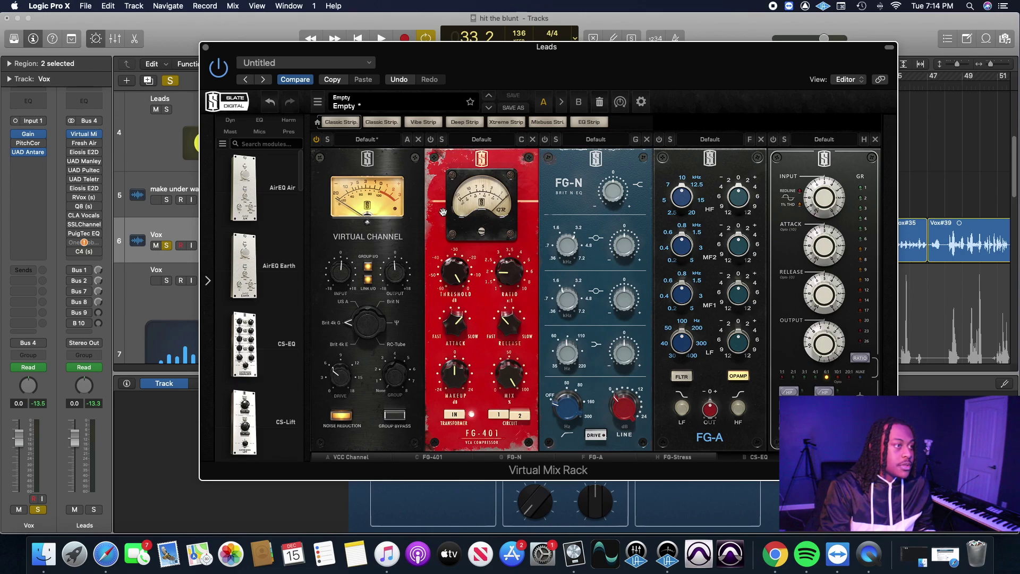
- Bypass the Virtual Channel module, play the soloed vocal to hear it without the module, and close the rack
click(316, 141)
drag(656, 65, 638, 261)
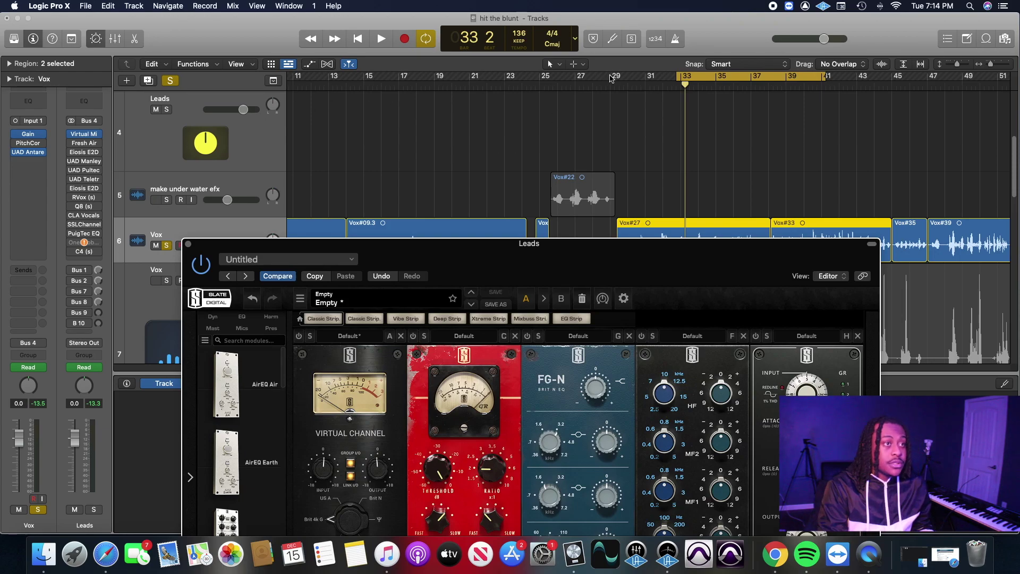
key(space)
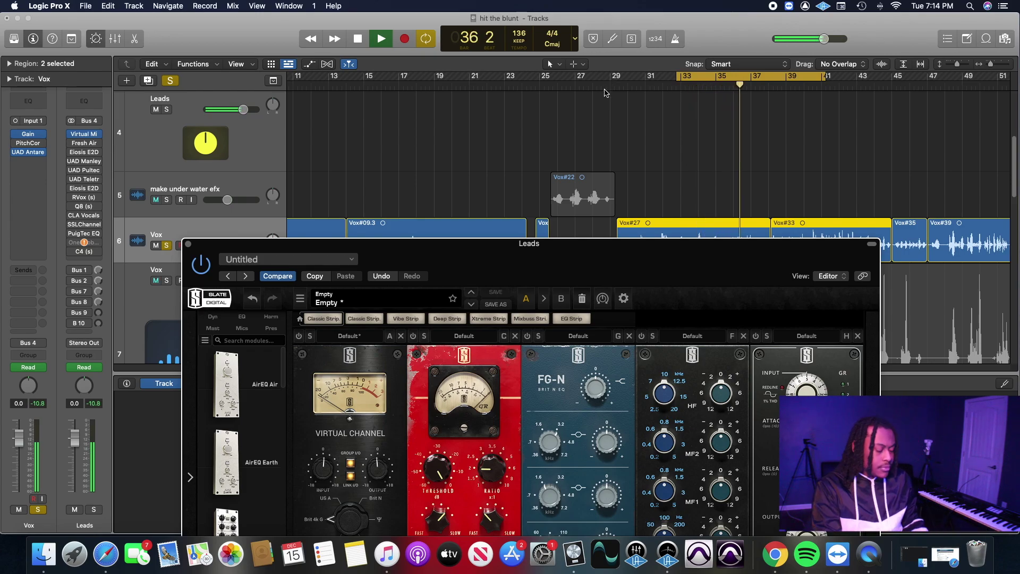
drag(691, 286, 715, 103)
key(space)
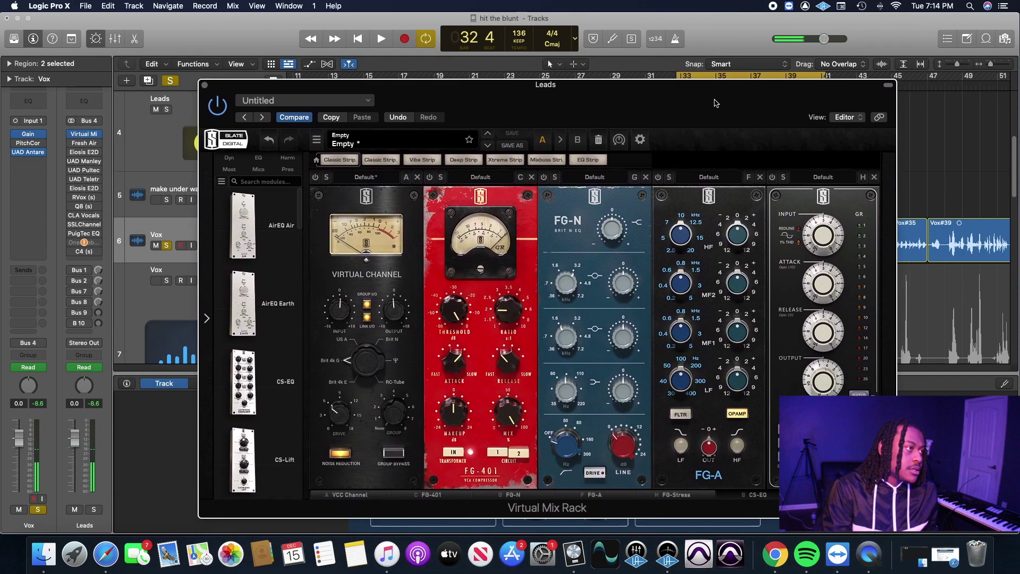
click(206, 86)
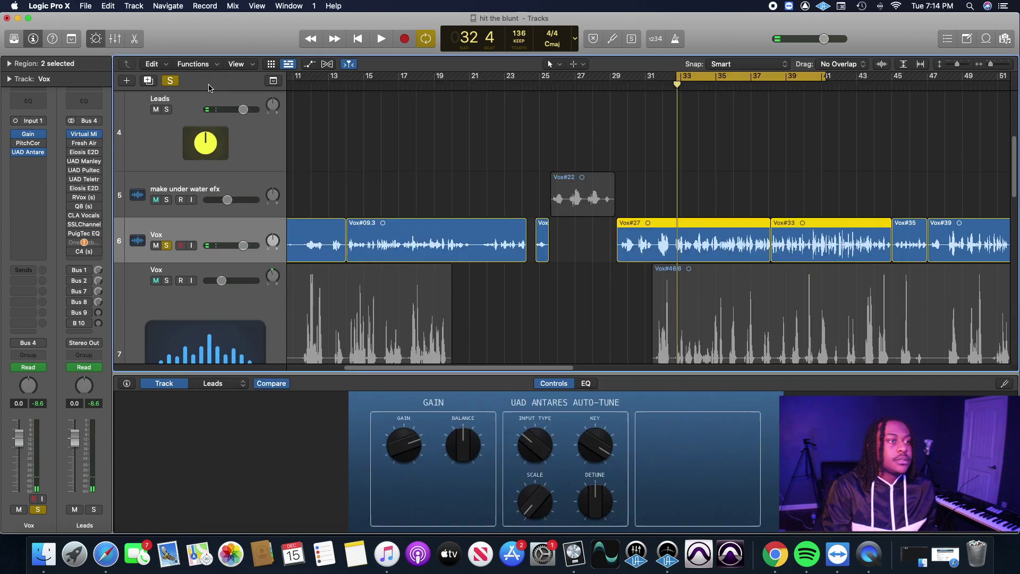
- Turn off track soloing and play the cycled section from bar 33 to hear the vocals with the beat
click(170, 81)
scroll(494, 133, up, 5)
scroll(514, 130, down, 2)
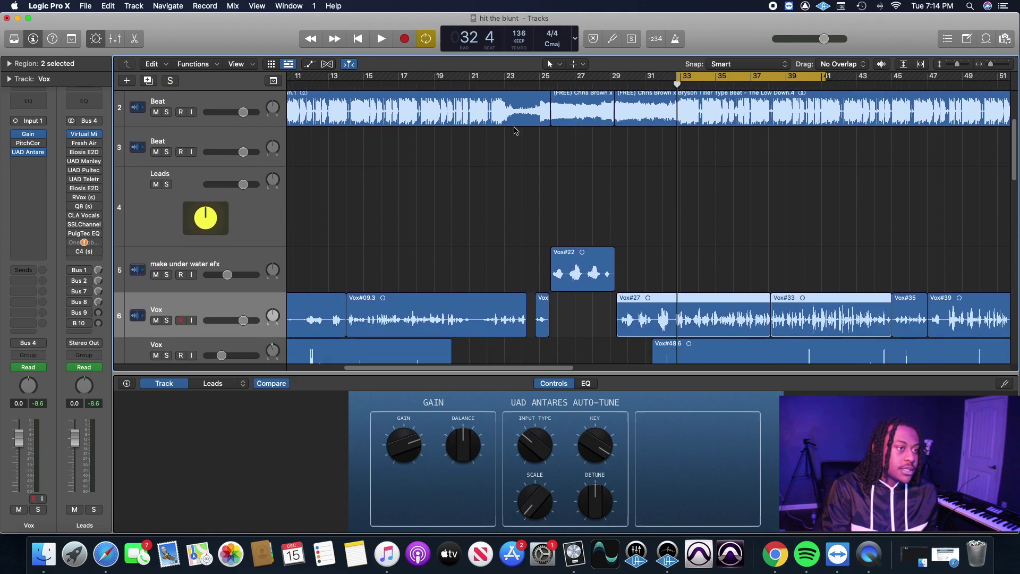
key(space)
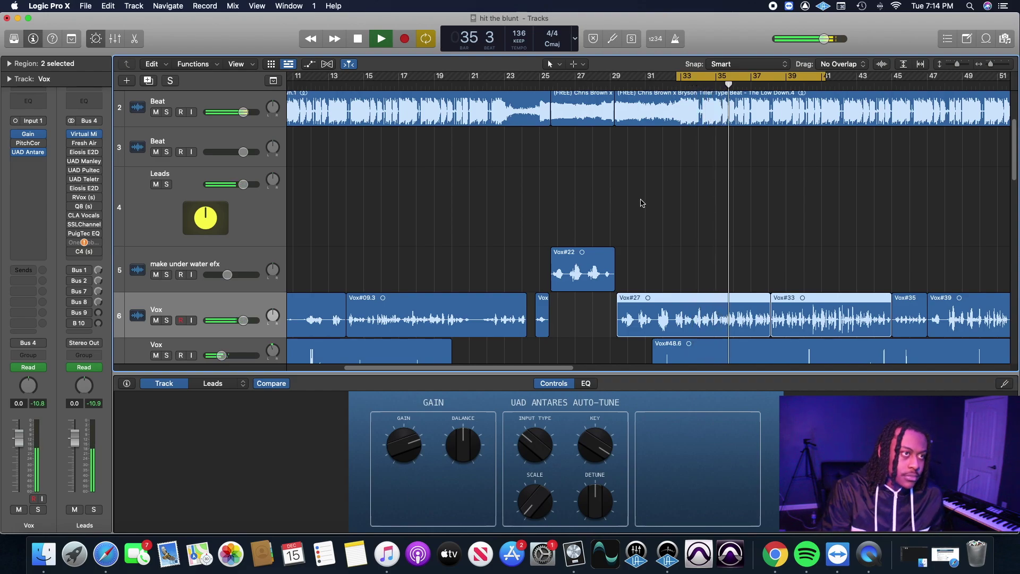
click(790, 251)
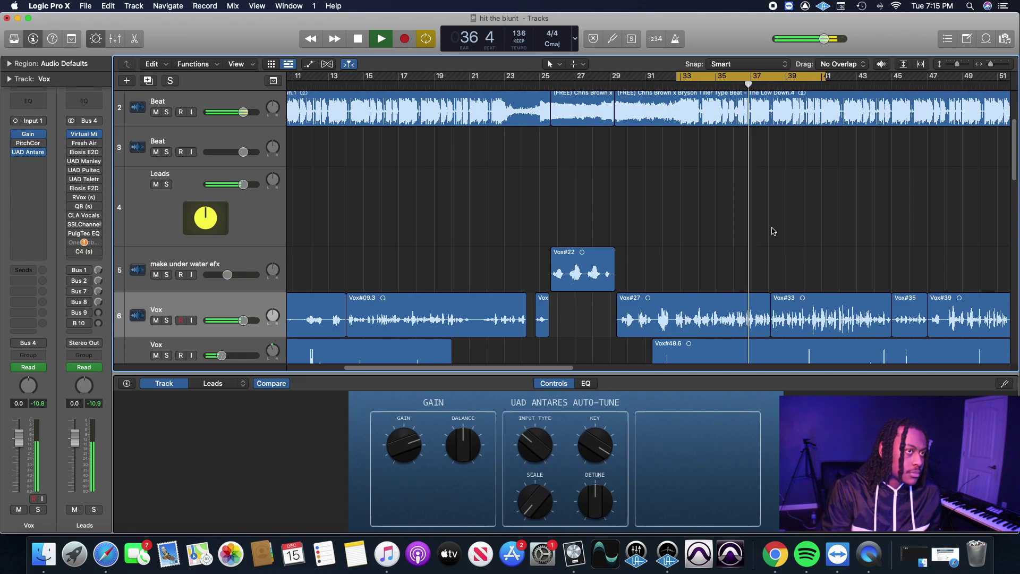
scroll(744, 255, down, 5)
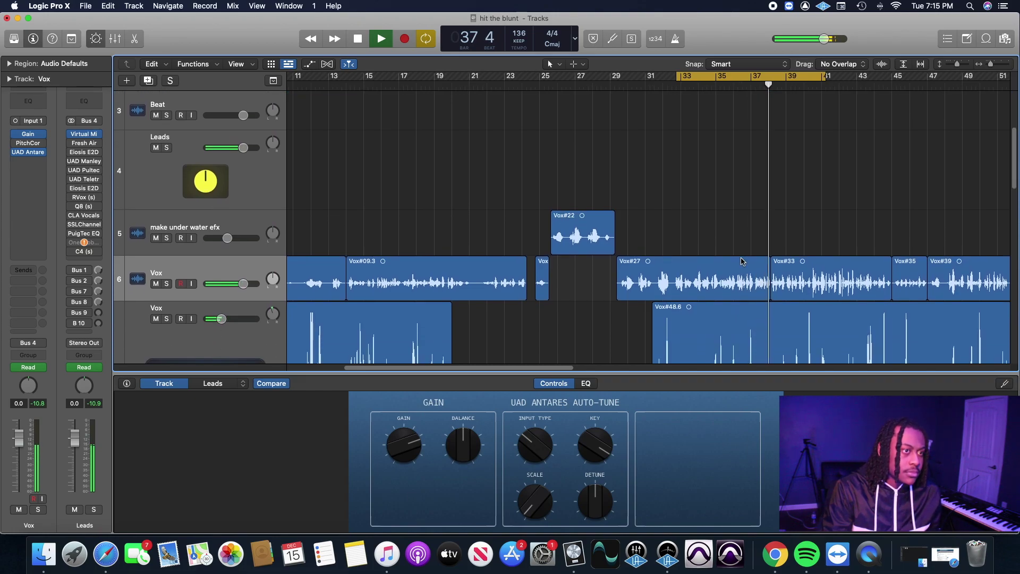
scroll(742, 261, up, 5)
scroll(742, 260, down, 4)
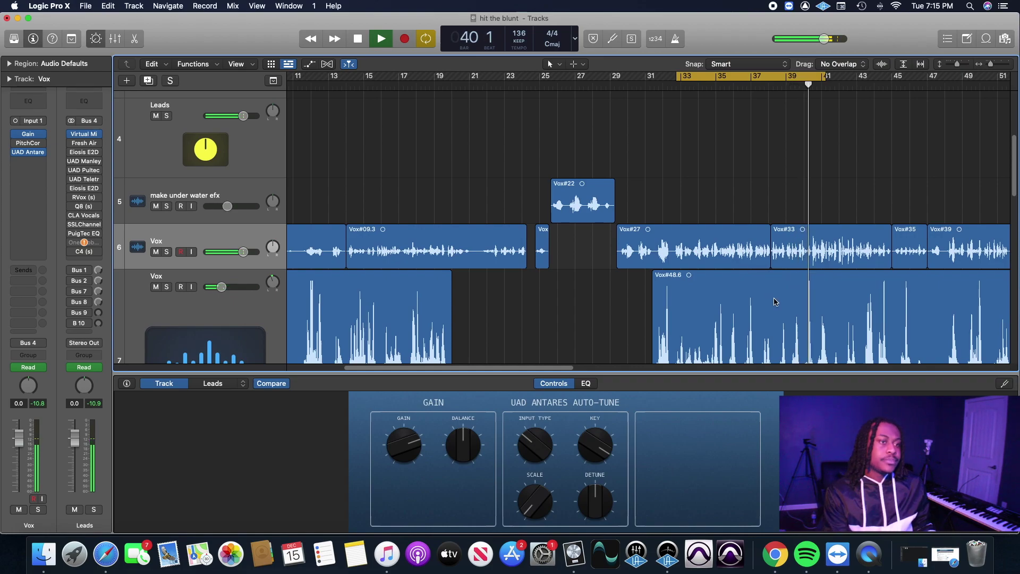
scroll(773, 295, down, 1)
scroll(785, 287, down, 1)
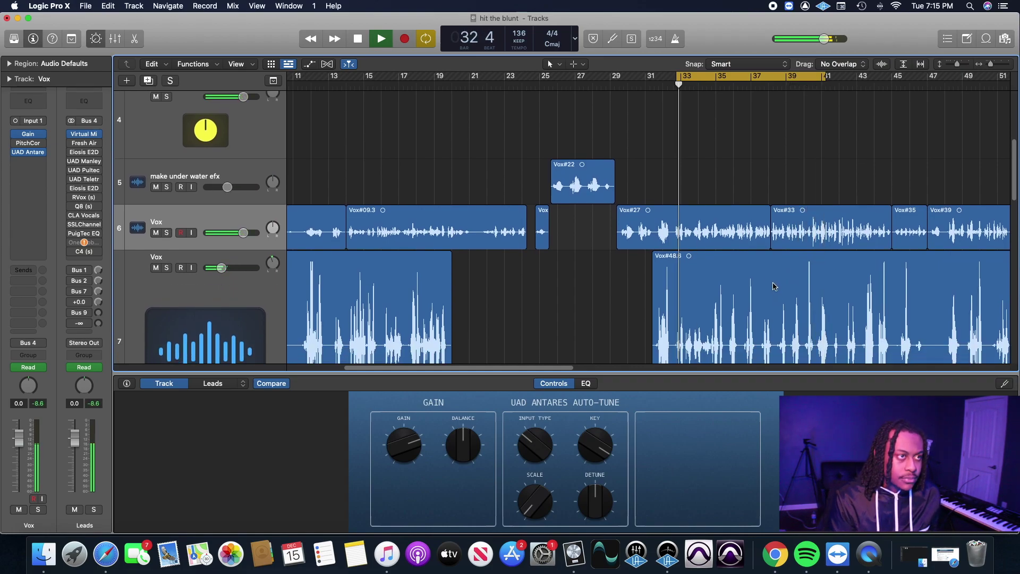
key(space)
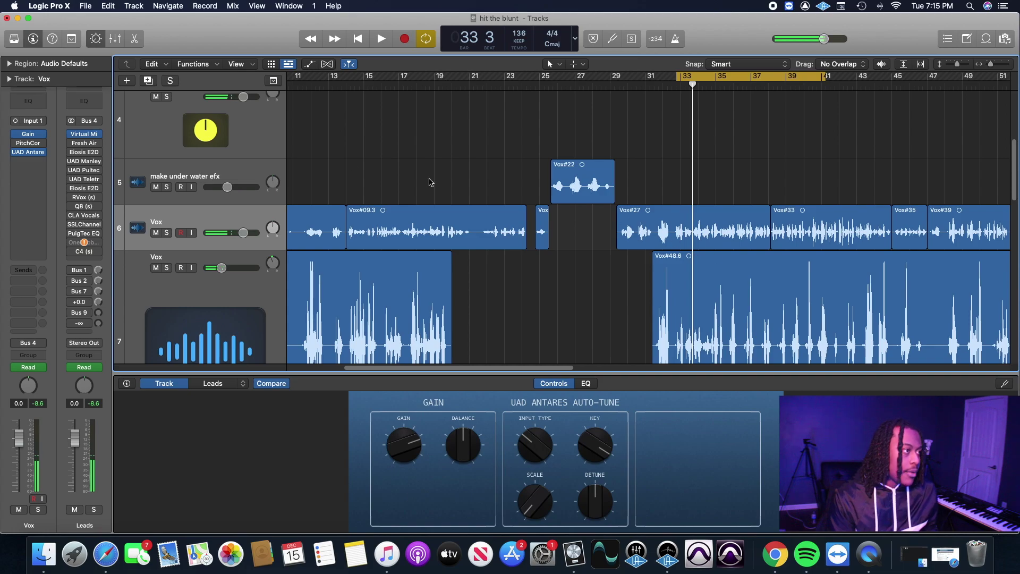
- Open the Virtual Mix Rack on the Leads track and enable its Virtual Channel module
click(202, 153)
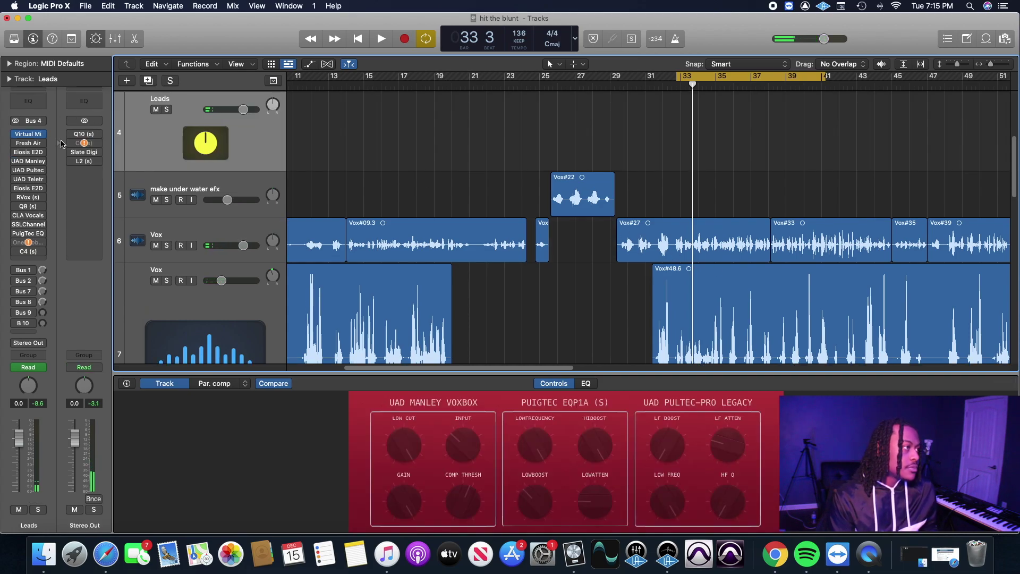
click(28, 137)
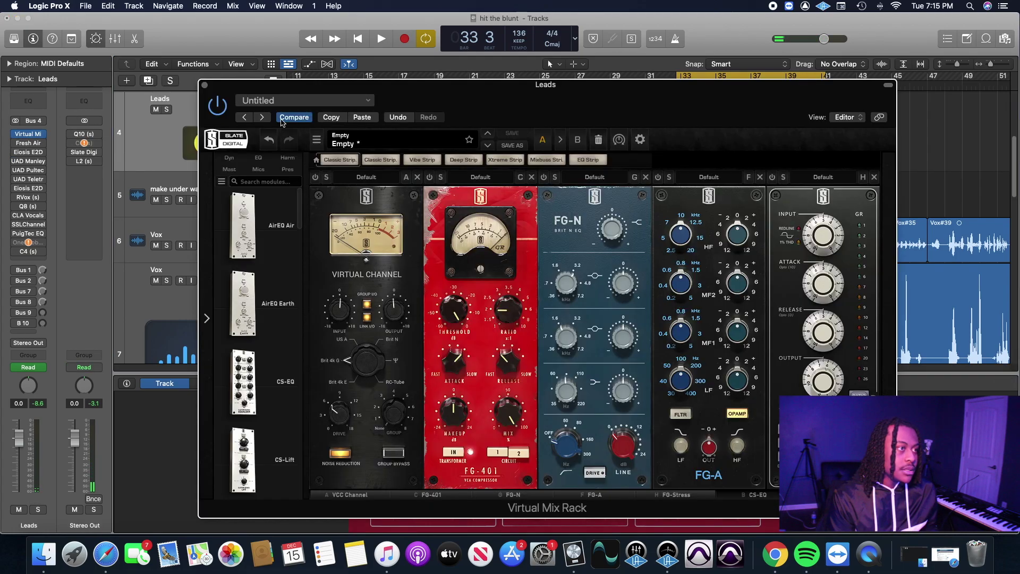
click(316, 179)
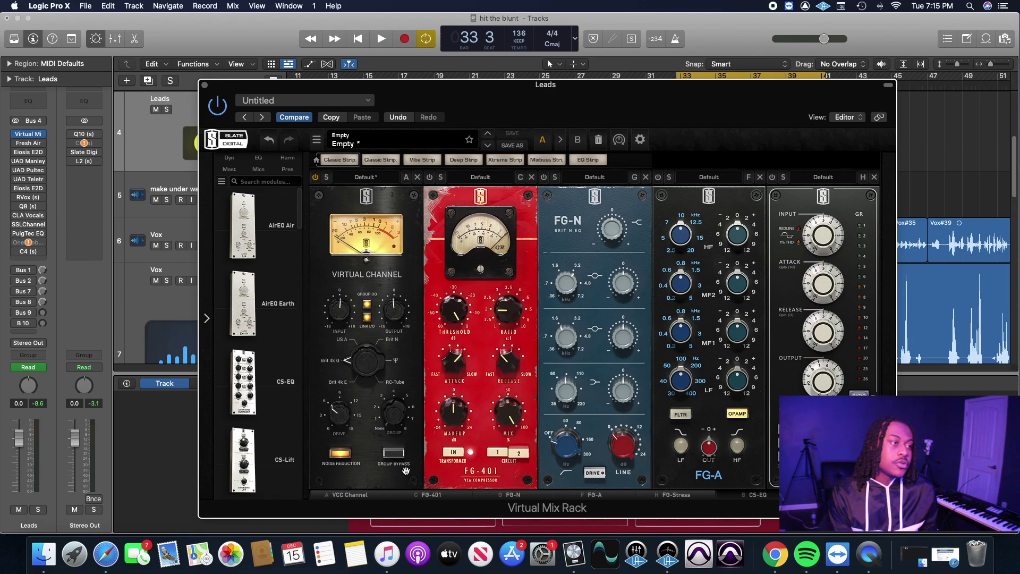
- Play the cycled section in the full mix to hear the Leads with the Virtual Channel module enabled
drag(678, 108, 750, 127)
key(space)
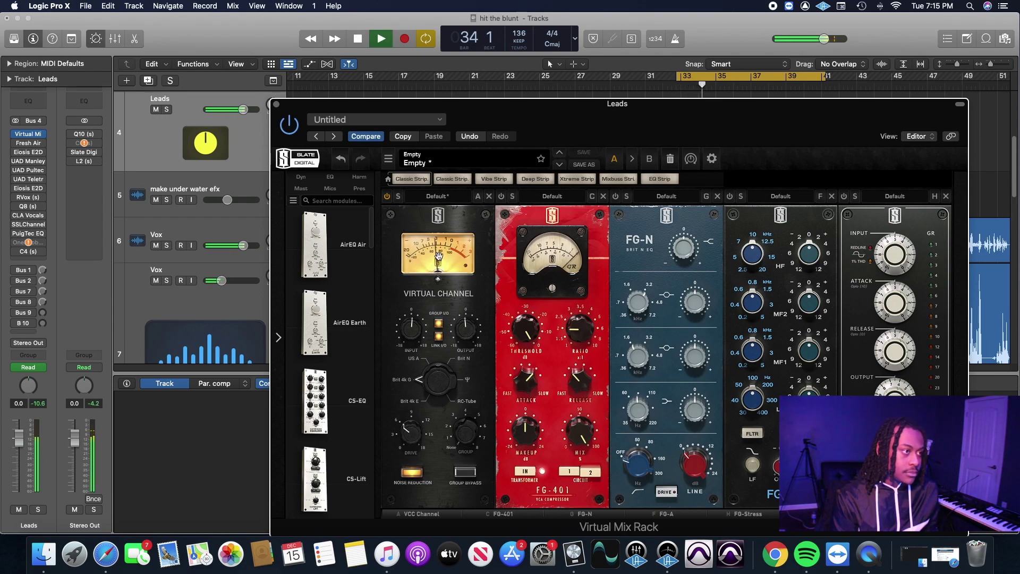
drag(731, 136, 699, 133)
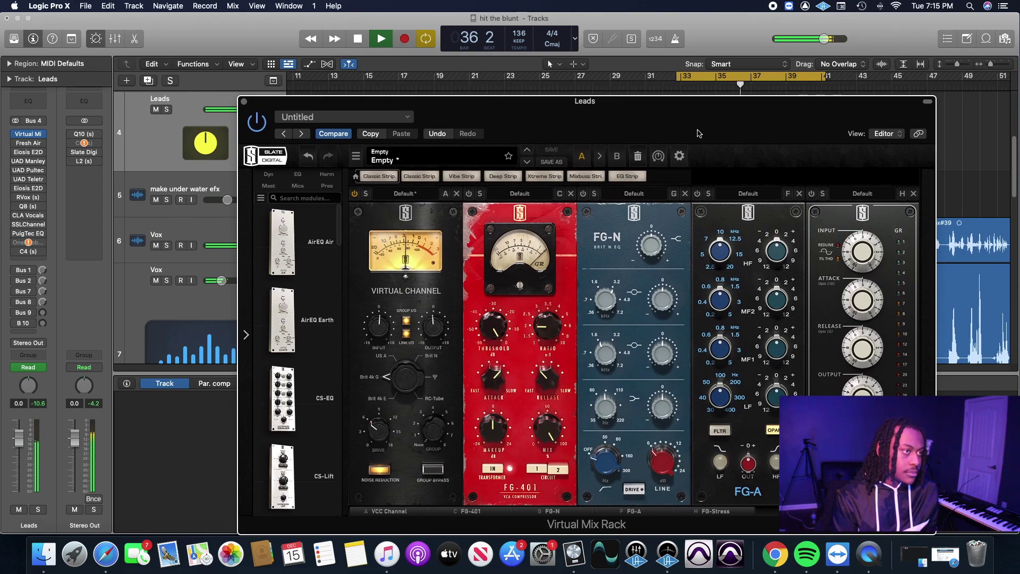
drag(733, 127, 674, 120)
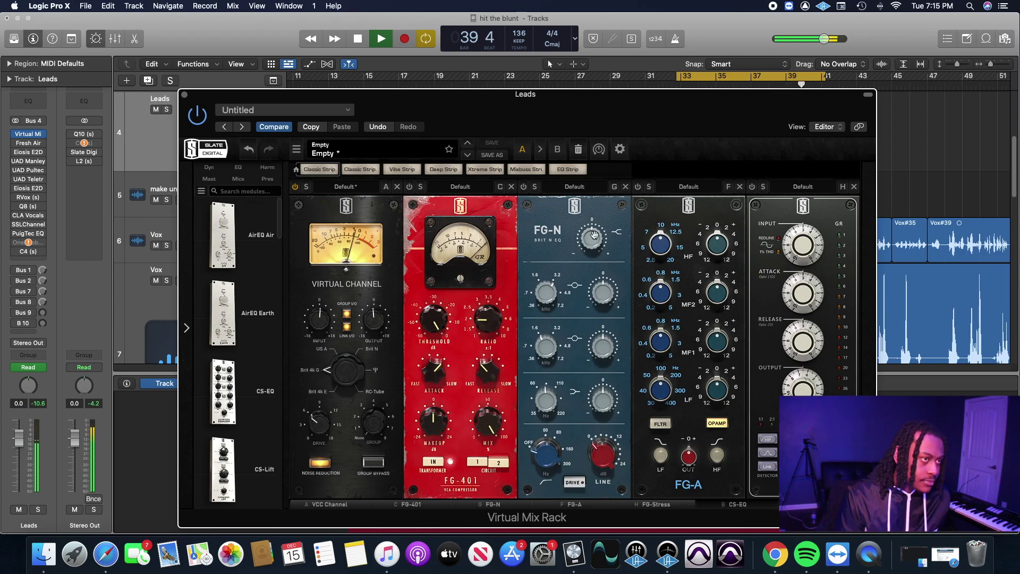
mouse_move(664, 126)
mouse_down()
mouse_move(627, 135)
mouse_move(666, 111)
mouse_up()
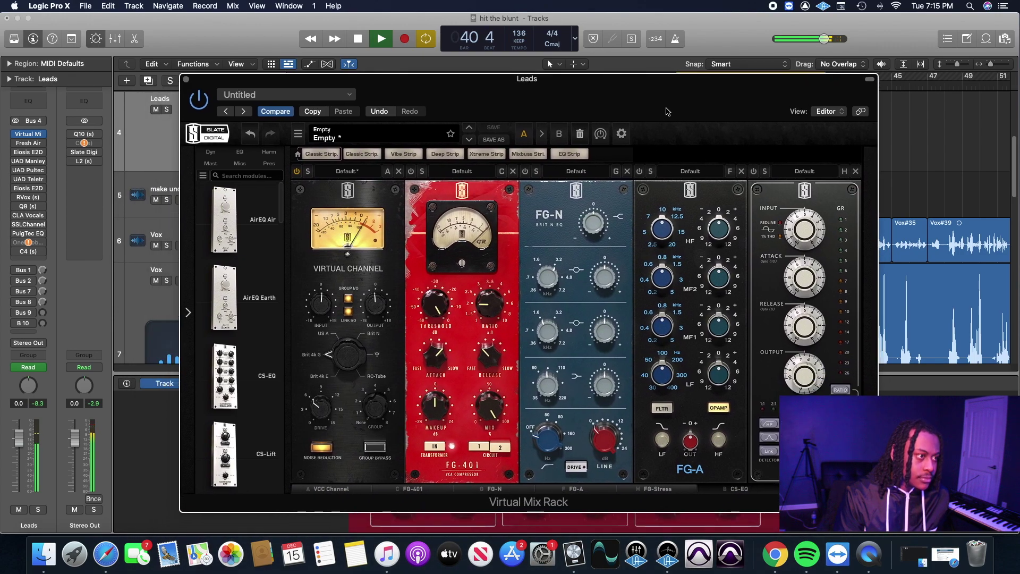
key(space)
- Replay the cycled section, switching the Virtual Channel module off and on to compare the vocal, and leave it enabled
drag(754, 86, 766, 137)
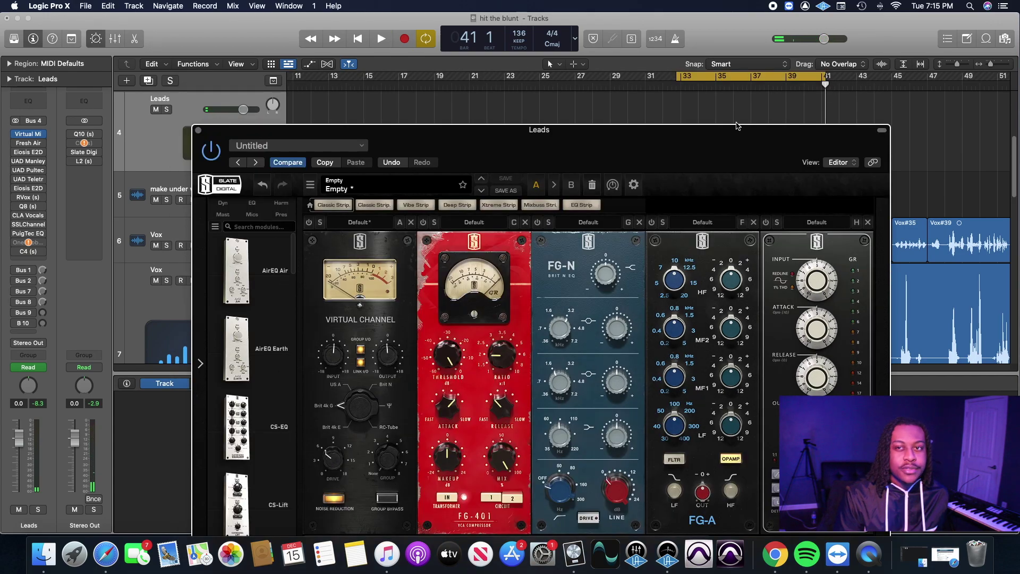
click(699, 86)
key(space)
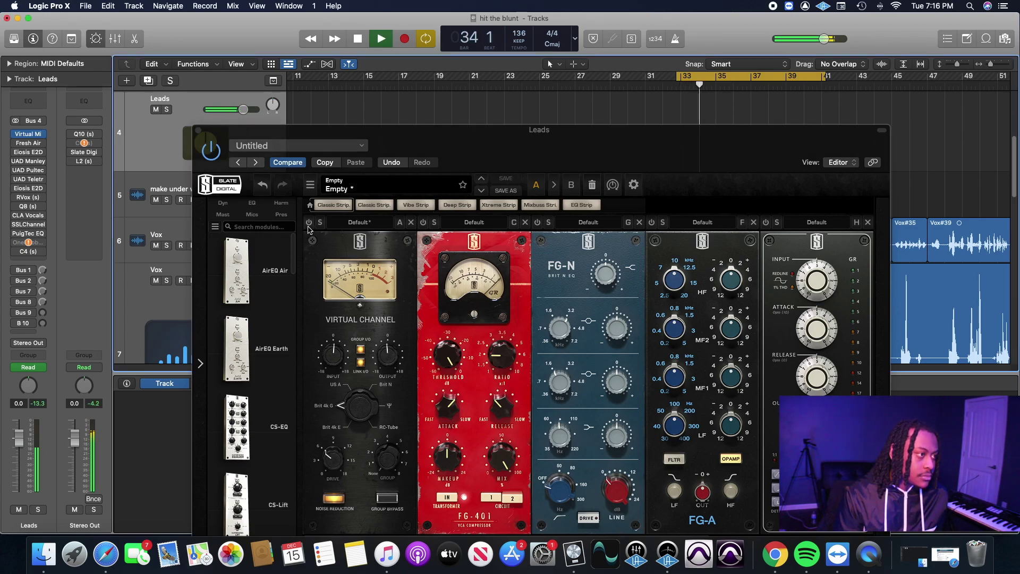
click(308, 228)
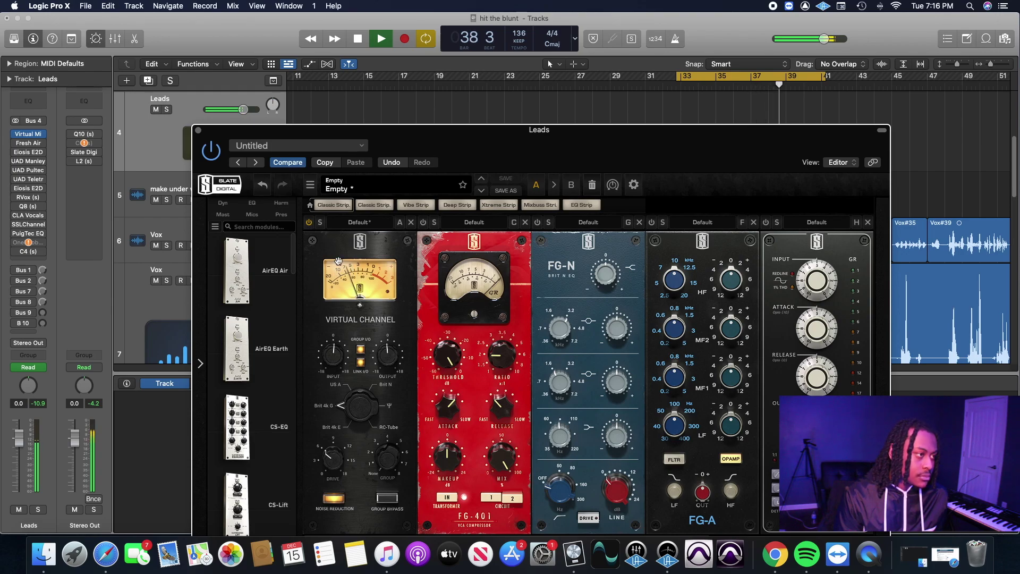
click(308, 226)
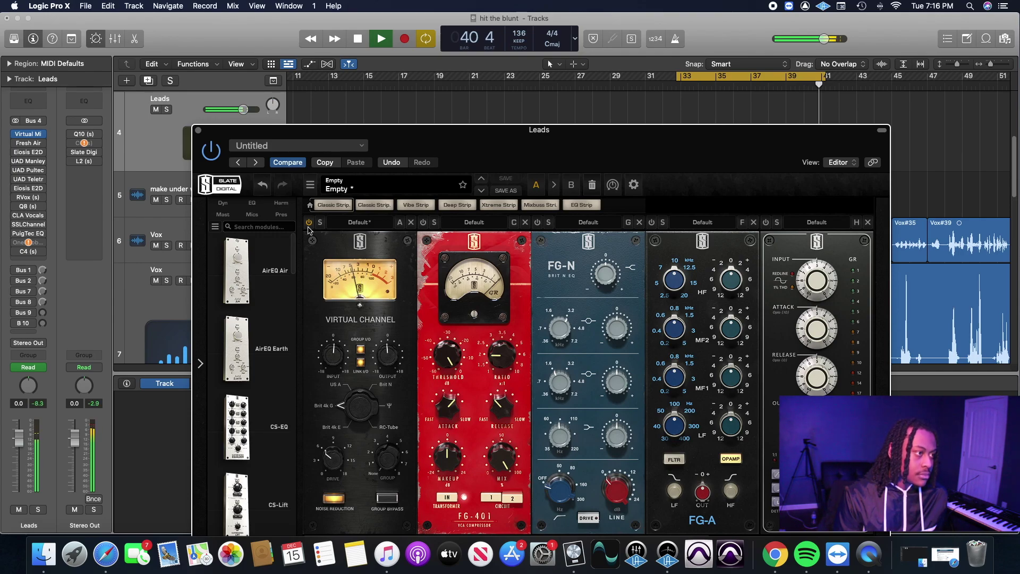
key(space)
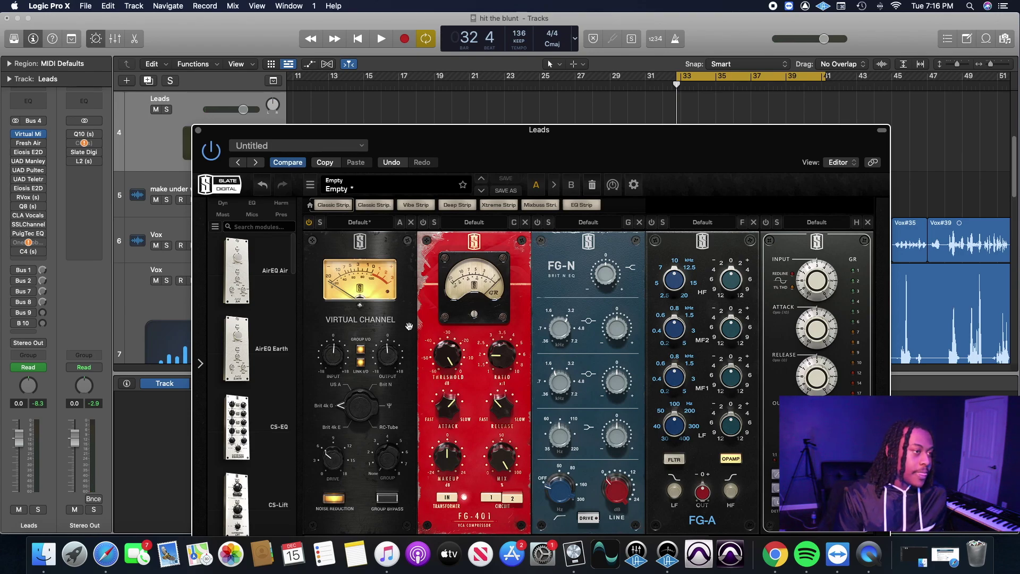
- Enable the FG-401 compressor with a ratio of 3 and a threshold of about -8.88 dB, listening during playback
drag(666, 144, 660, 74)
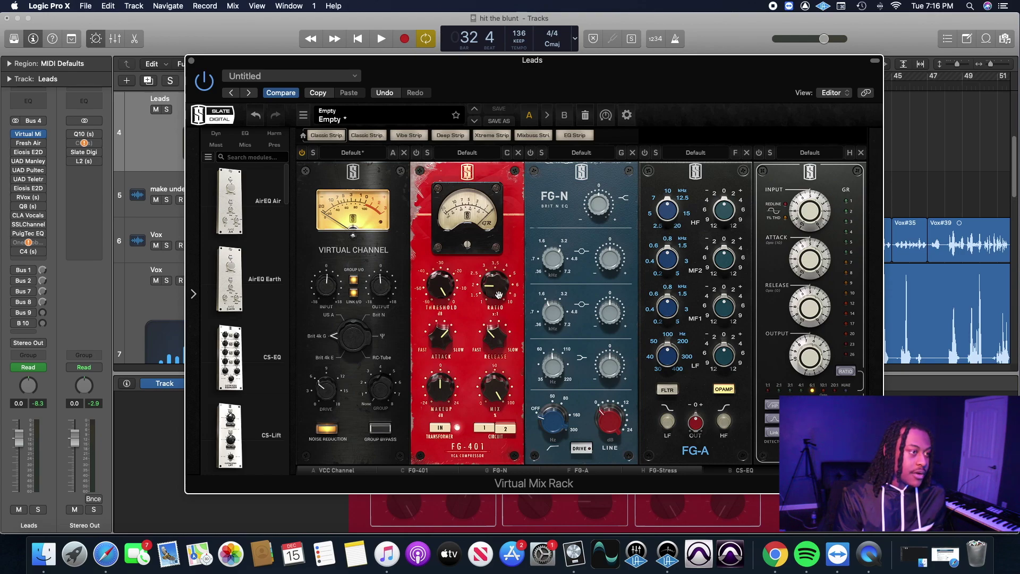
drag(498, 294, 498, 274)
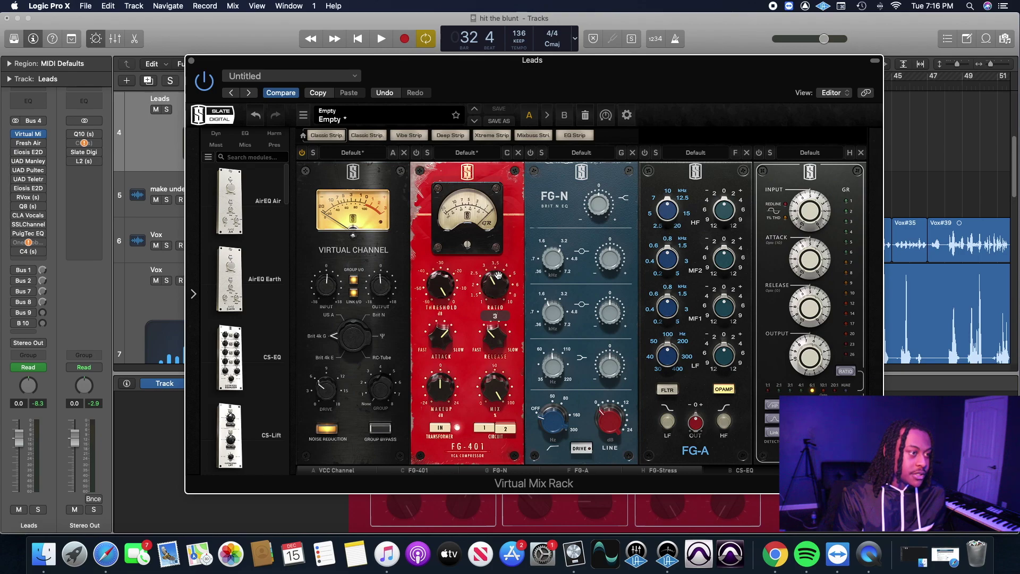
click(416, 153)
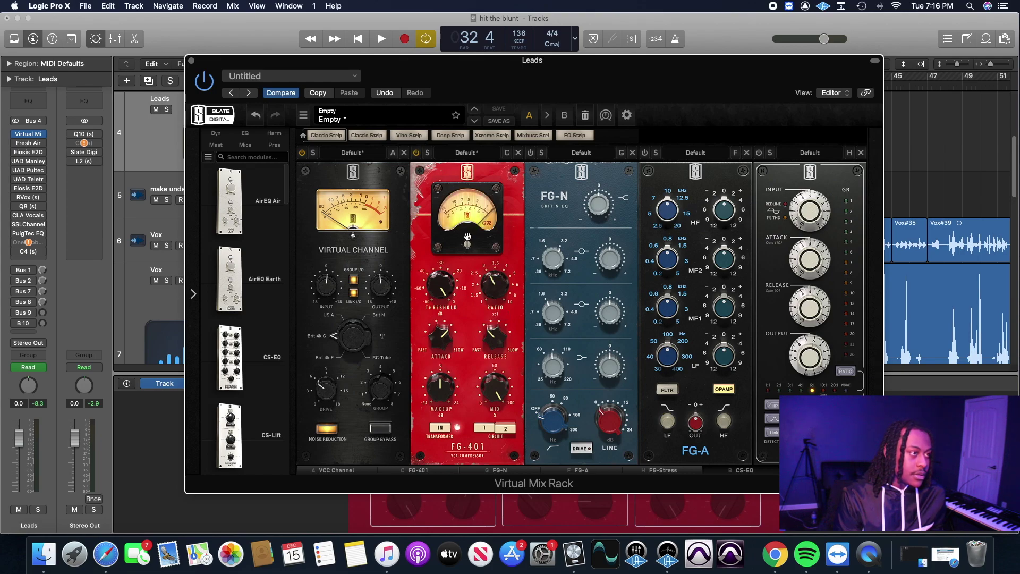
key(space)
drag(444, 286, 445, 307)
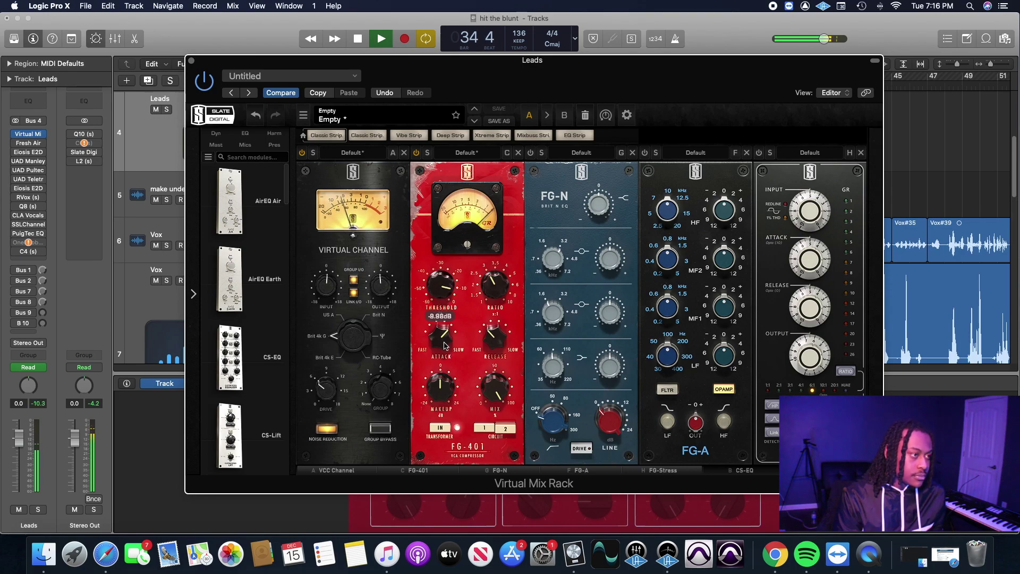
key(space)
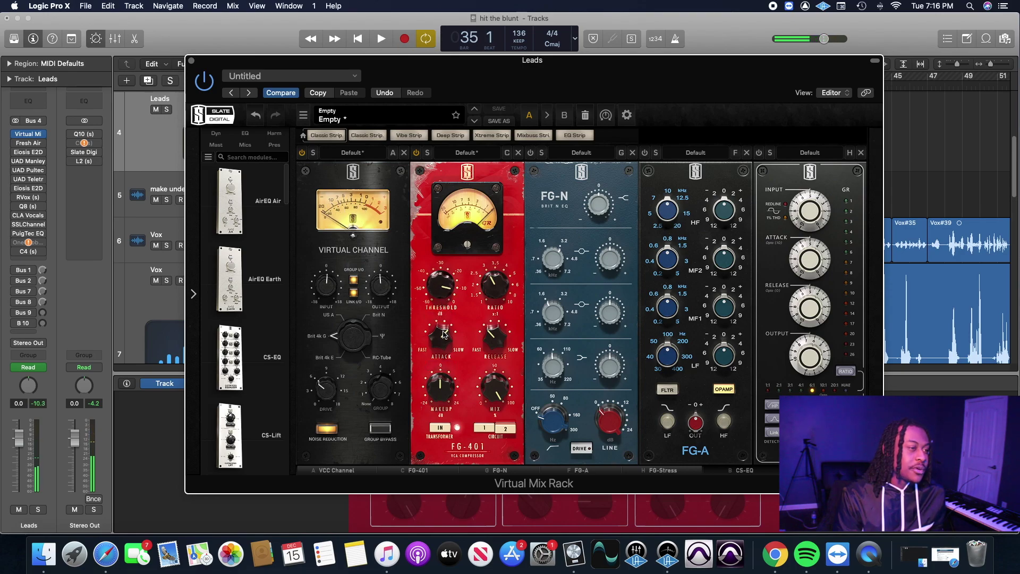
- Make the FG-401 attack faster and set its release to 1, lowering the threshold slightly
click(444, 331)
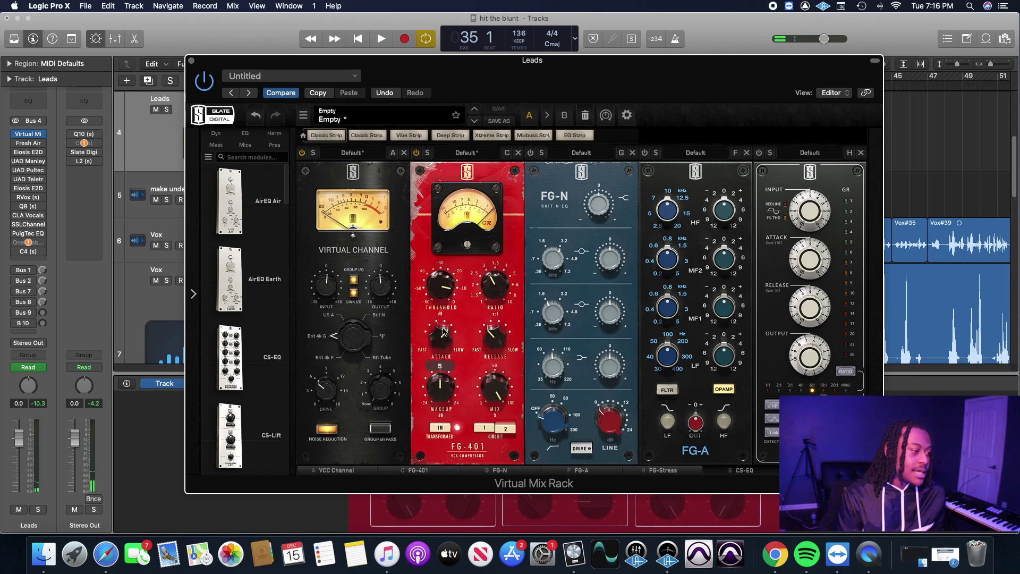
drag(445, 333, 439, 344)
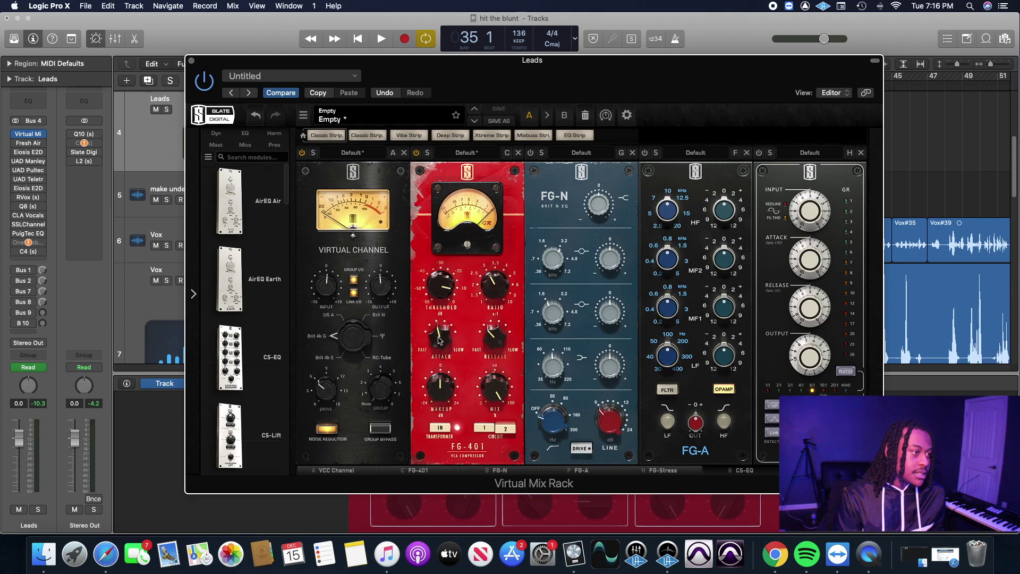
click(501, 334)
drag(502, 333, 494, 376)
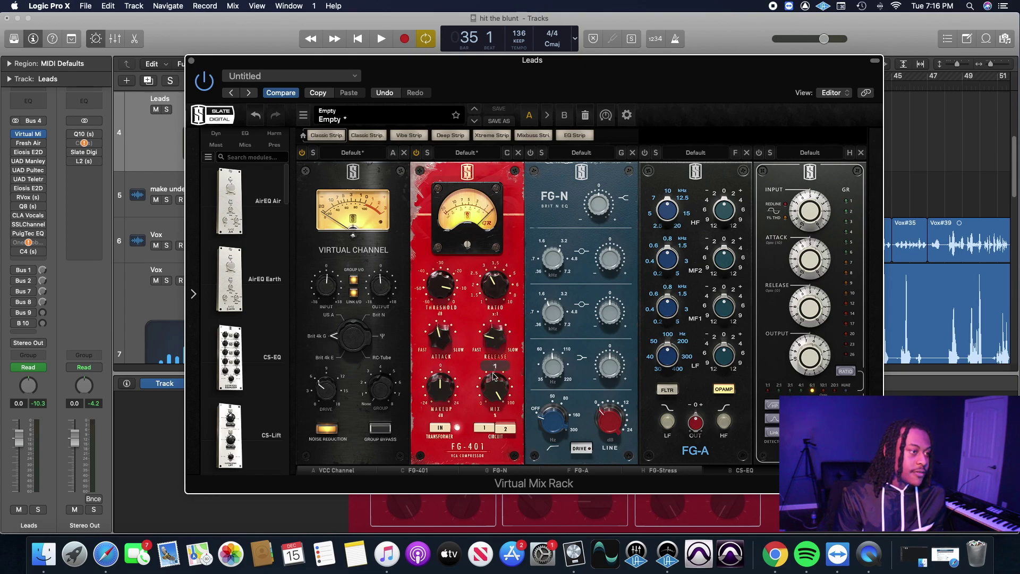
drag(444, 285, 446, 291)
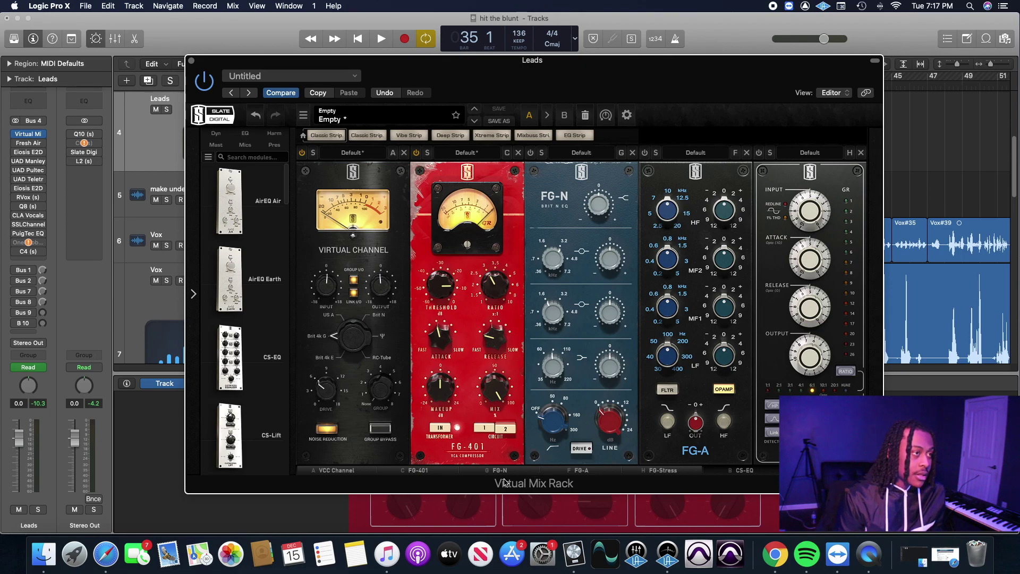
- Lower the FG-401 threshold slightly during full-mix playback, then switch the compressor off and on to compare the vocal
key(space)
mouse_move(447, 284)
drag(446, 284, 447, 292)
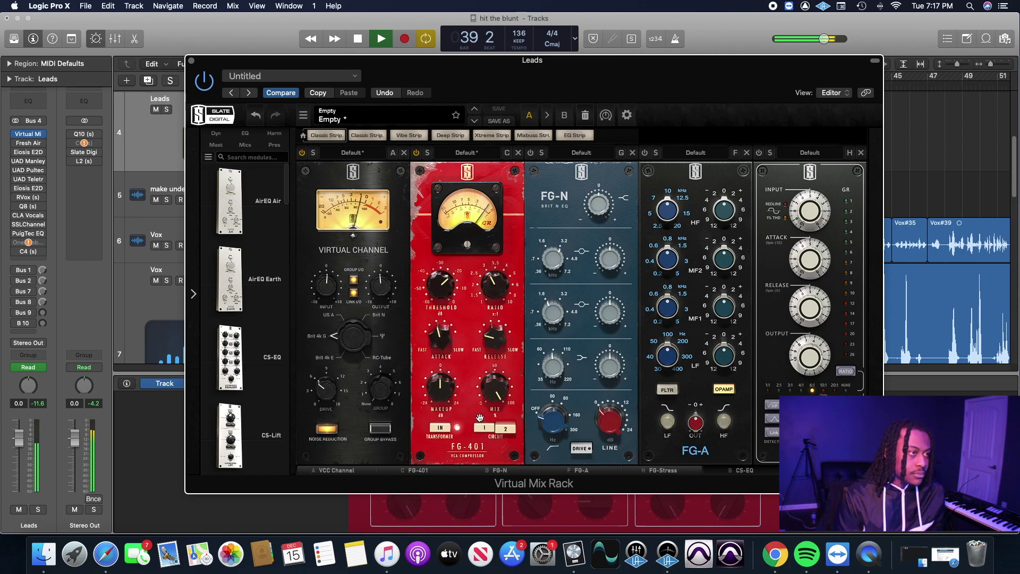
click(416, 153)
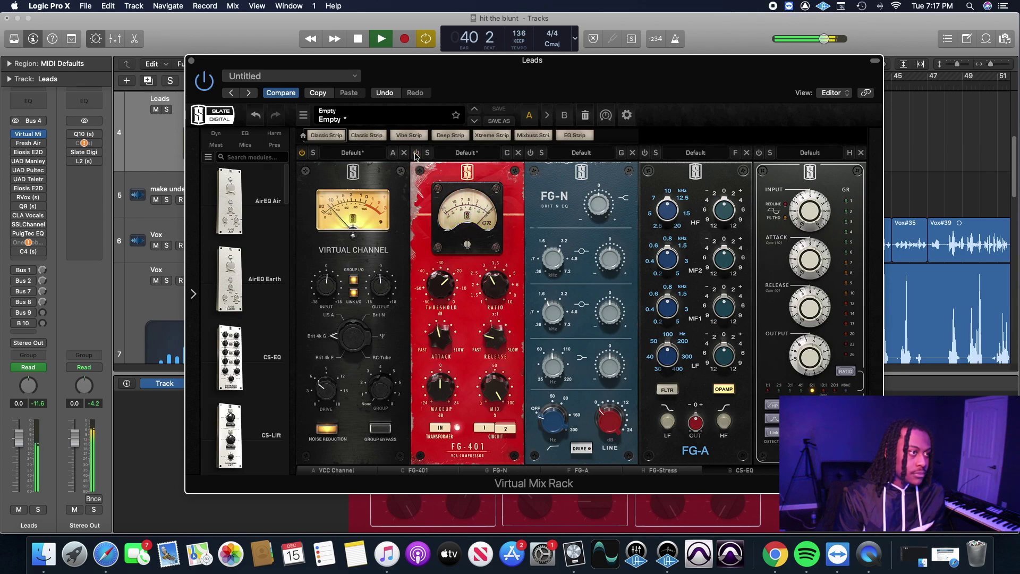
click(416, 153)
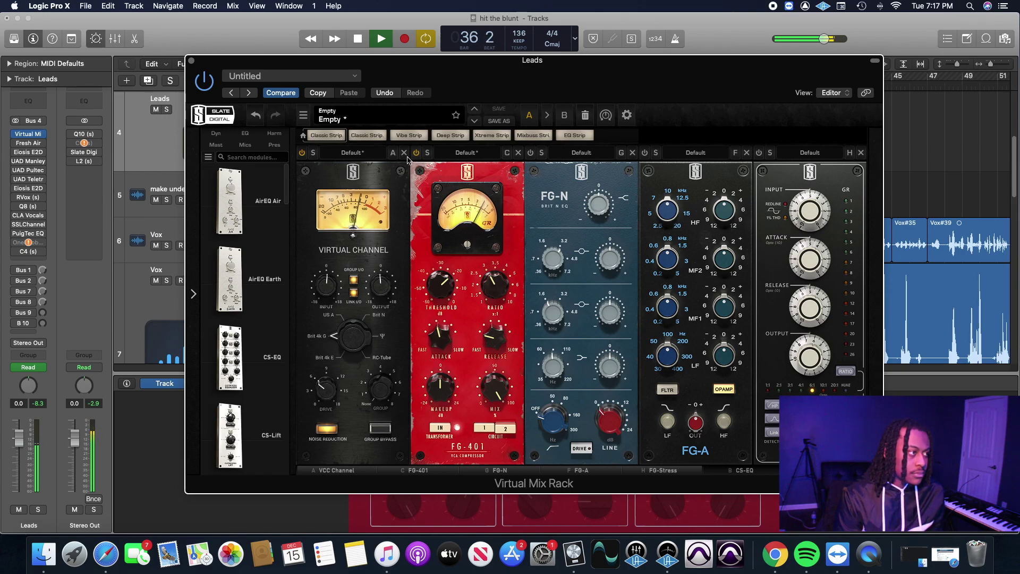
- Solo the Vox channel on track 6 and play the cycled section, comparing the vocal with the FG-401 off and on
drag(707, 60, 675, 382)
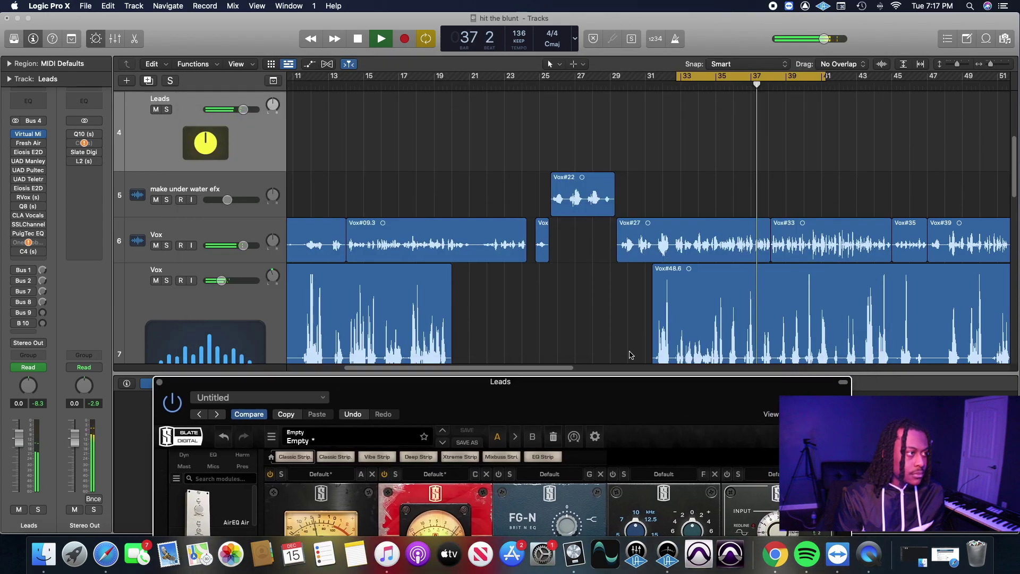
drag(655, 410, 718, 341)
click(167, 246)
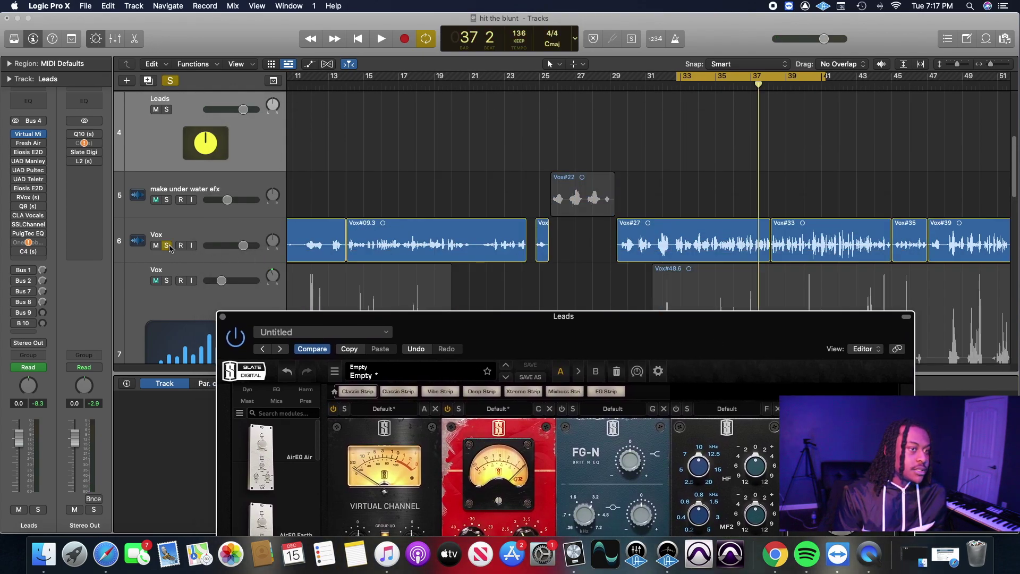
drag(660, 346, 618, 204)
drag(744, 194, 795, 138)
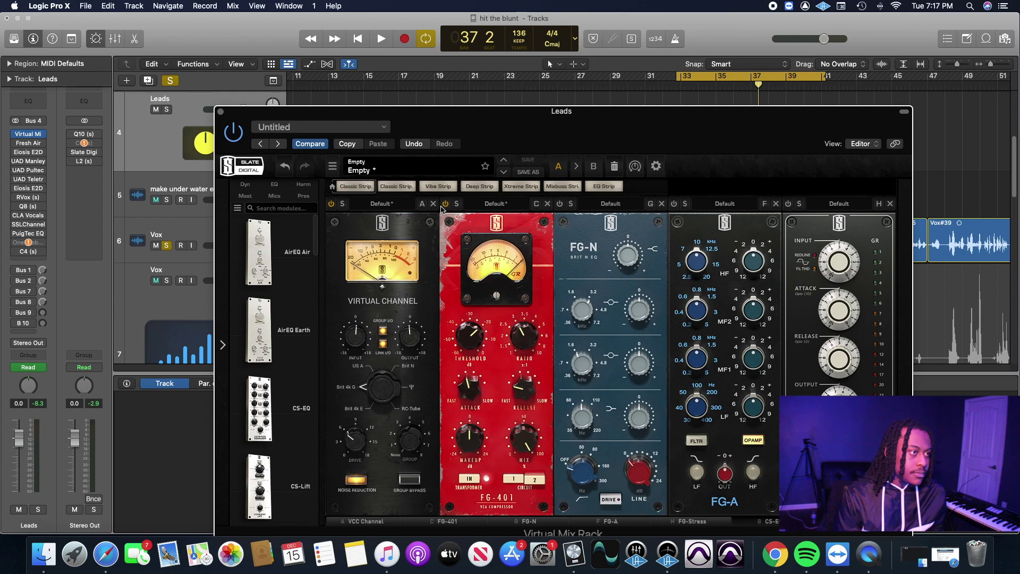
key(space)
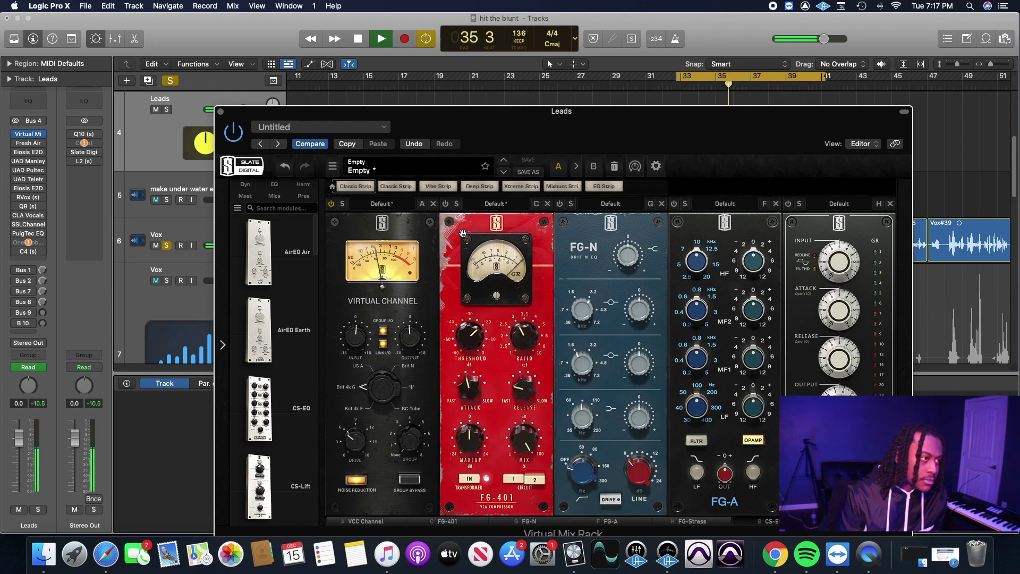
click(445, 204)
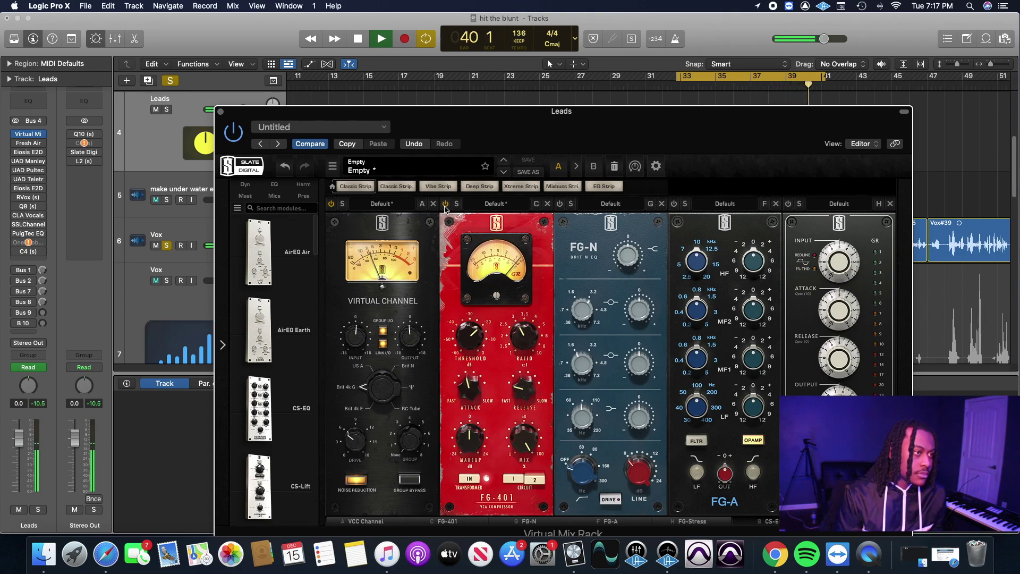
key(space)
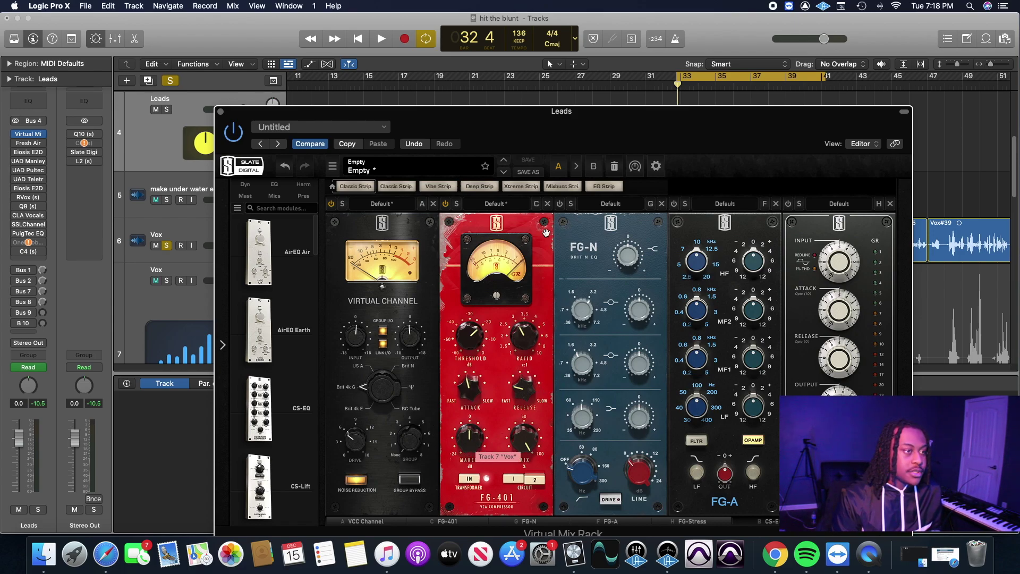
- Unsolo the Vox channel on track 6 and enable the FG-N equalizer during full-mix playback
click(167, 245)
key(space)
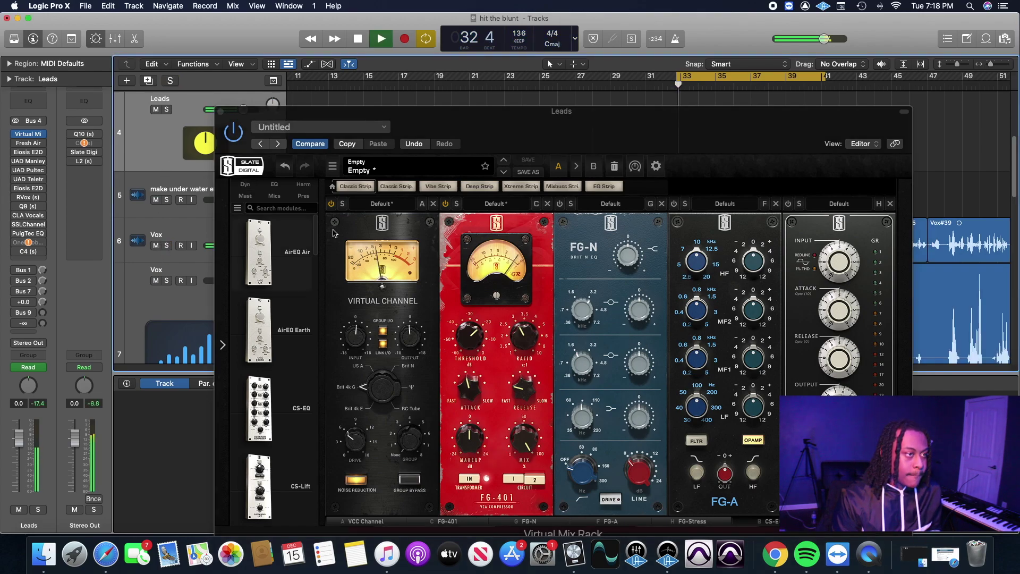
click(561, 204)
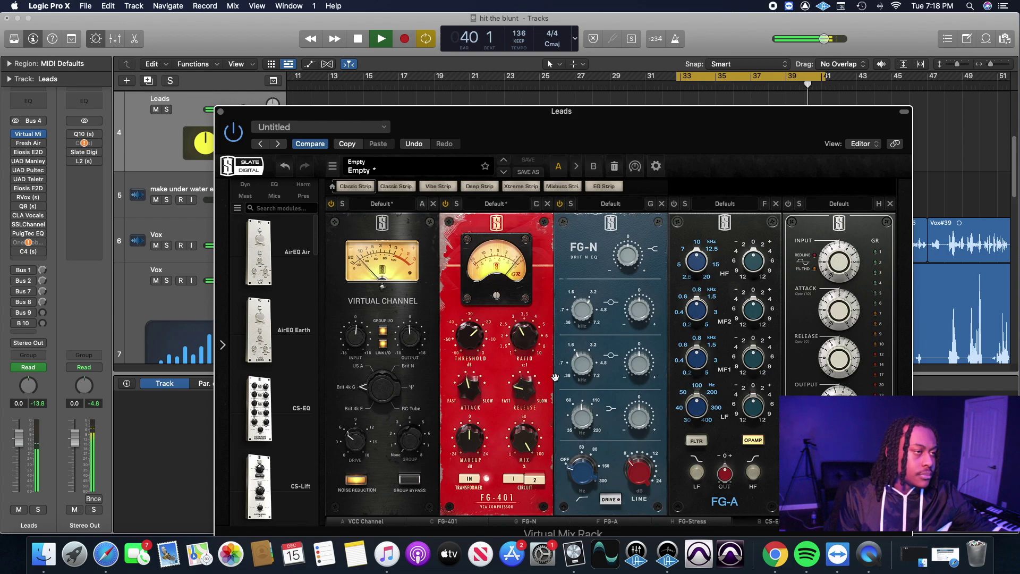
key(space)
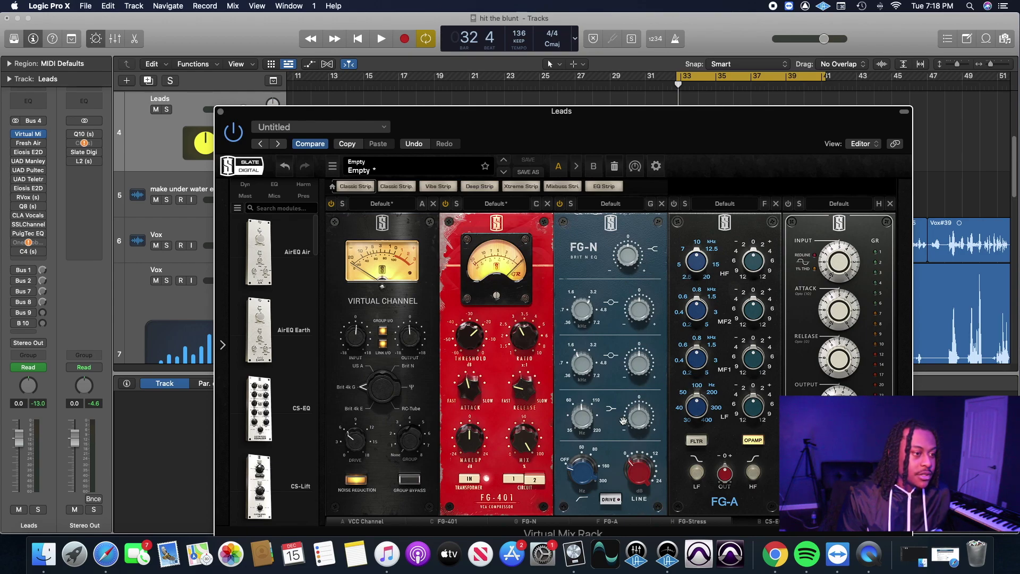
- Set the FG-N high-pass filter to about 80.4 Hz and slightly raise its high-shelf gain while listening to the full mix
drag(577, 473, 576, 526)
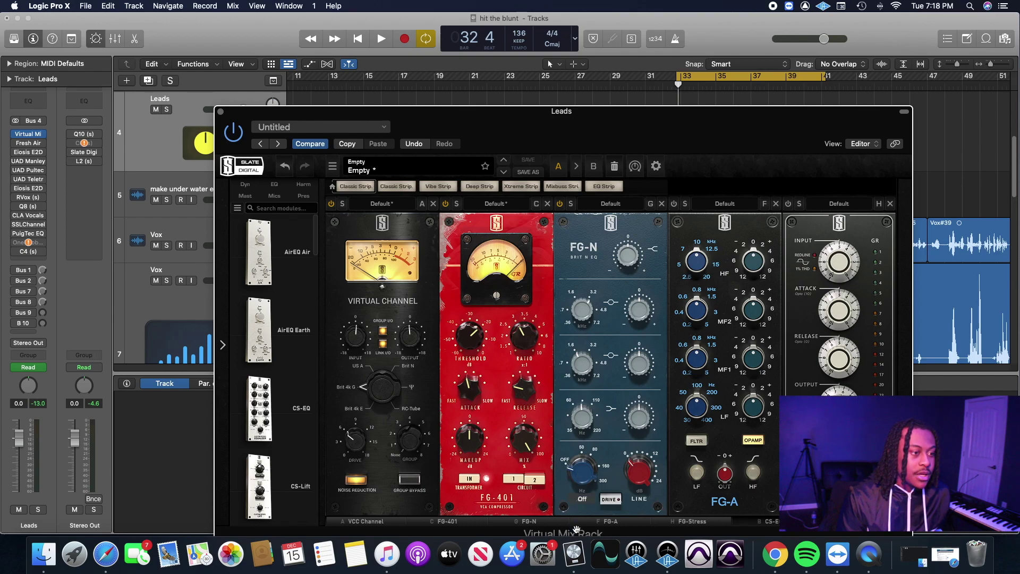
drag(640, 472, 637, 480)
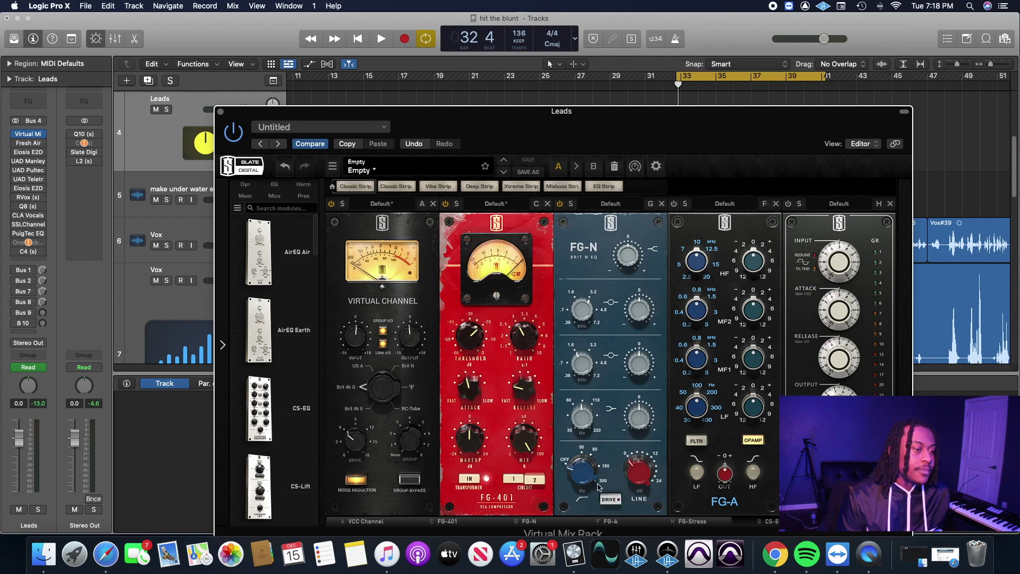
drag(574, 481, 572, 448)
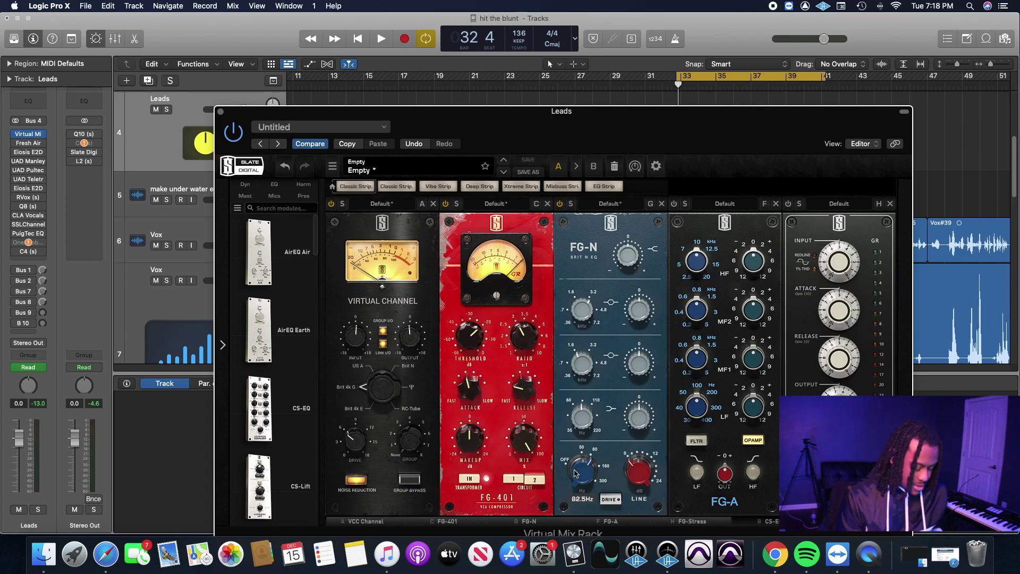
key(space)
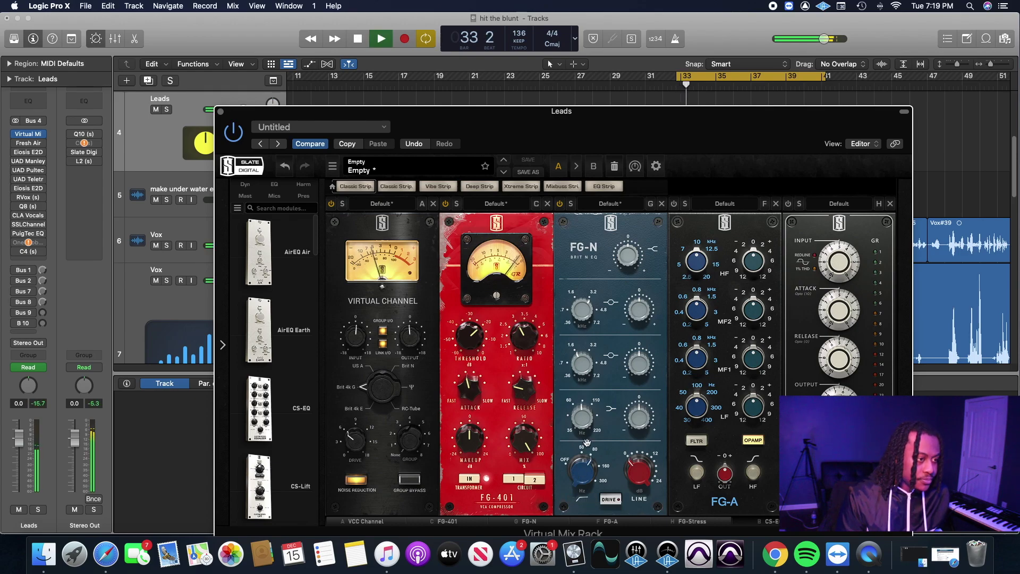
mouse_move(586, 466)
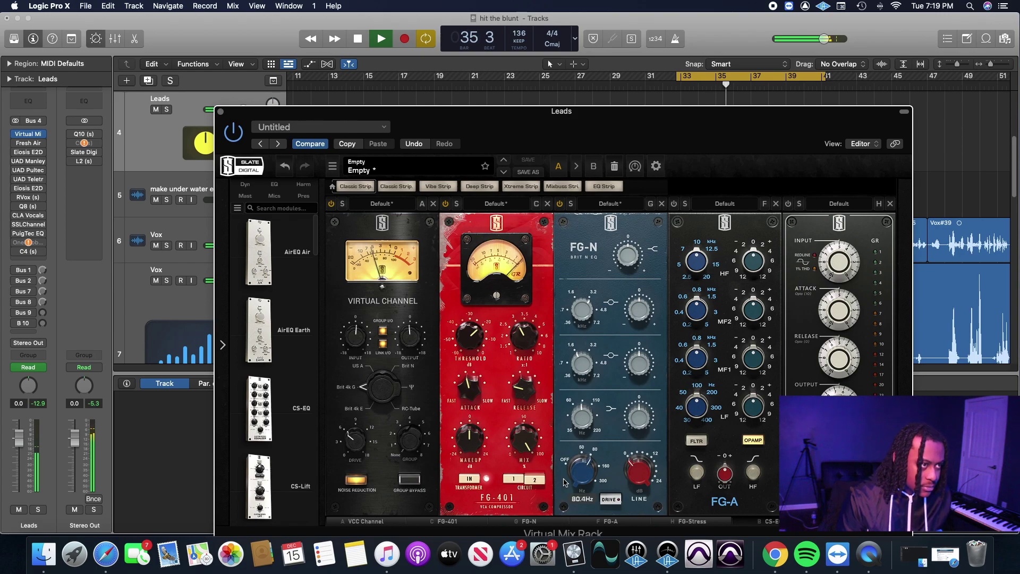
mouse_move(626, 259)
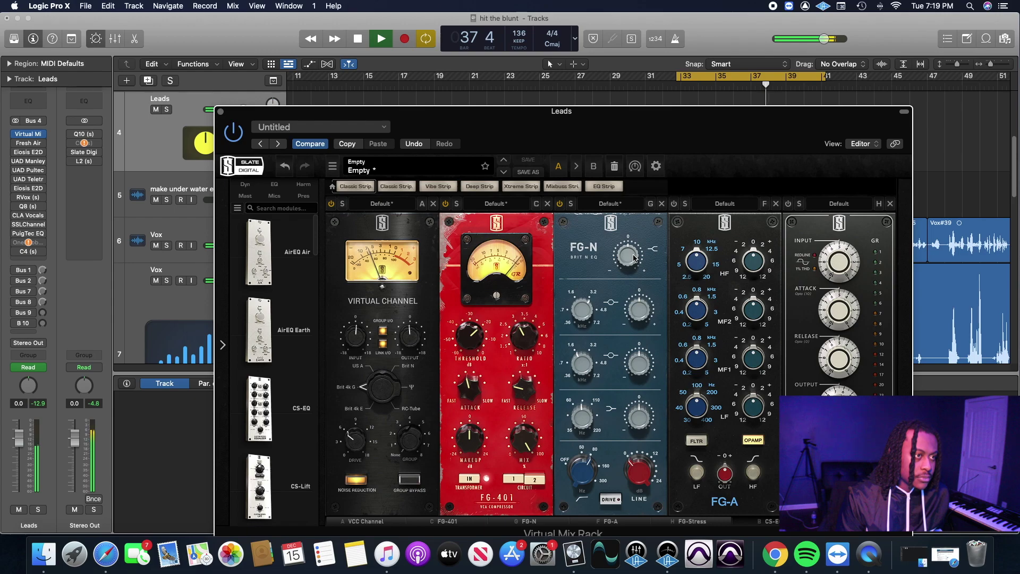
drag(633, 258, 632, 251)
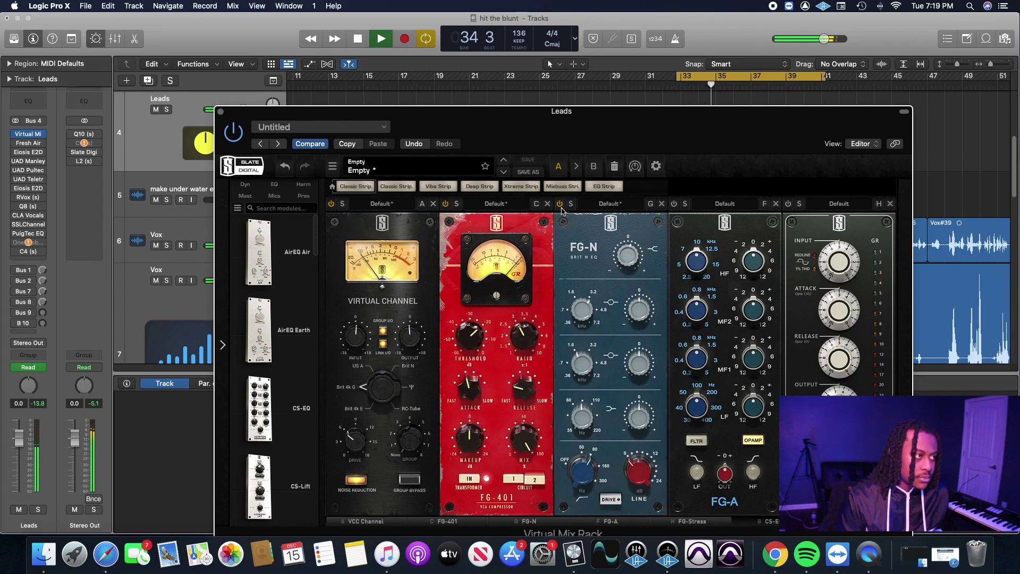
- Solo the Leads channel, compare the vocal with the FG-N off and on, and slightly raise its upper-mid gain
key(s)
key(space)
key(space)
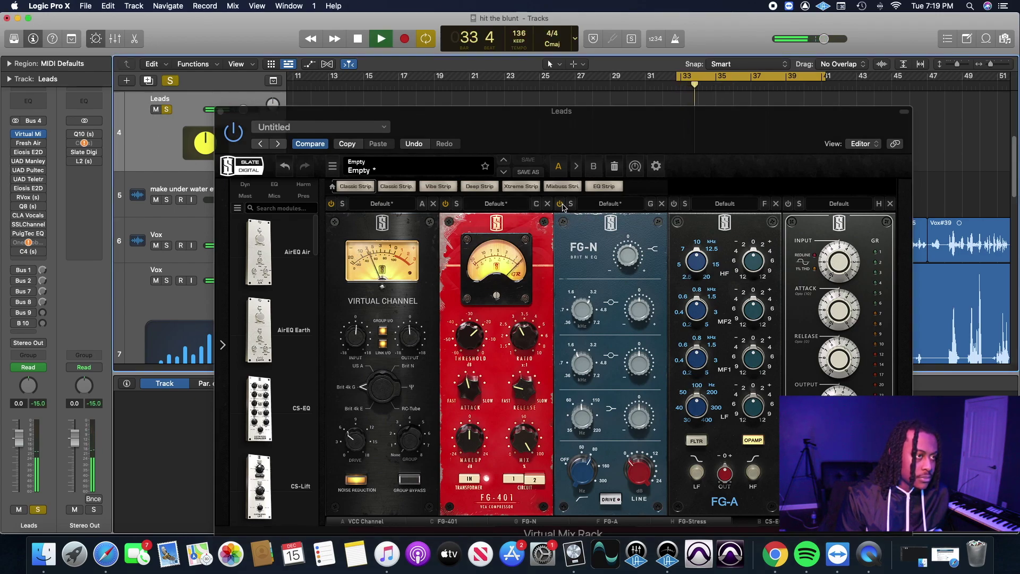
click(562, 207)
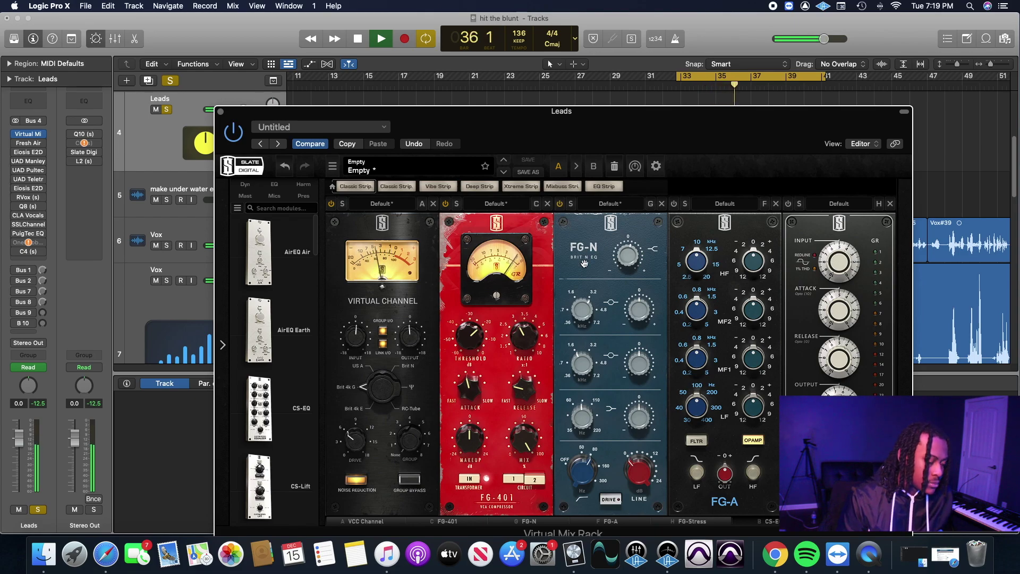
drag(634, 310, 641, 303)
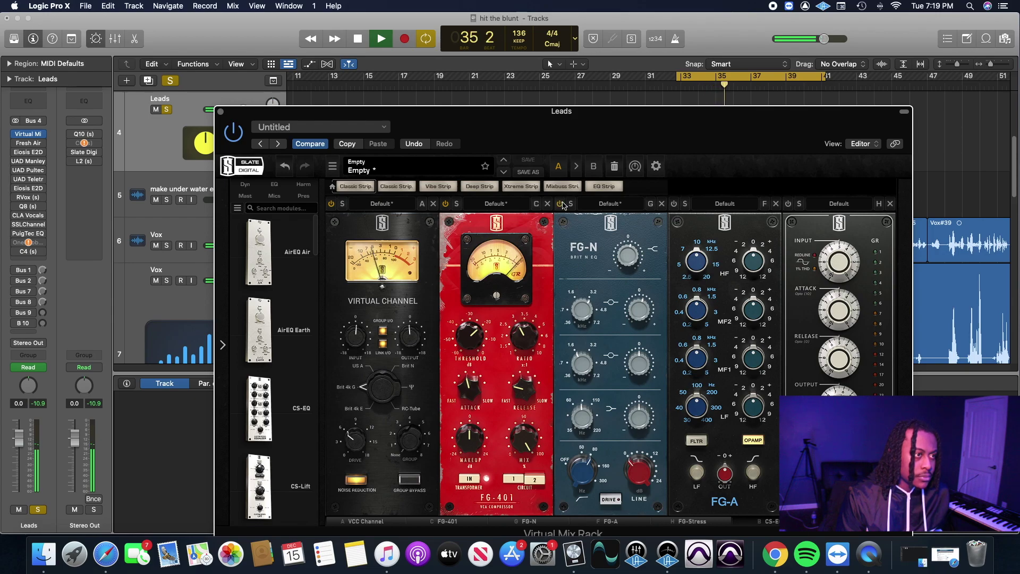
key(space)
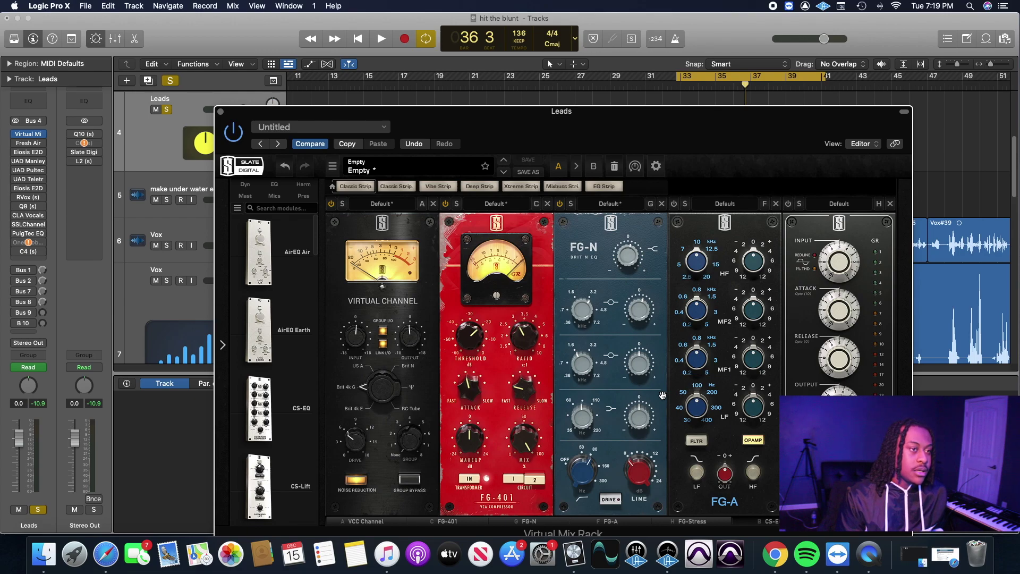
- Play the cycled section with the Leads soloed, and again unsoloed in the full mix, to judge the FG-N settings
drag(716, 128, 712, 152)
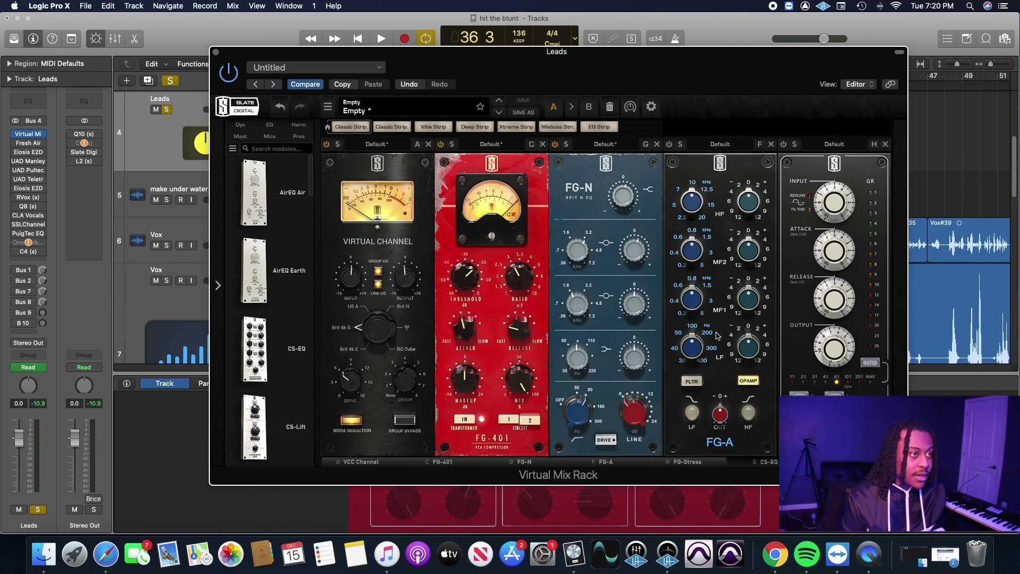
drag(528, 51, 476, 258)
key(space)
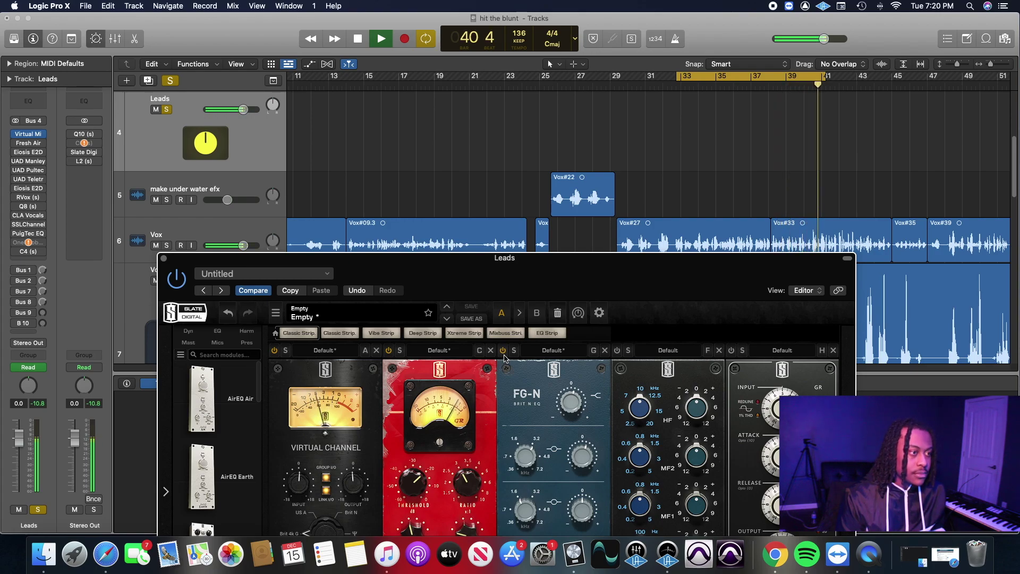
drag(505, 259, 532, 19)
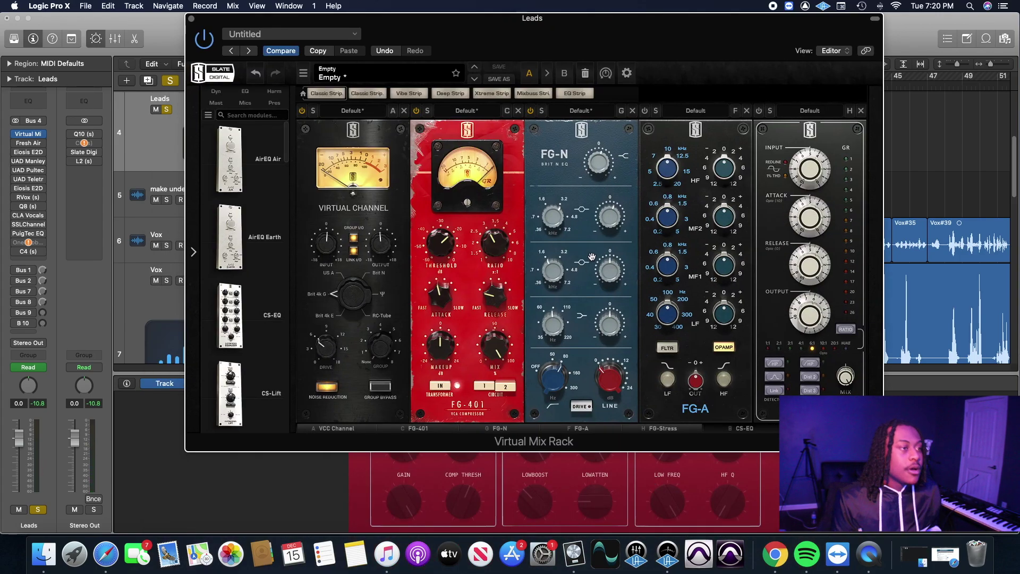
drag(762, 52, 805, 298)
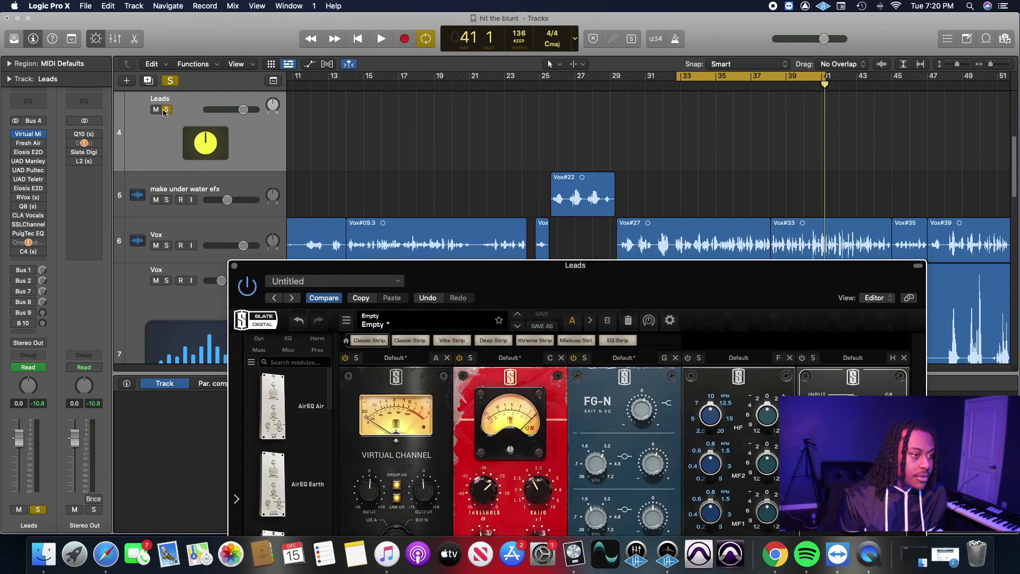
drag(741, 283, 733, 94)
key(space)
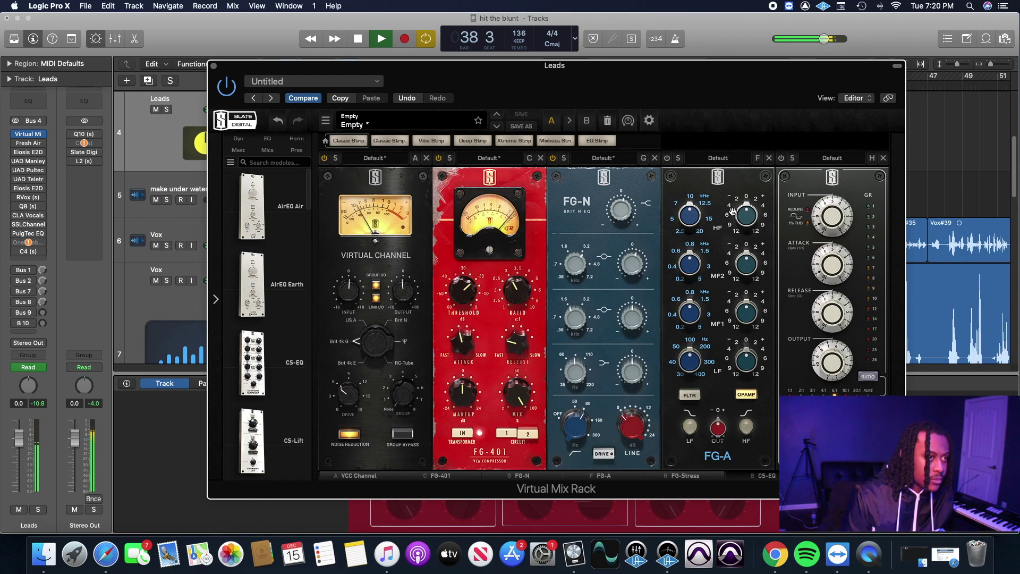
- Solo the Leads channel again and raise the FG-A HF gain to about +4 dB during playback
drag(319, 65, 310, 137)
click(167, 109)
drag(655, 154, 630, 65)
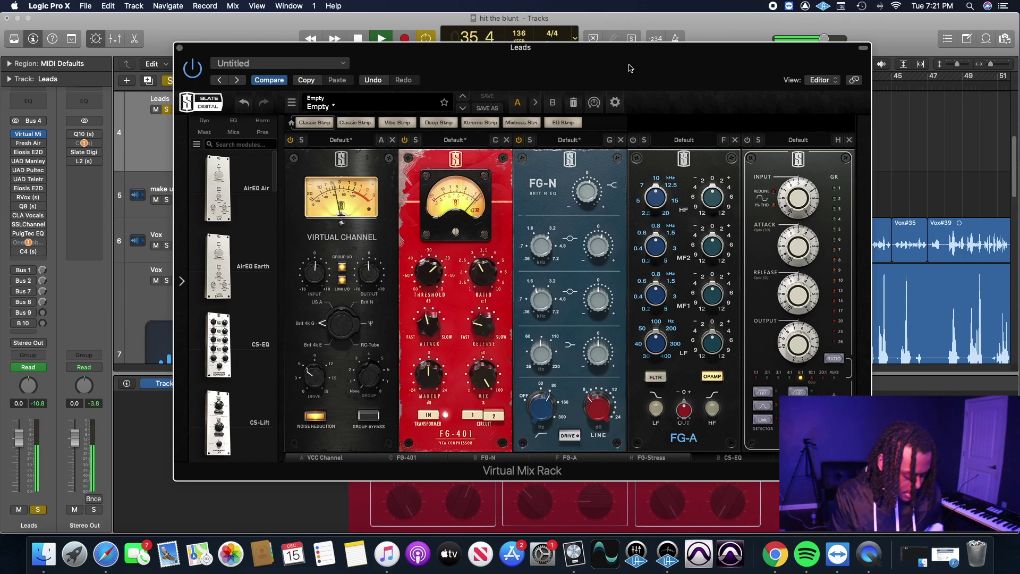
key(space)
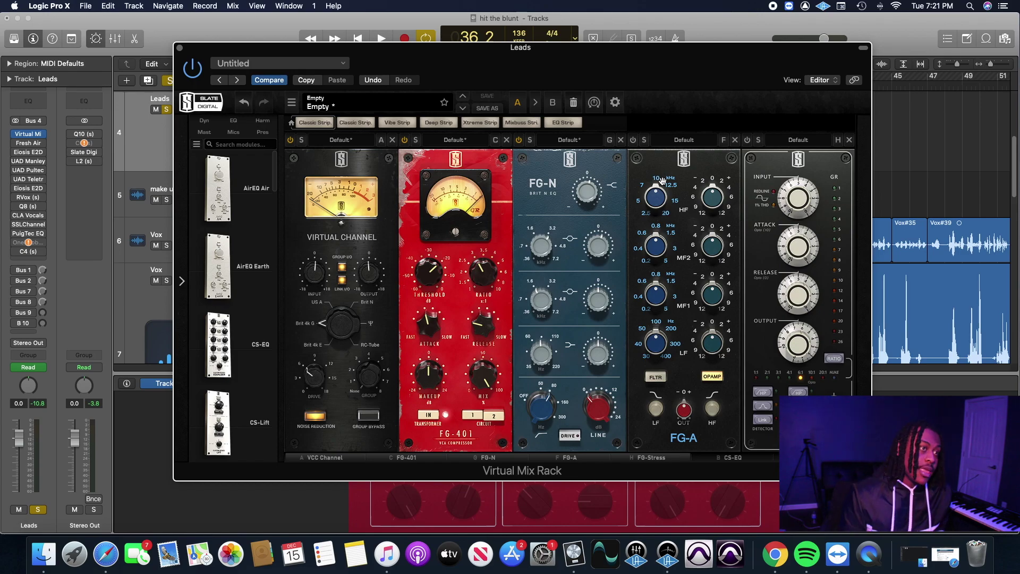
drag(707, 72, 720, 260)
key(space)
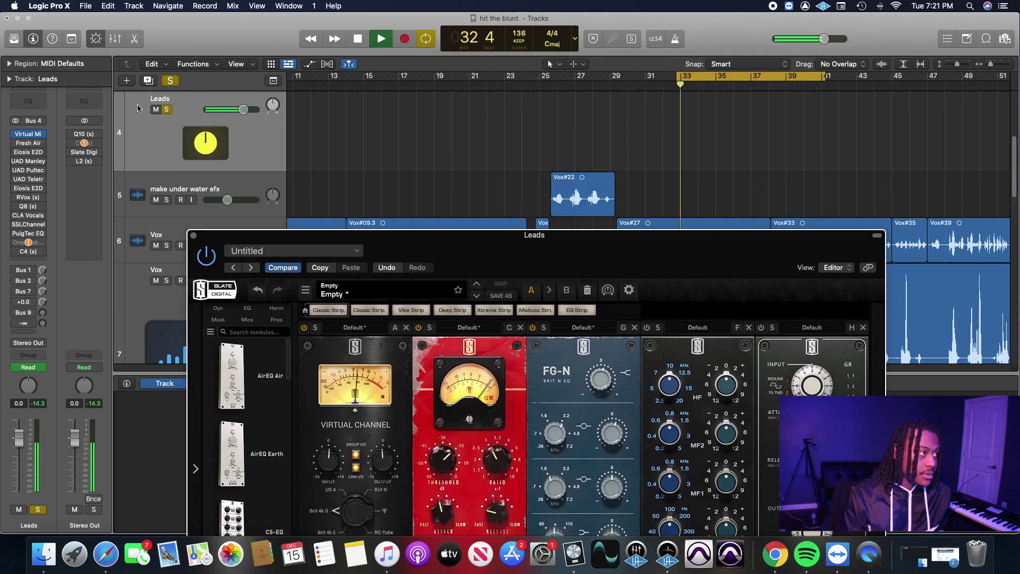
drag(728, 378, 739, 373)
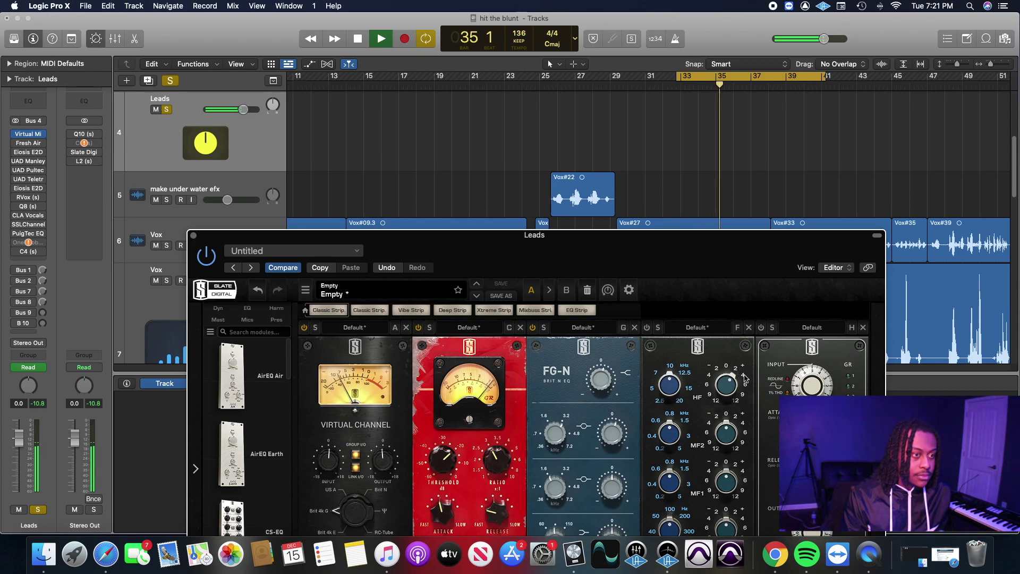
drag(739, 373, 745, 378)
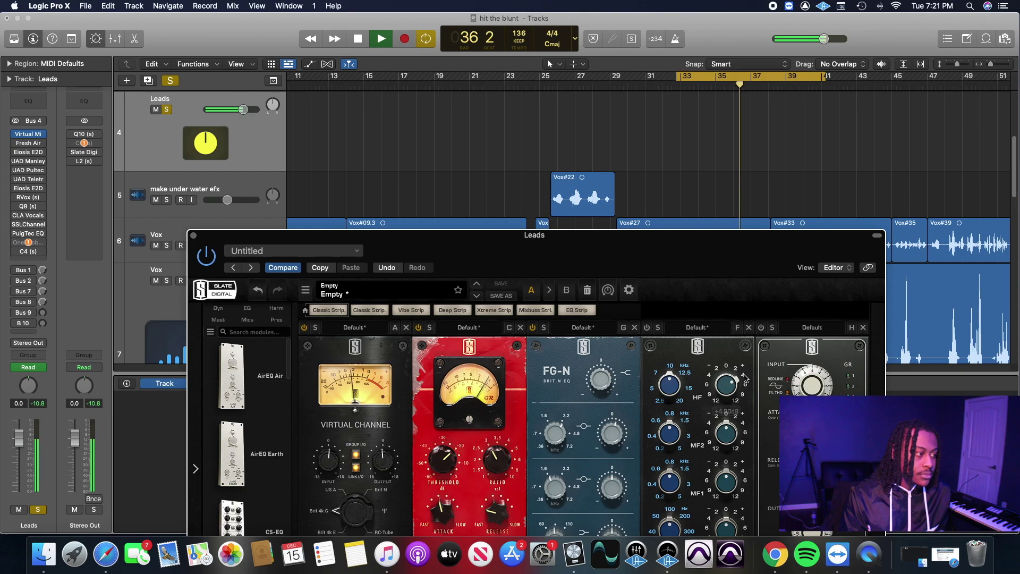
- Replay the cycled section, switching the Leads solo off and on to check the FG-A boost against the beat
key(space)
key(space)
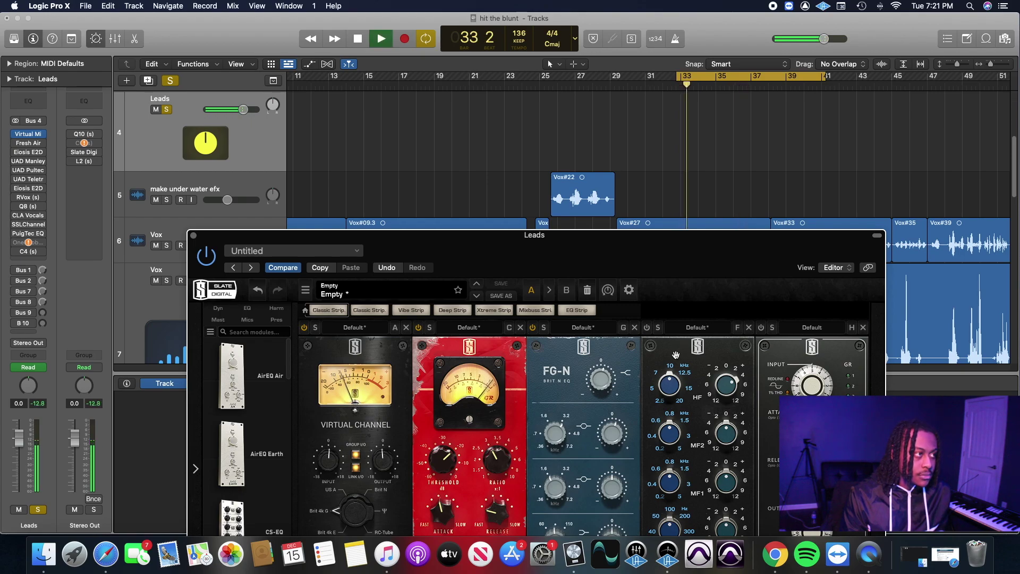
click(162, 111)
click(162, 111)
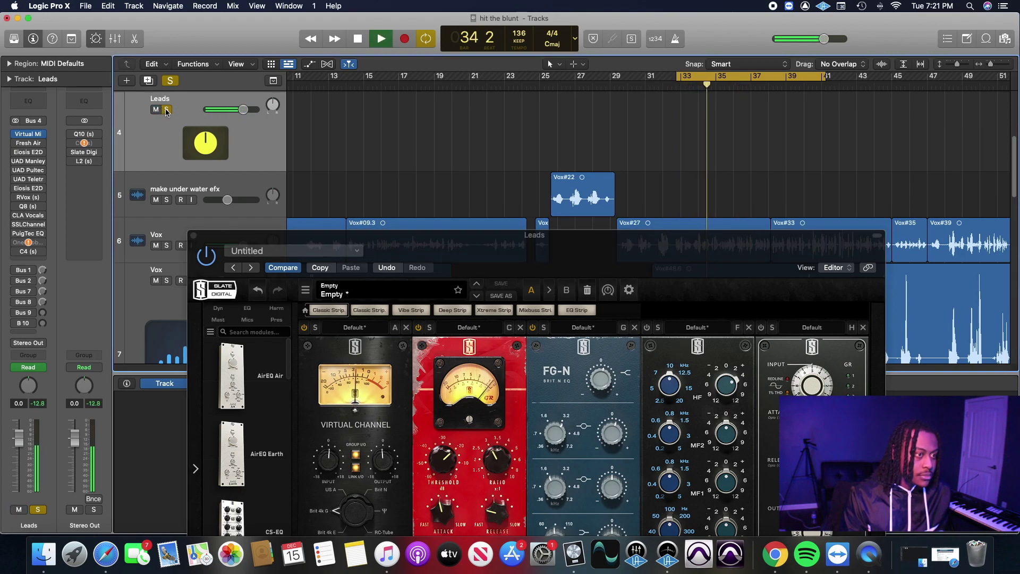
- Play the cycled section with the Leads unsoloed to hear the FG-A boost in the full mix
key(space)
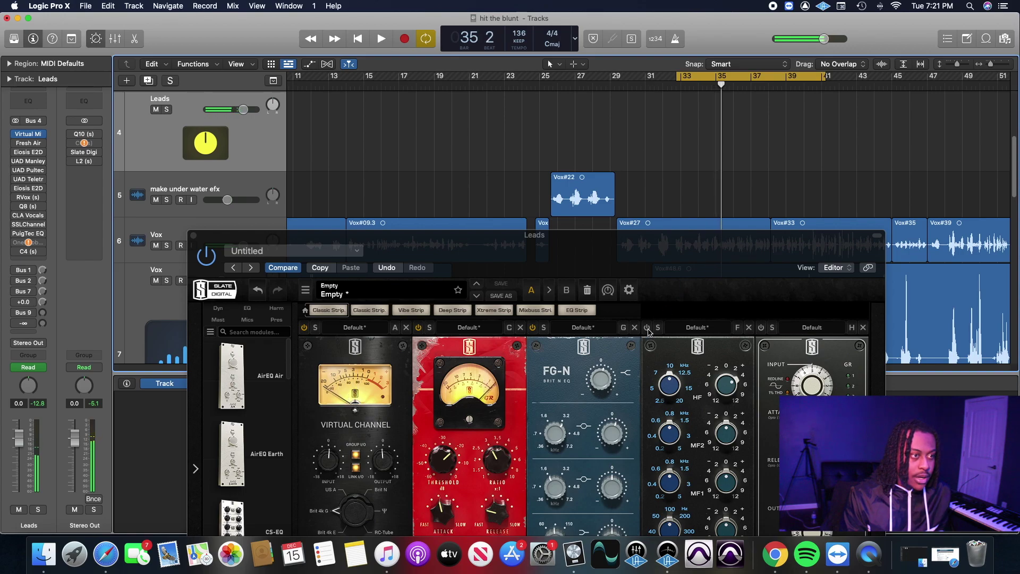
key(space)
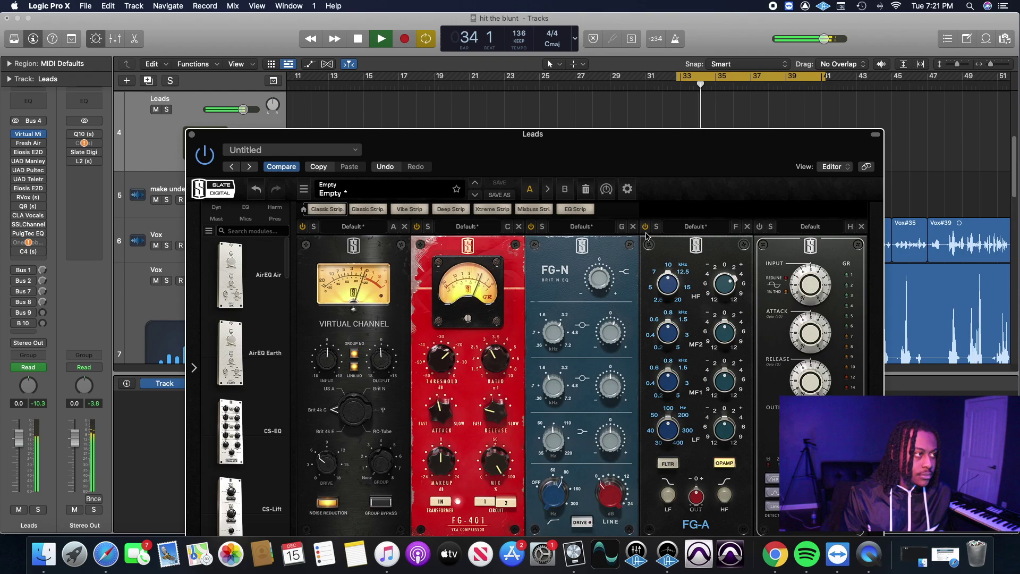
drag(664, 154, 644, 274)
- Solo the Leads channel and compare the vocal with the FG-A module off and on during playback
key(ctrl+s)
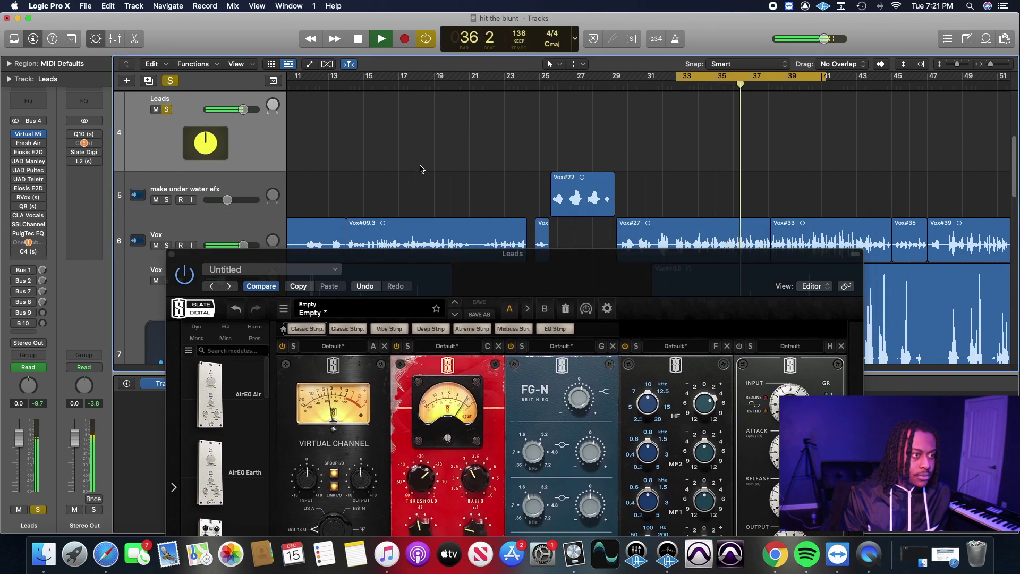
click(626, 351)
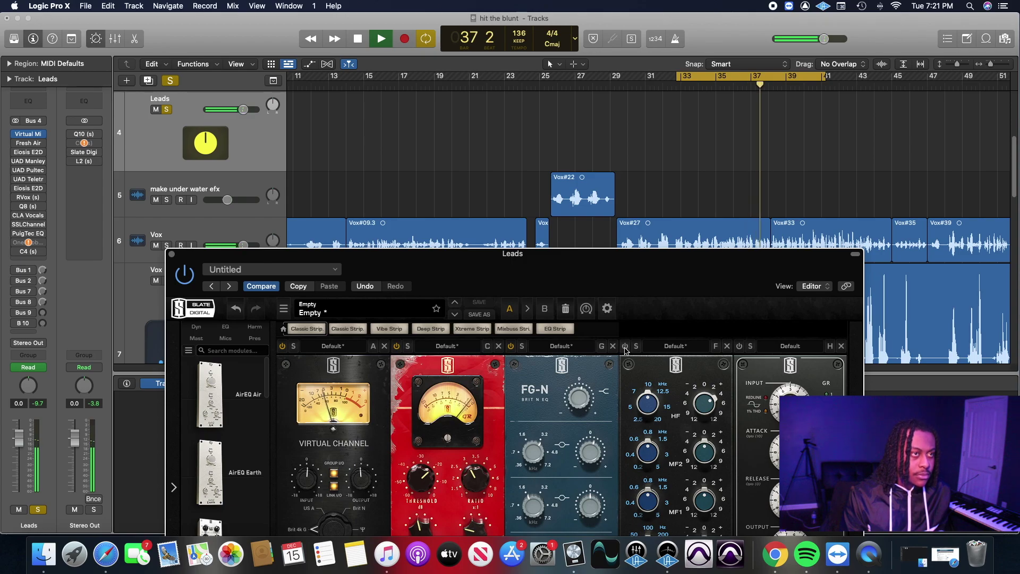
click(625, 347)
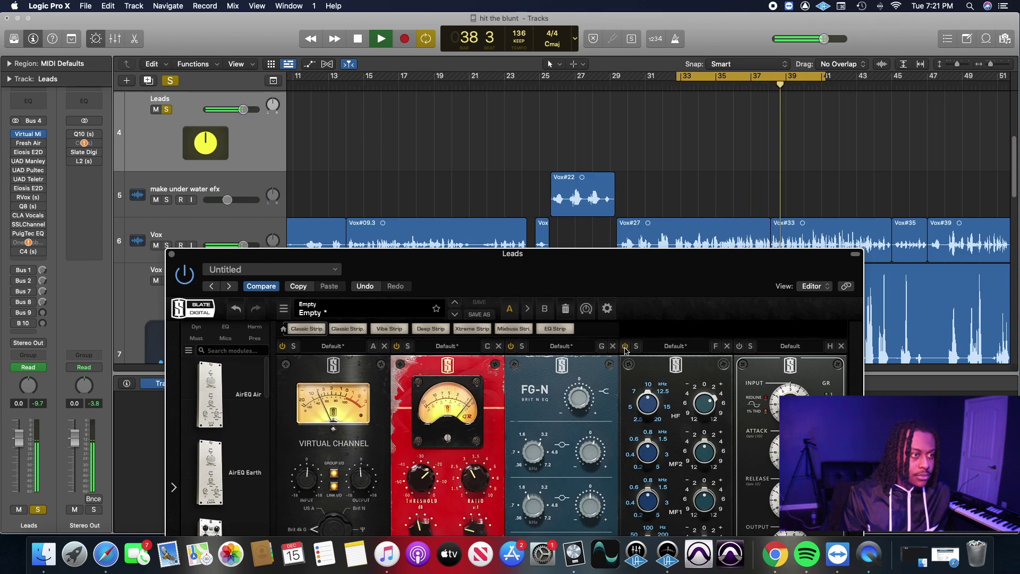
click(626, 347)
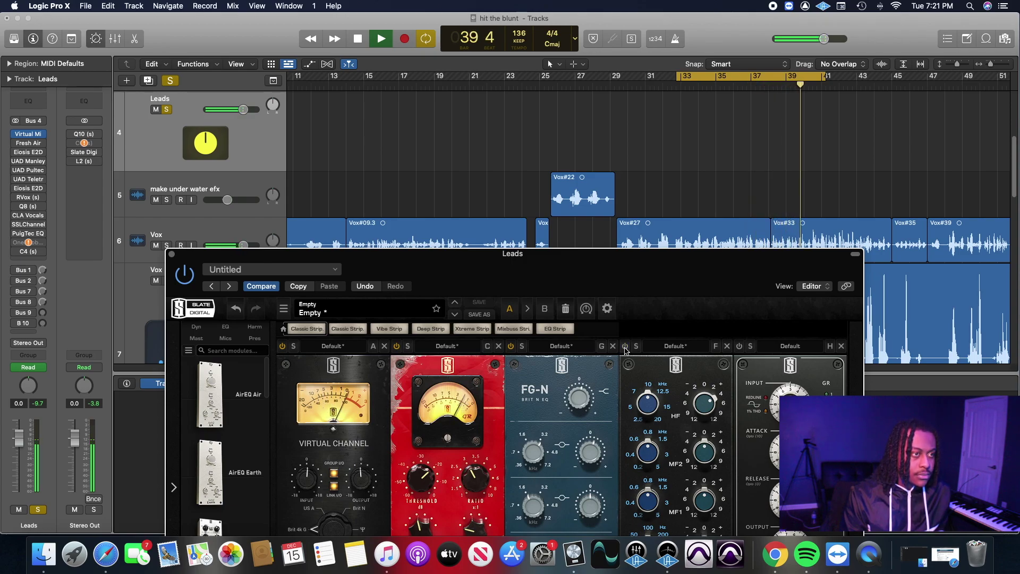
click(625, 347)
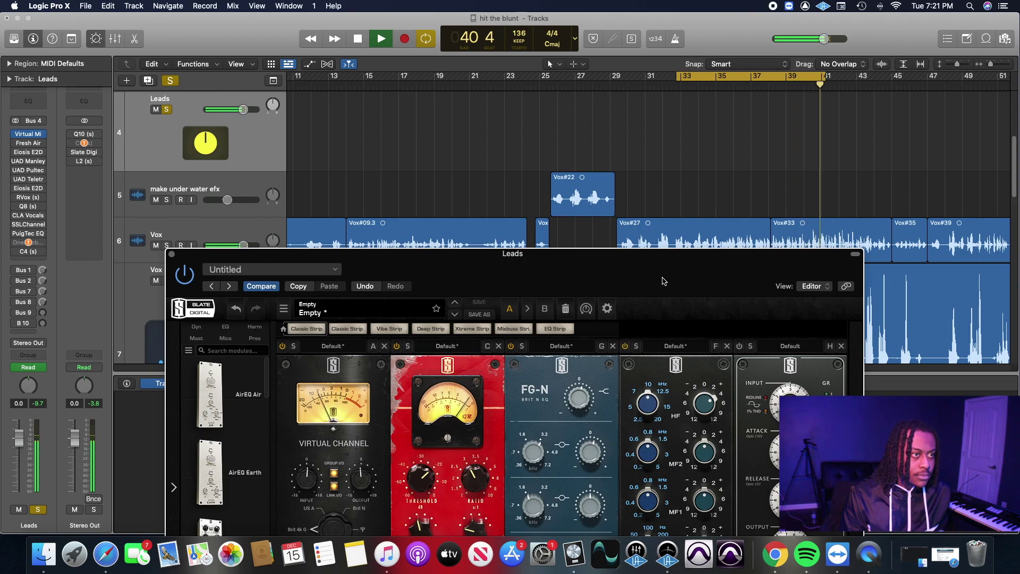
drag(663, 280, 636, 151)
key(space)
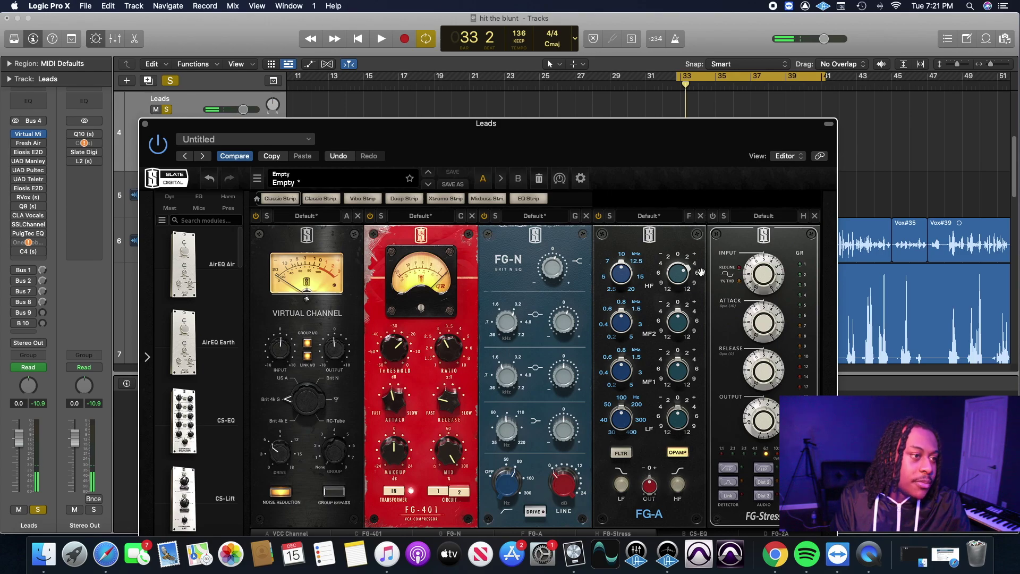
- Set the FG-A MF2 band to a -4 dB cut at 400 Hz while the soloed Leads play
mouse_move(692, 265)
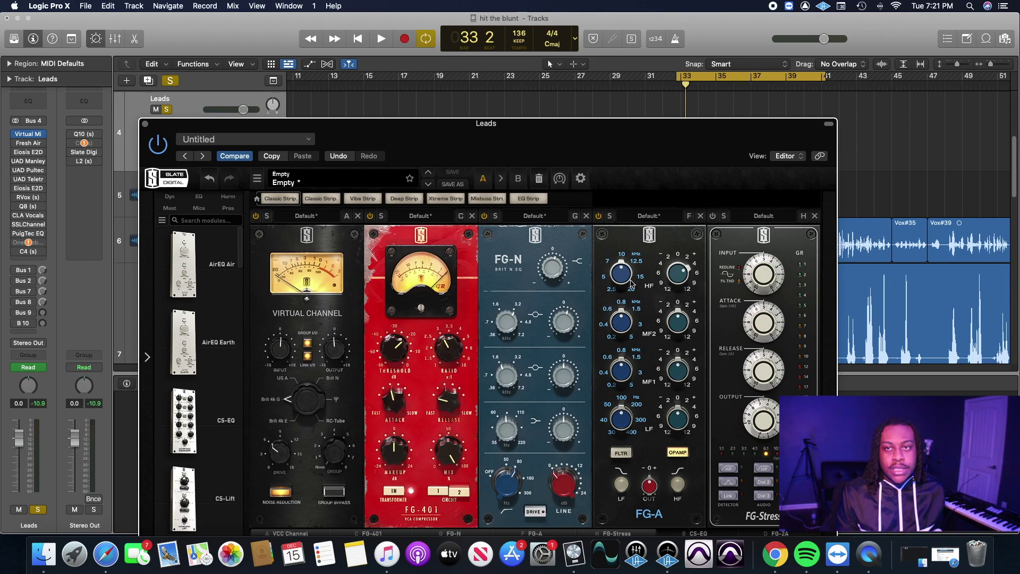
mouse_move(631, 283)
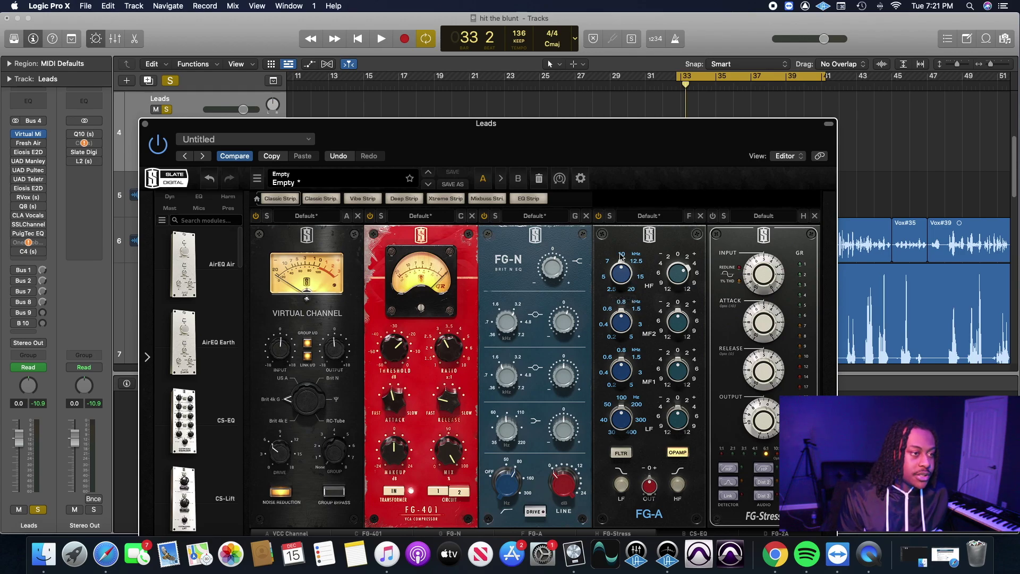
mouse_move(625, 318)
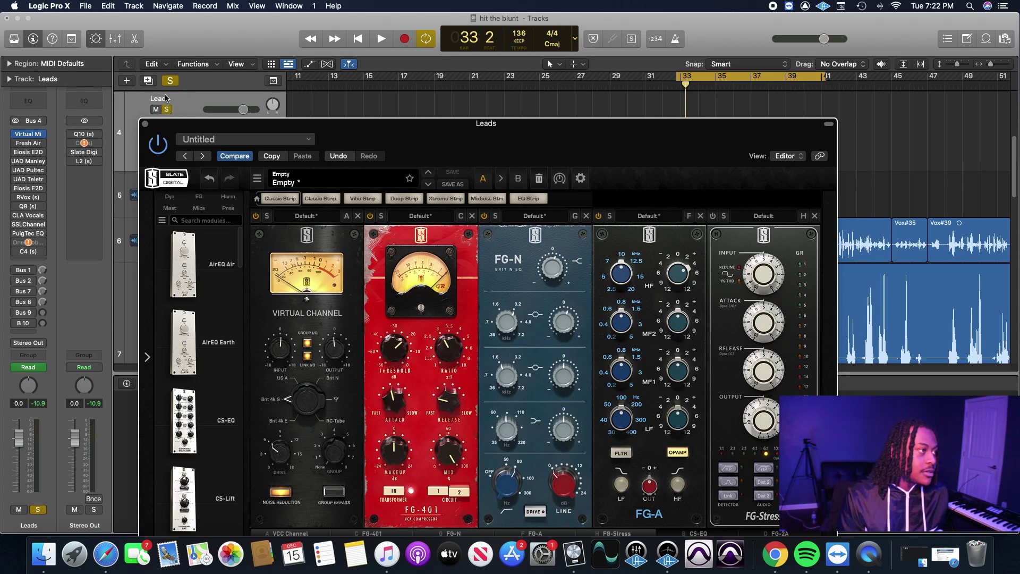
key(space)
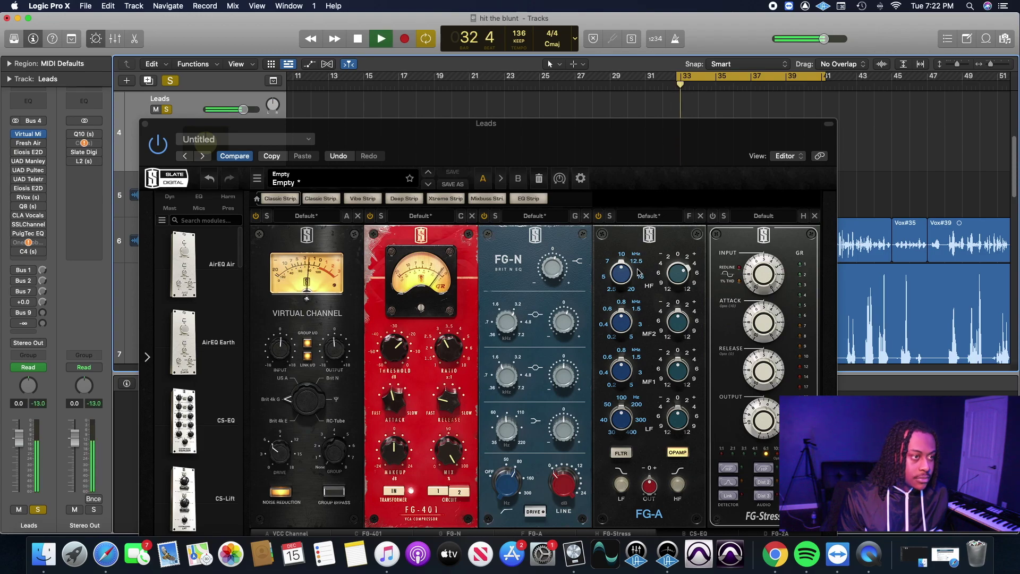
click(670, 308)
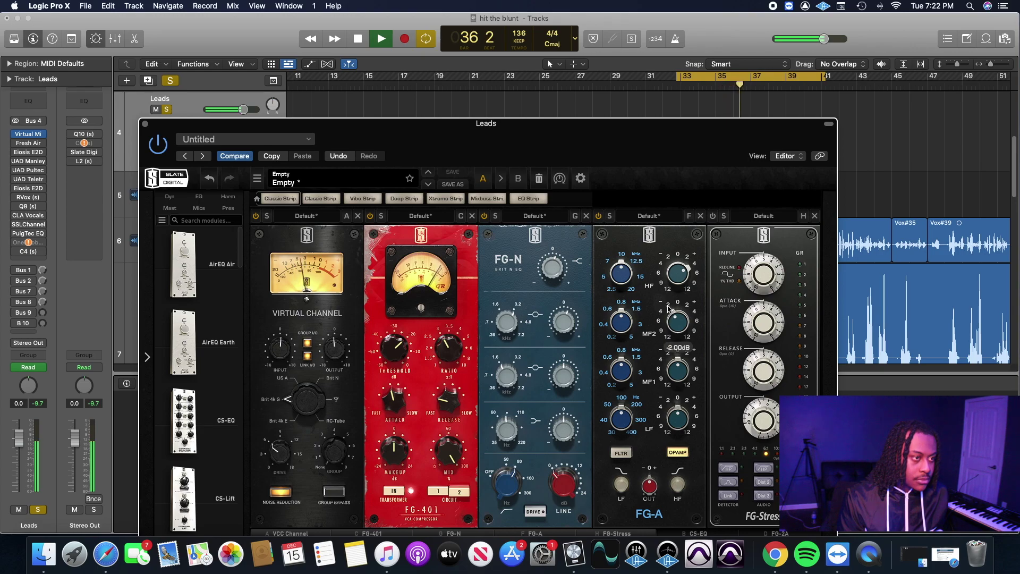
drag(625, 315, 607, 315)
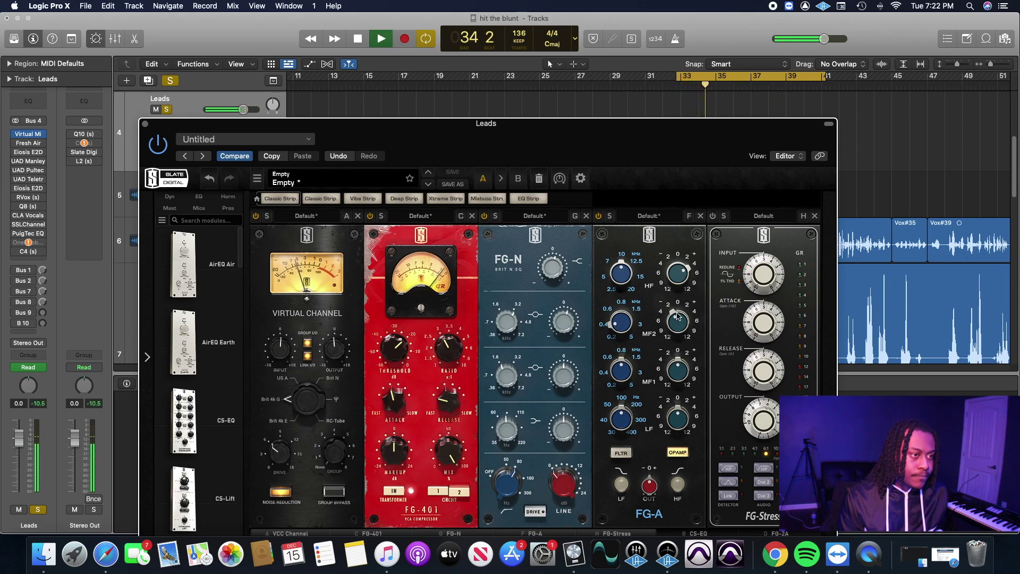
drag(673, 314, 663, 314)
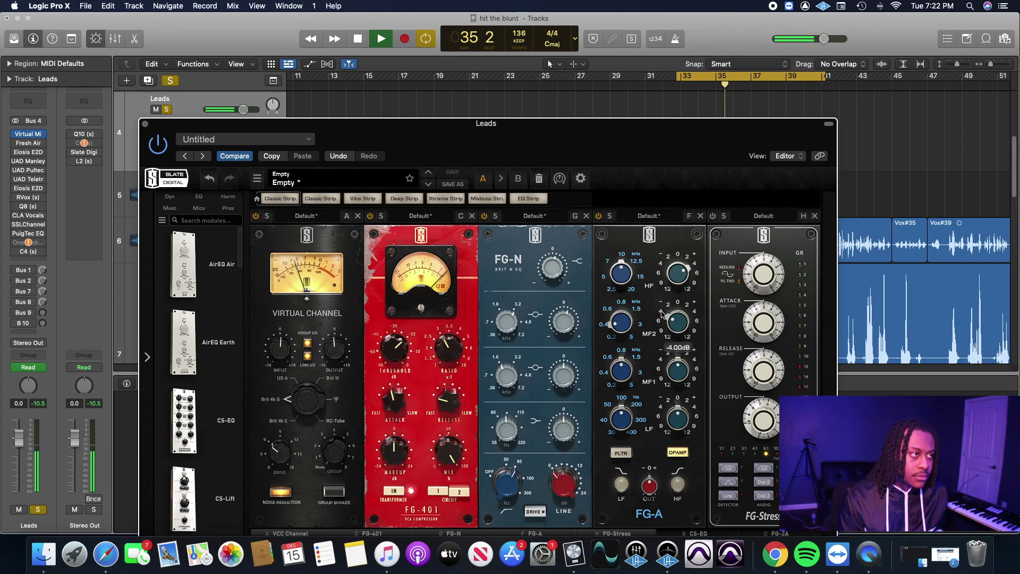
- Restart the cycled section and play it with the Leads unsoloed to judge the MF2 cut against the beat
click(677, 78)
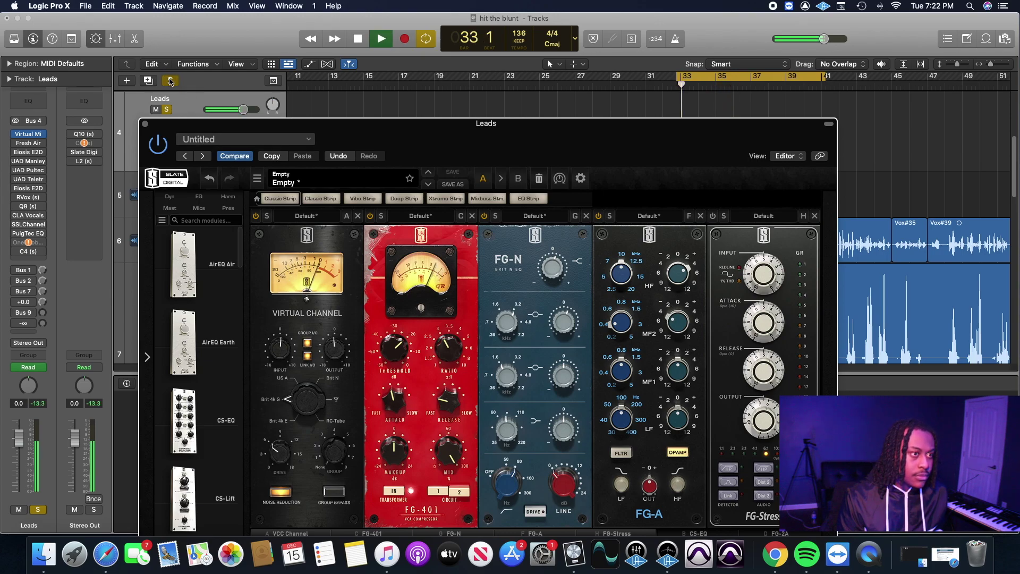
drag(634, 133, 629, 93)
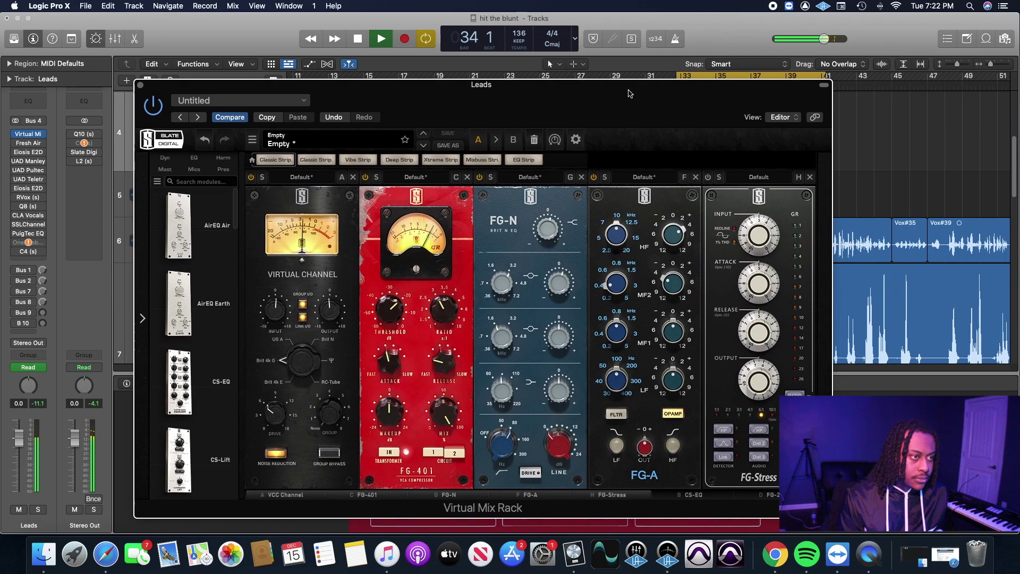
mouse_move(672, 291)
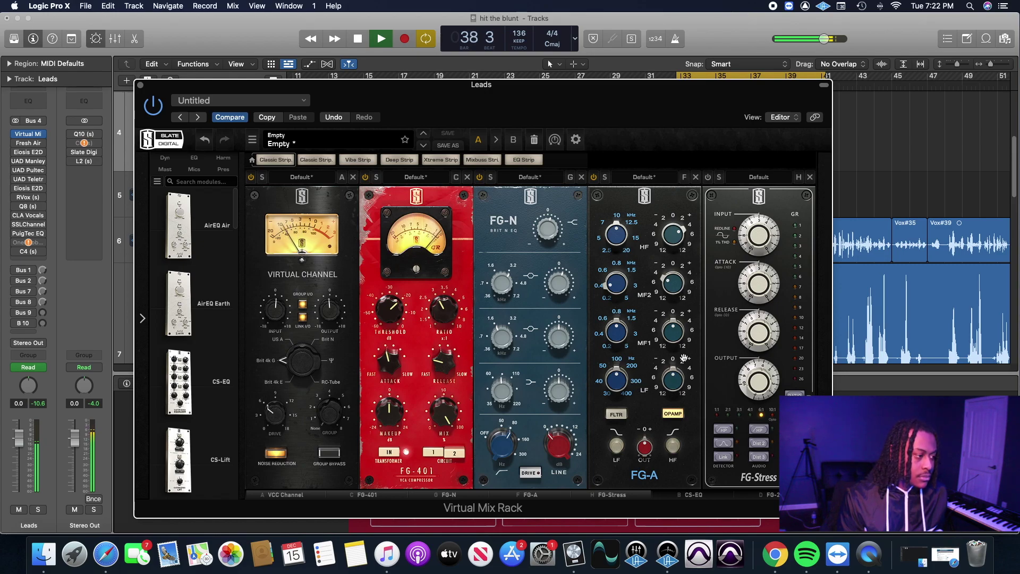
key(space)
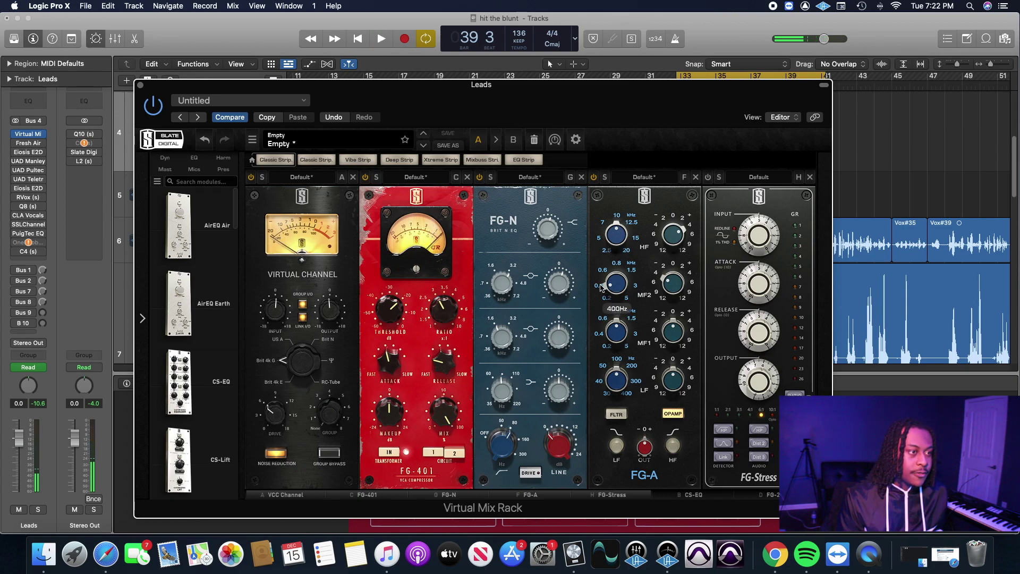
- Solo the Leads channel again and replay the cycled section to check the FG-A MF2 cut on the vocal alone
drag(663, 106, 668, 228)
click(167, 110)
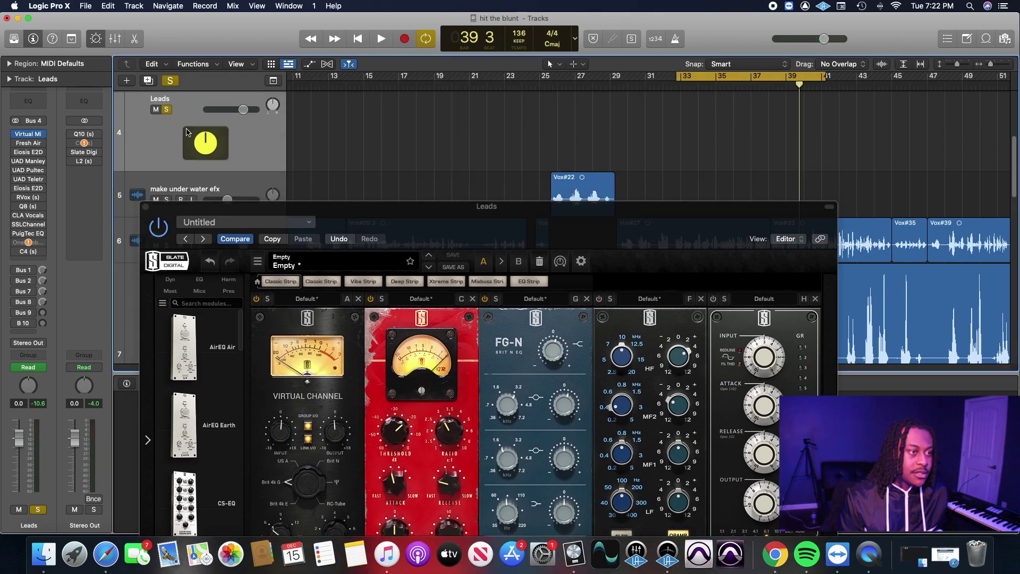
drag(660, 221, 646, 172)
key(space)
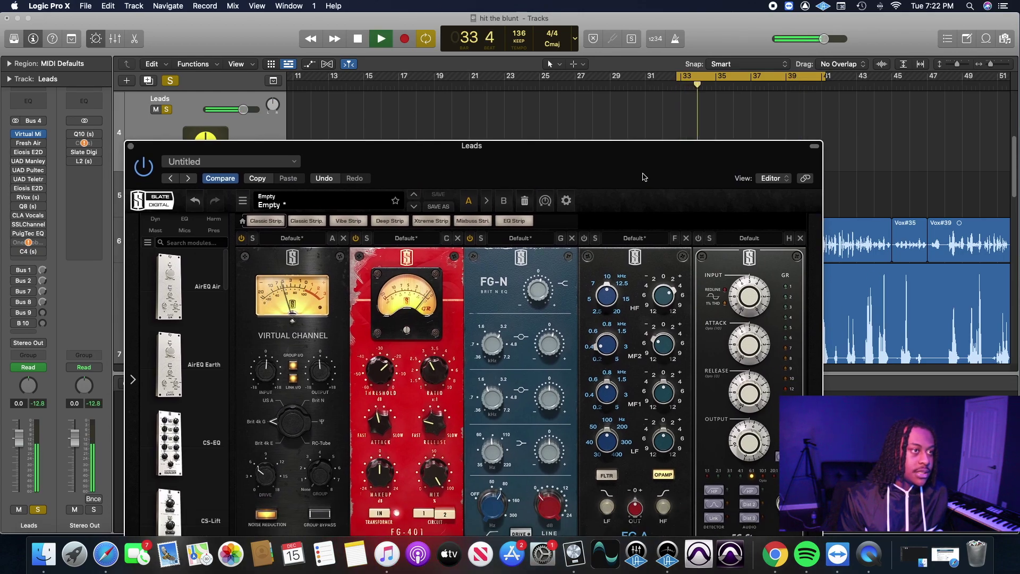
drag(678, 180, 684, 133)
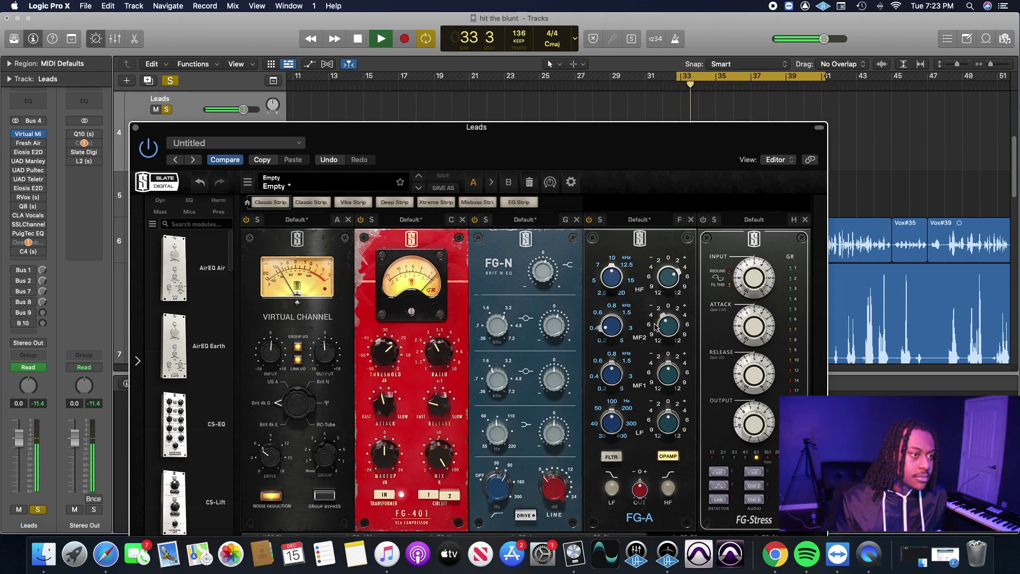
mouse_move(653, 317)
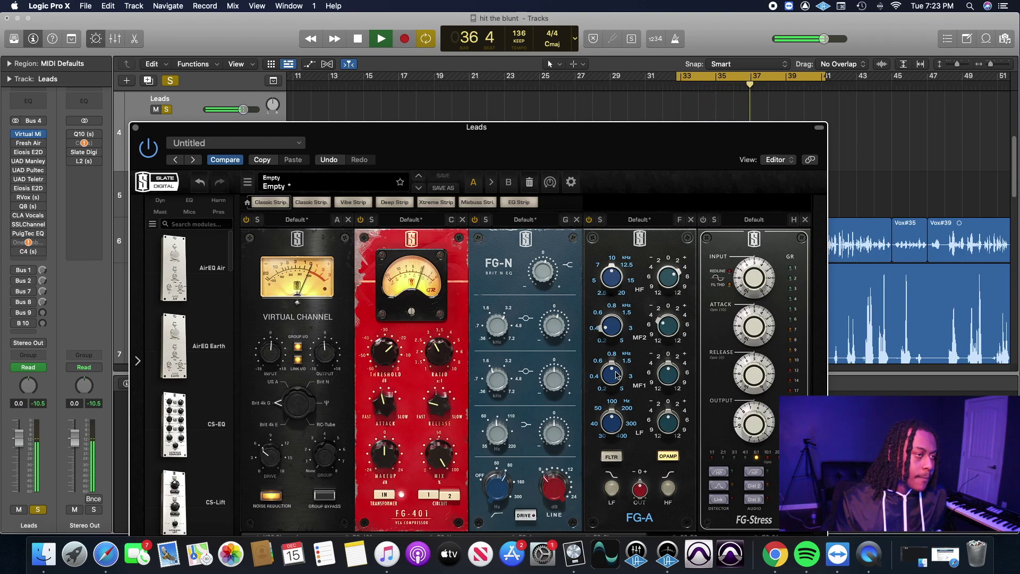
key(space)
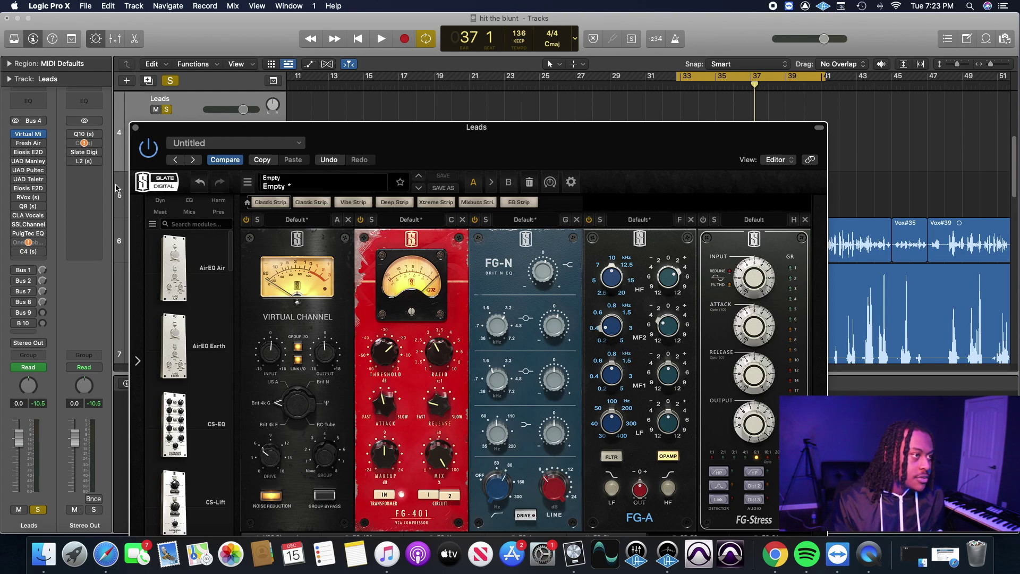
- Play the cycled section with the Leads soloed and in the full mix to judge the FG-A midrange, ending with the Leads soloed
drag(571, 136, 569, 89)
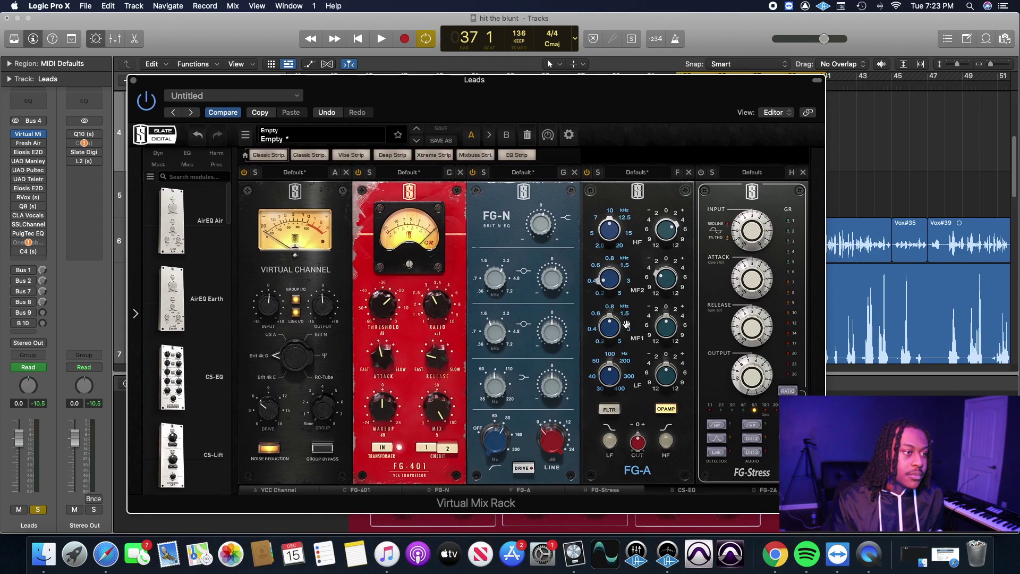
key(space)
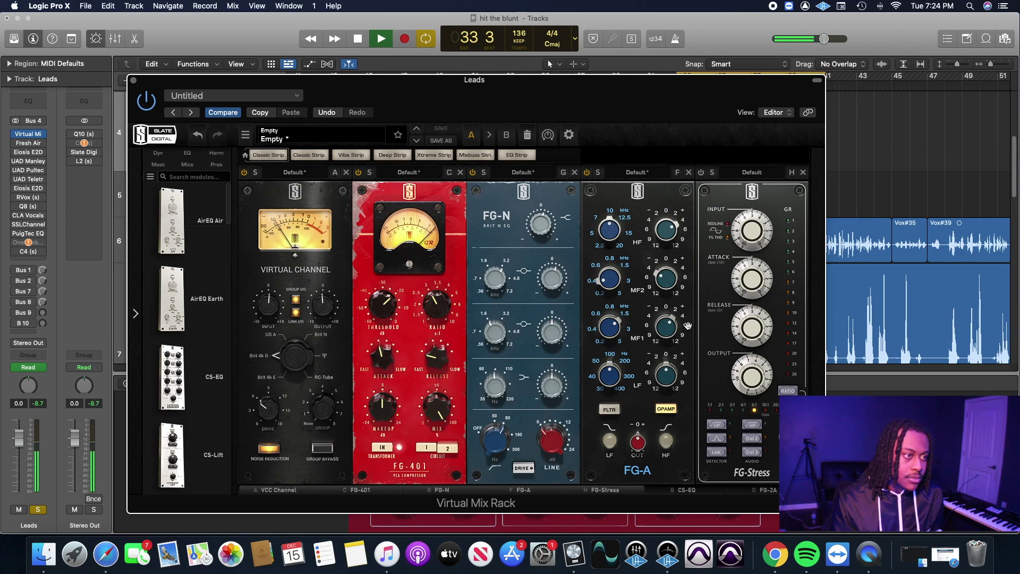
key(space)
drag(600, 101, 648, 196)
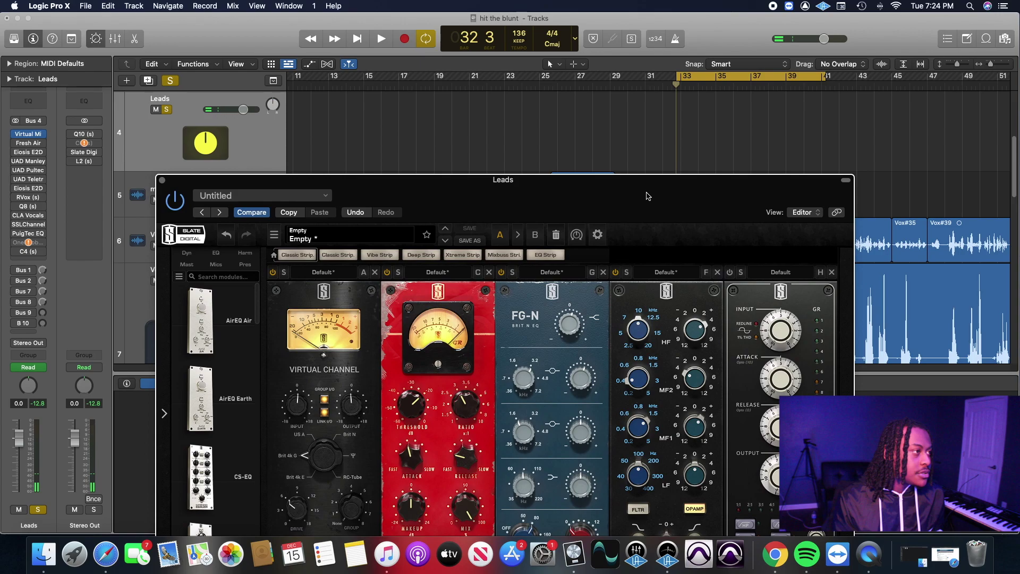
drag(682, 190, 663, 171)
key(space)
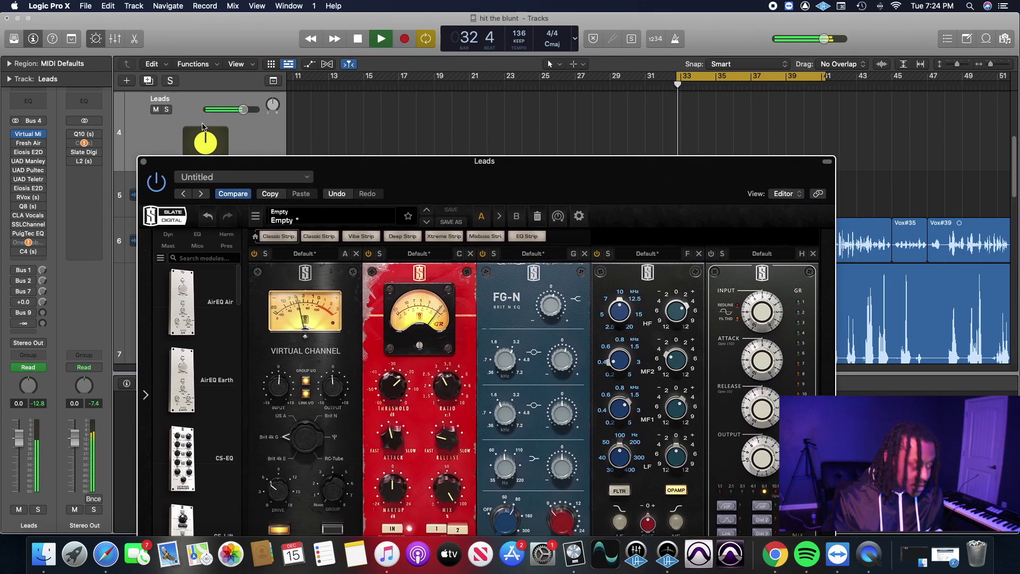
drag(565, 181, 586, 111)
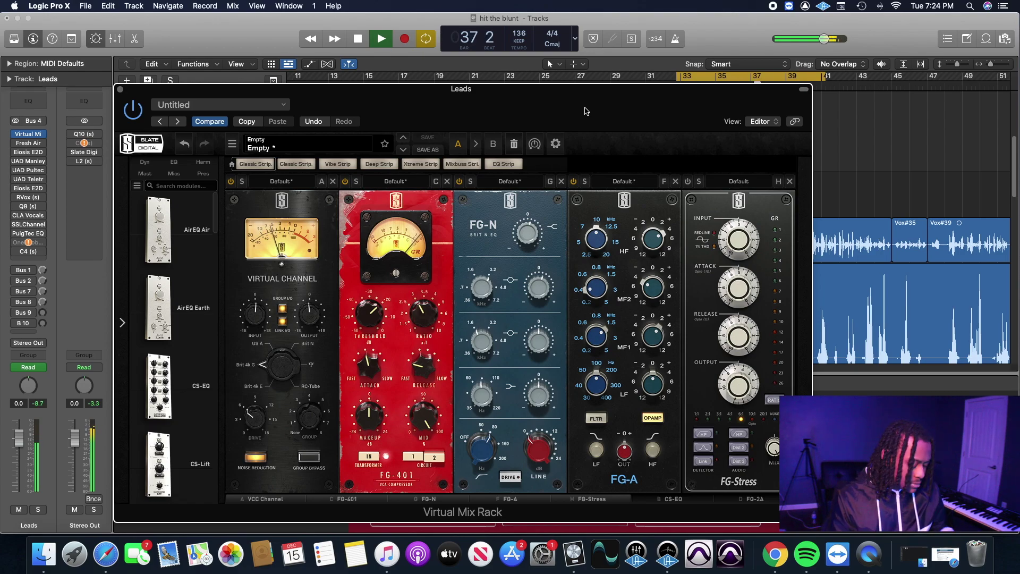
drag(586, 111, 601, 166)
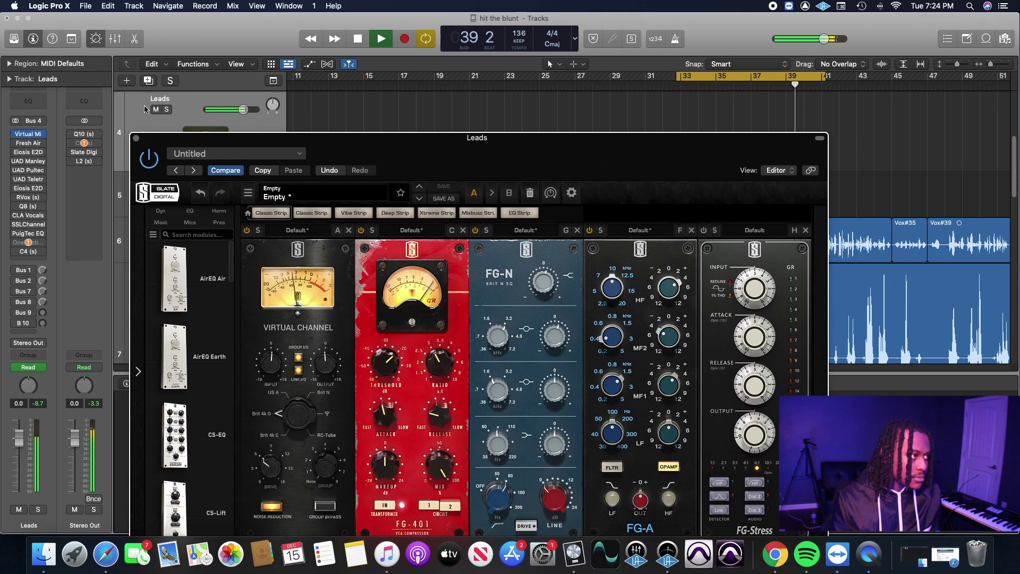
click(168, 110)
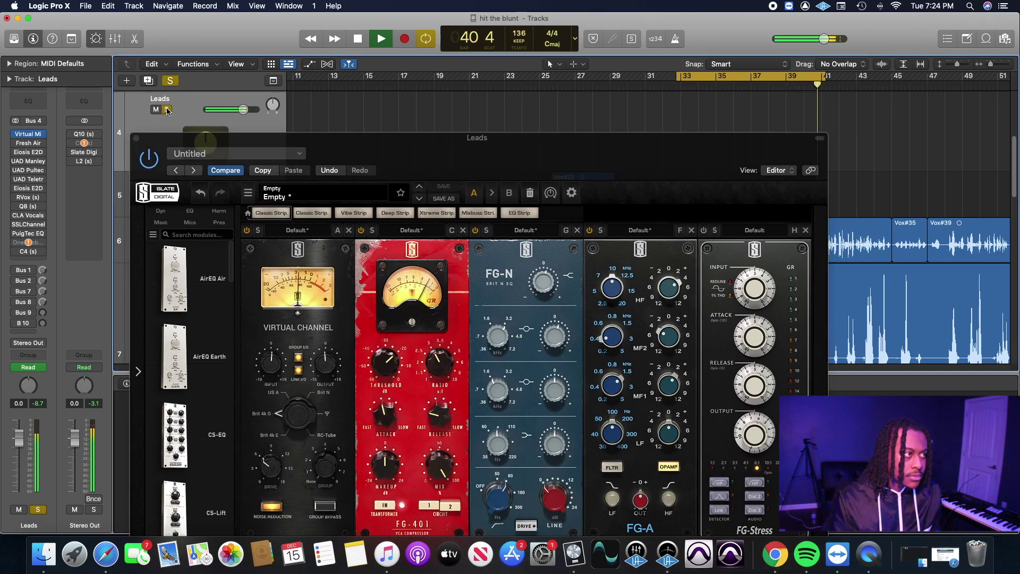
key(space)
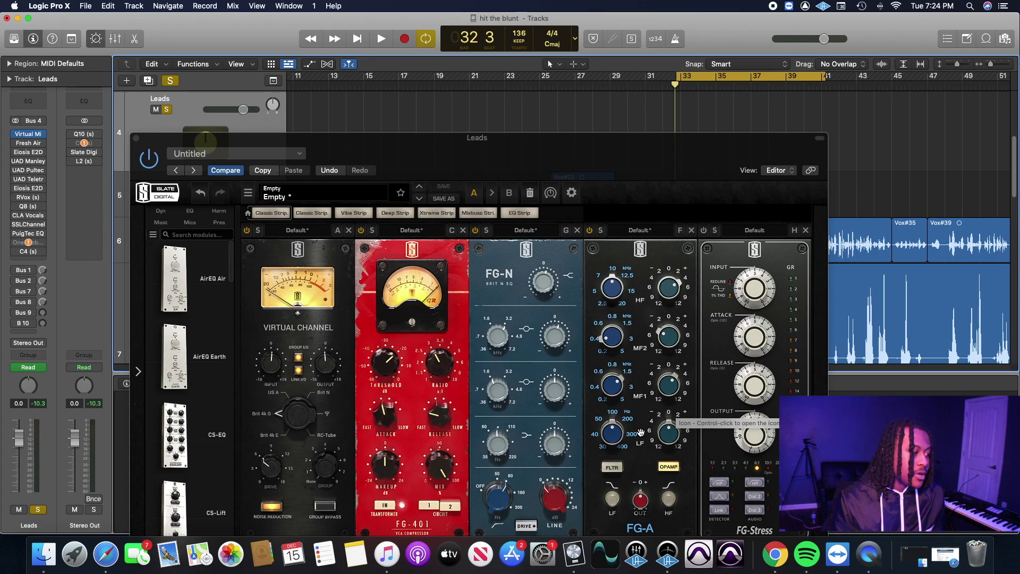
- Set the FG-A LF band's frequency to 300 Hz and adjust its gain while the soloed Leads play
click(632, 436)
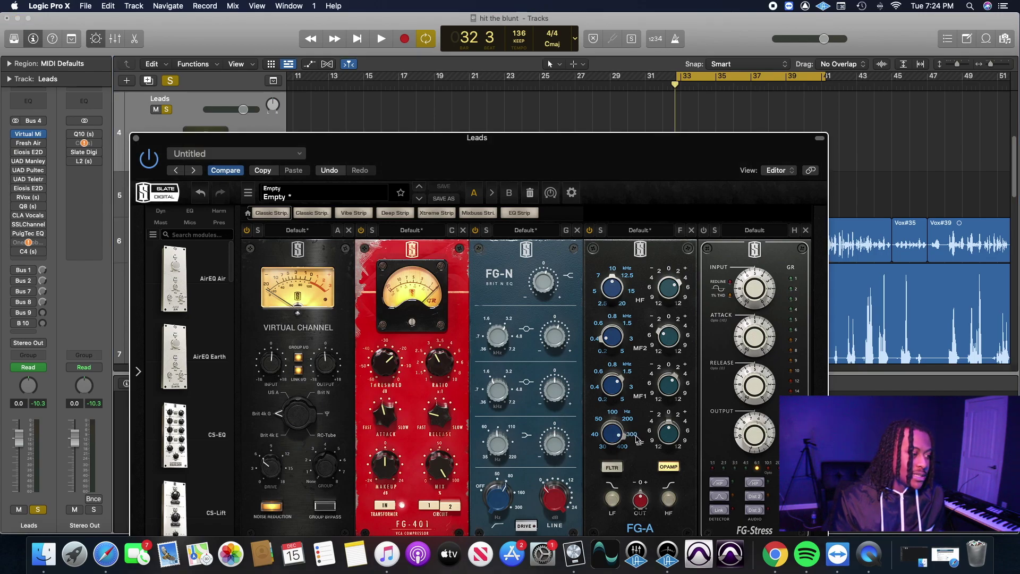
drag(668, 430, 668, 420)
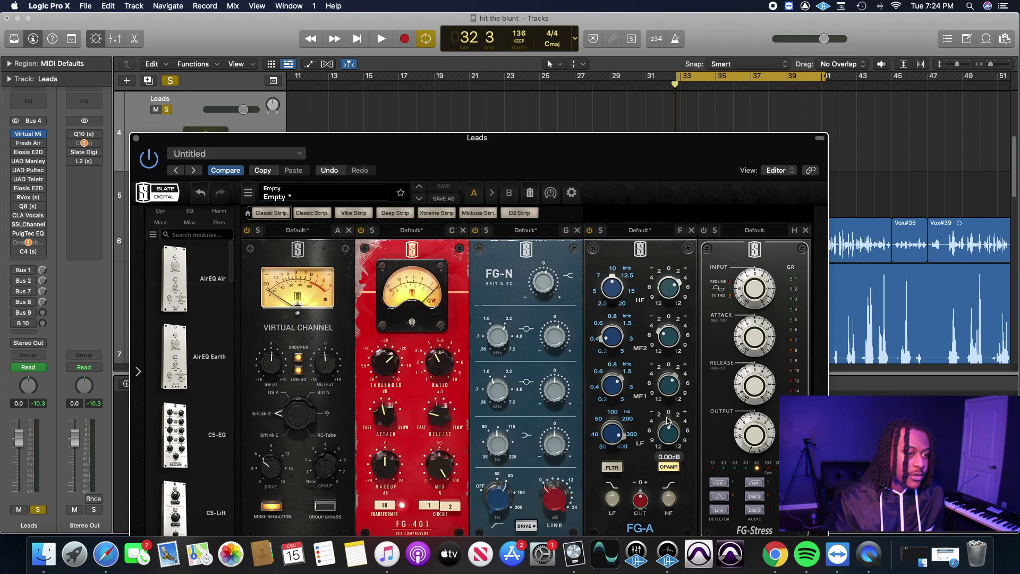
key(space)
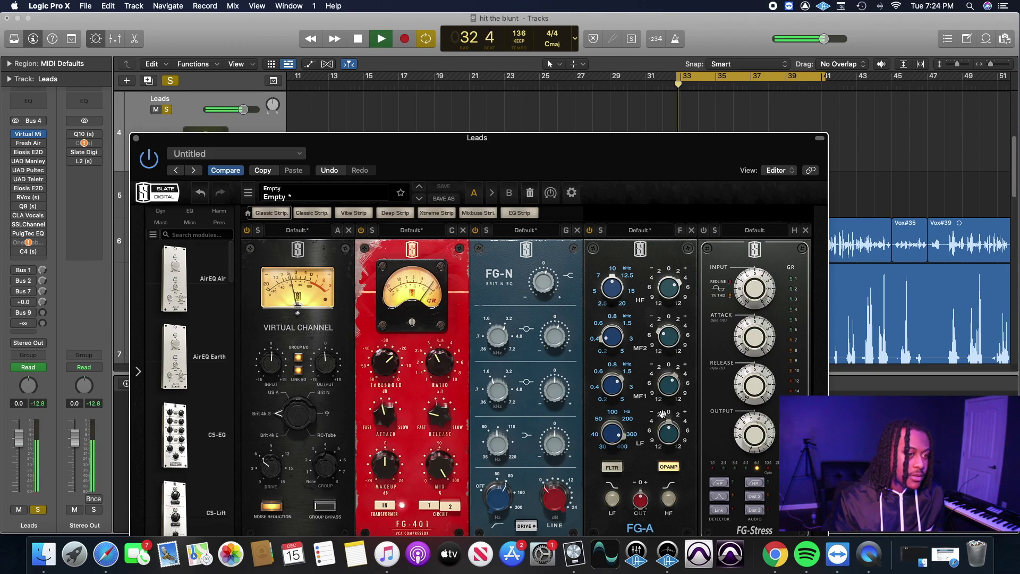
scroll(659, 416, down, 2)
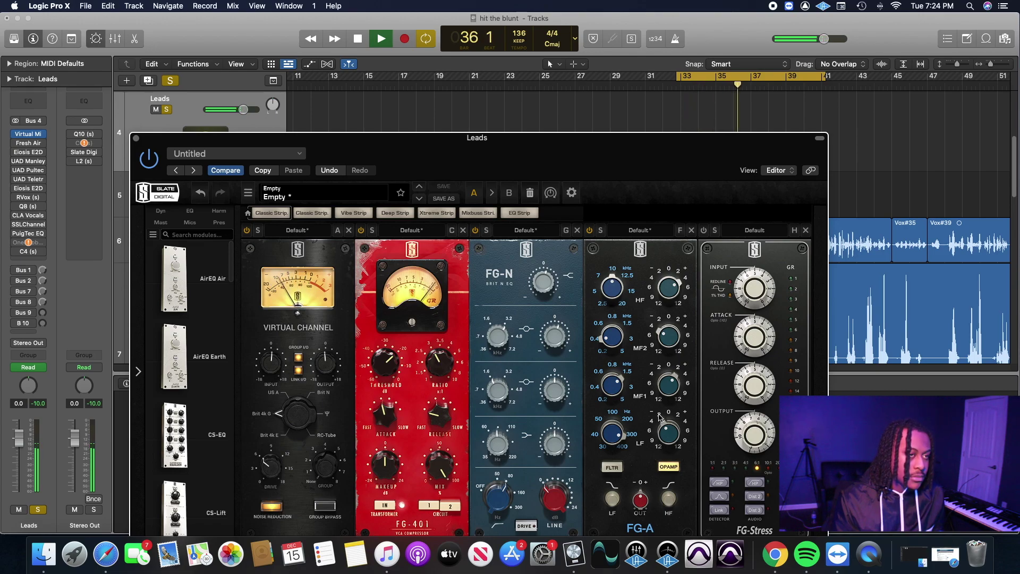
- Play the cycled section with the Leads soloed to judge the FG-A EQ on the vocal alone
drag(618, 145, 617, 61)
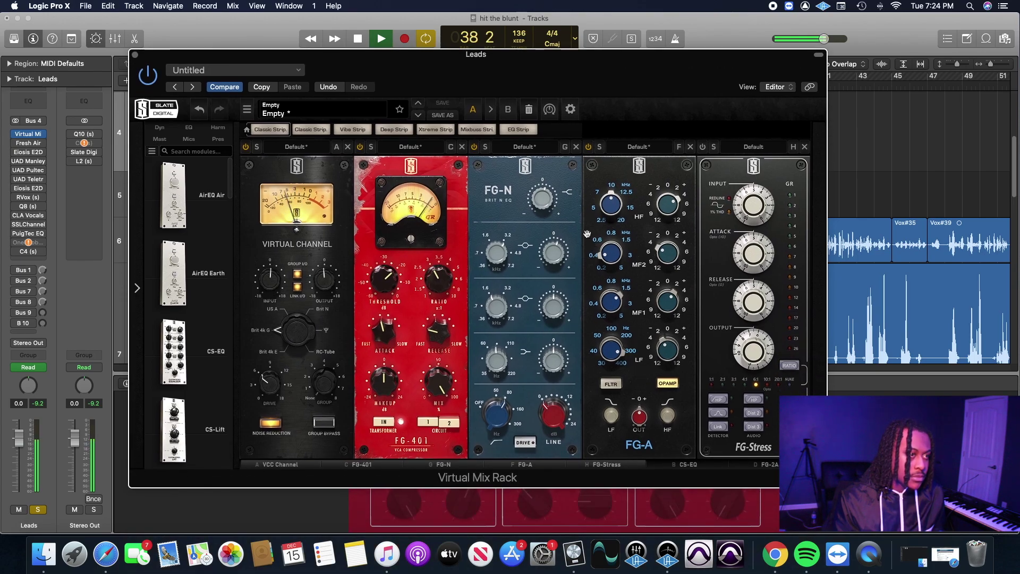
key(space)
key(space)
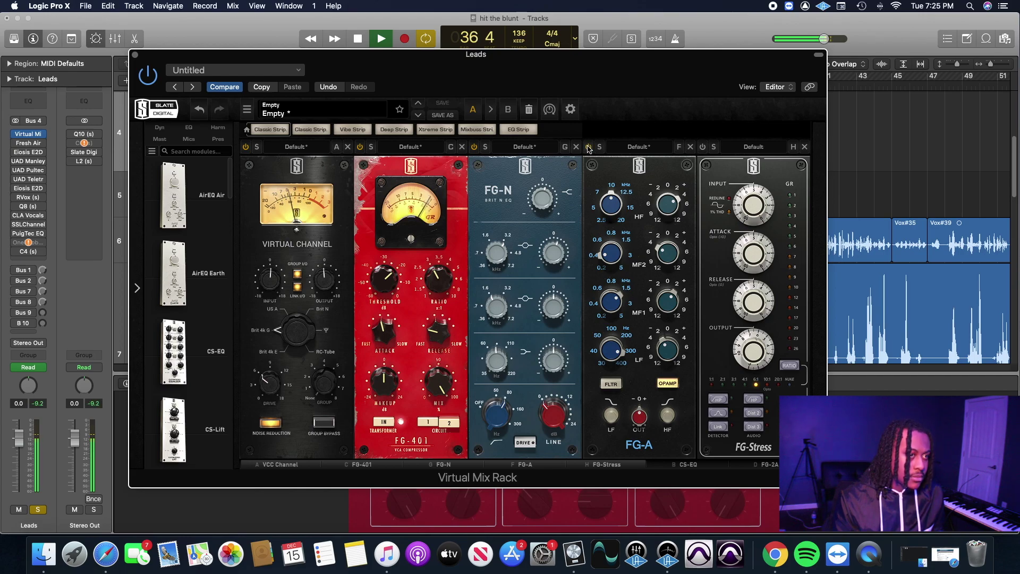
drag(614, 69, 619, 177)
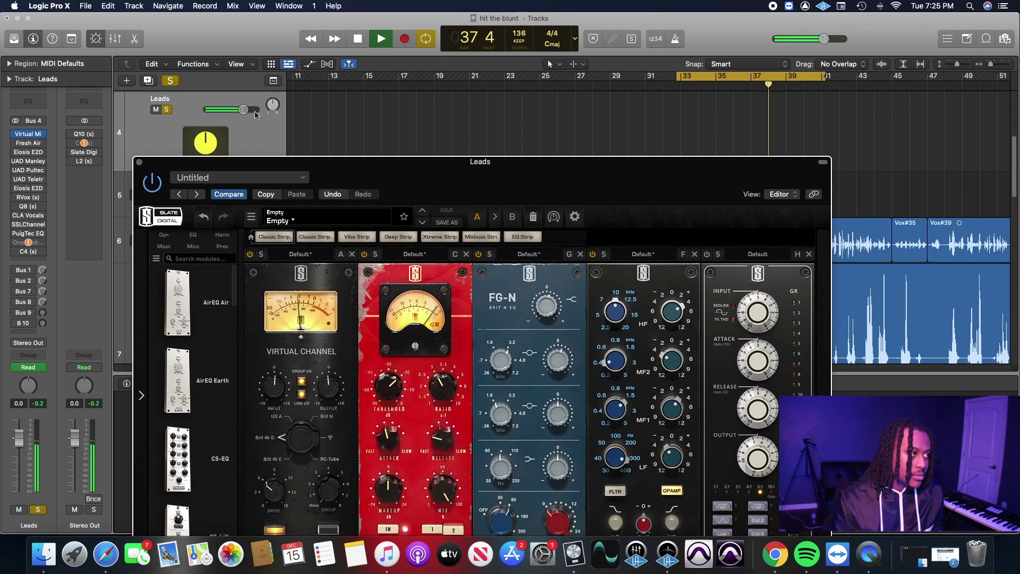
key(space)
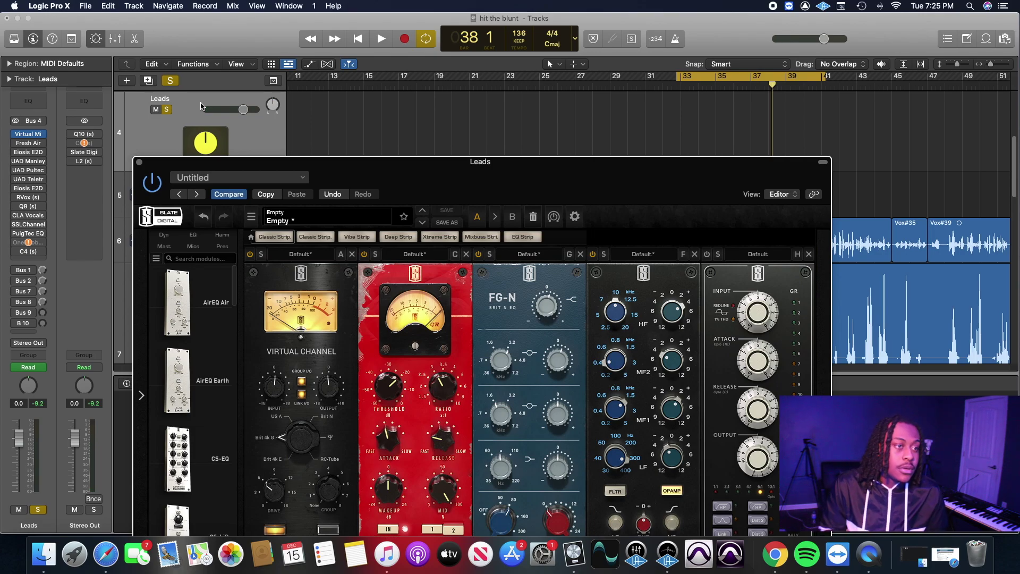
- Unsolo the Leads channel and play the cycled section to hear the FG-A EQ against the beat
drag(693, 163, 687, 104)
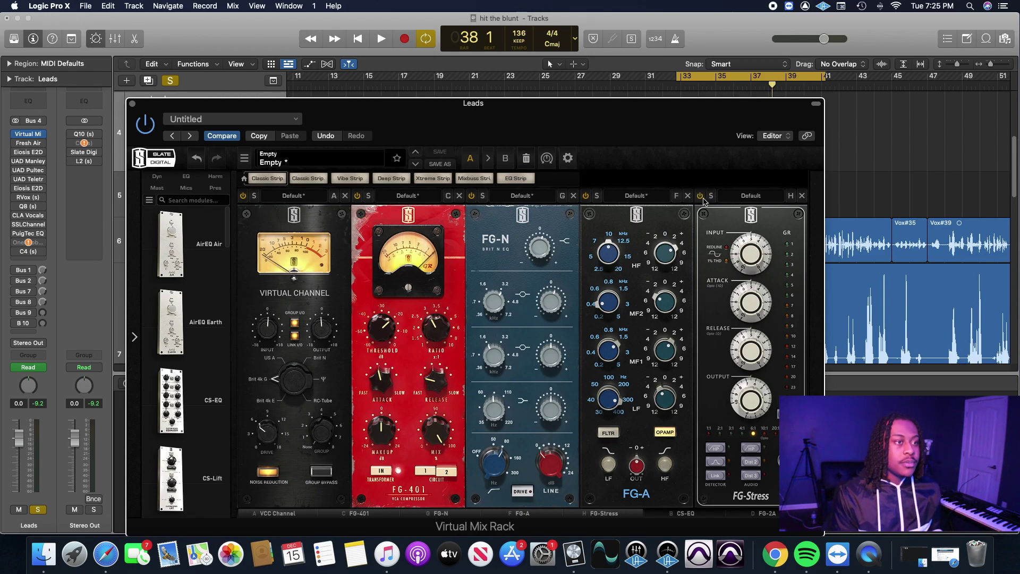
drag(685, 118, 692, 138)
click(167, 109)
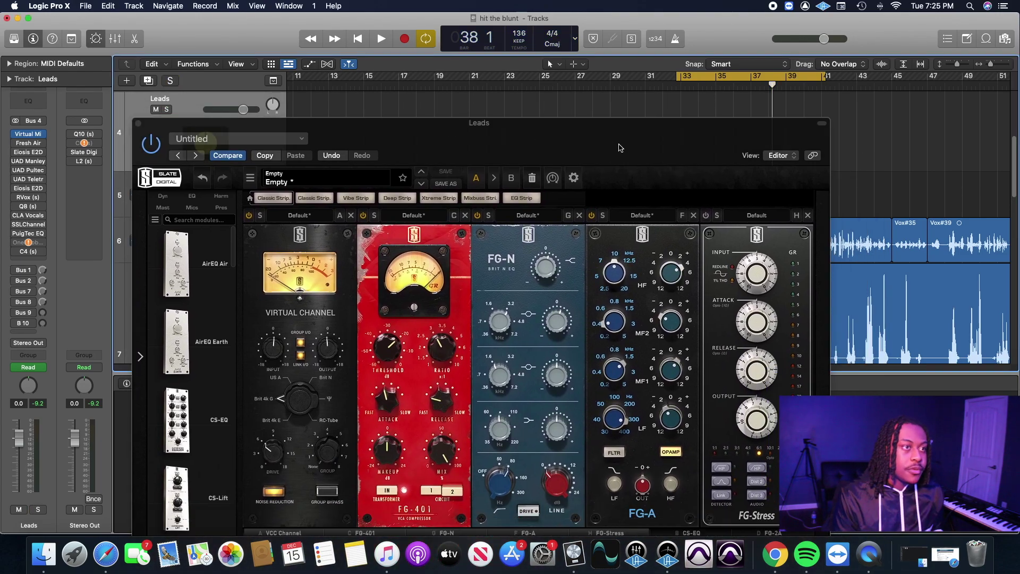
drag(618, 146, 615, 125)
key(space)
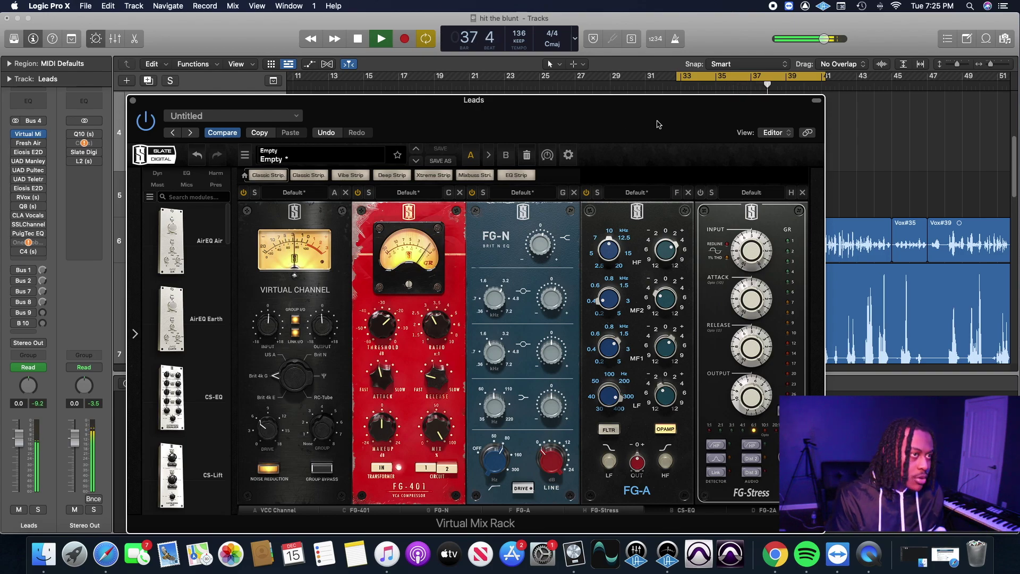
drag(658, 126, 700, 83)
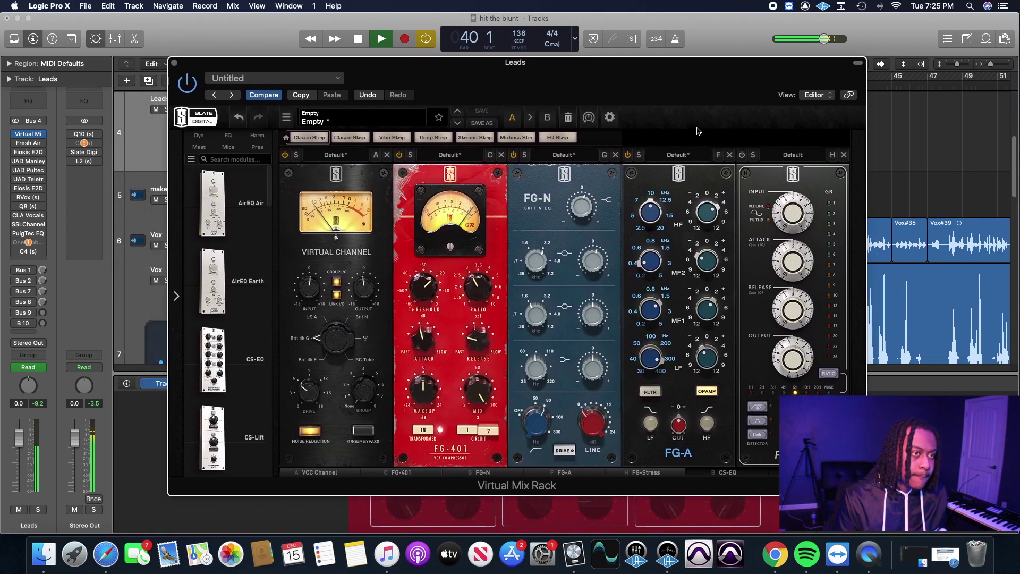
- Set the FG-Stress ratio to 4:1 and compare the module bypassed and engaged in the full mix
key(space)
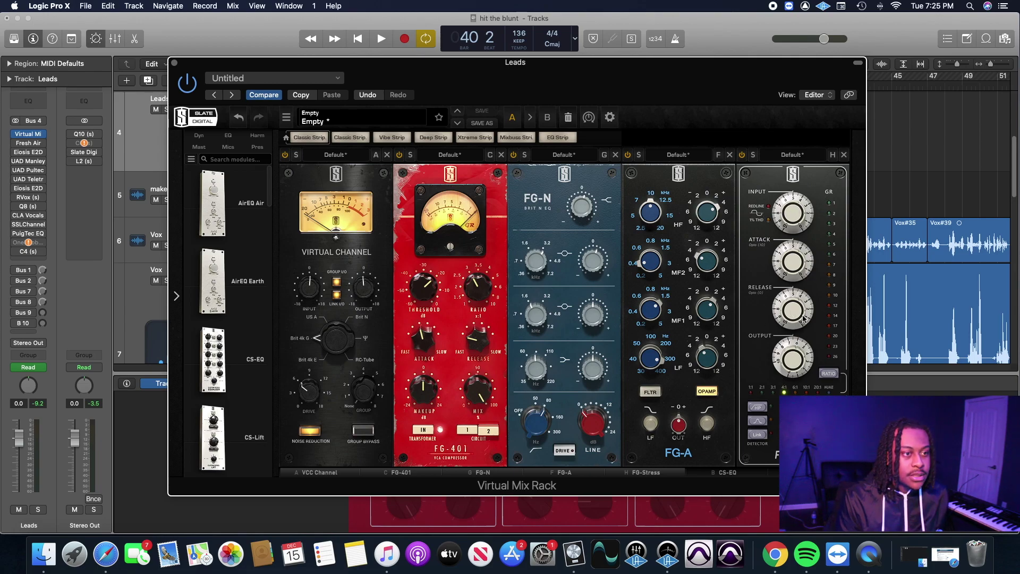
key(space)
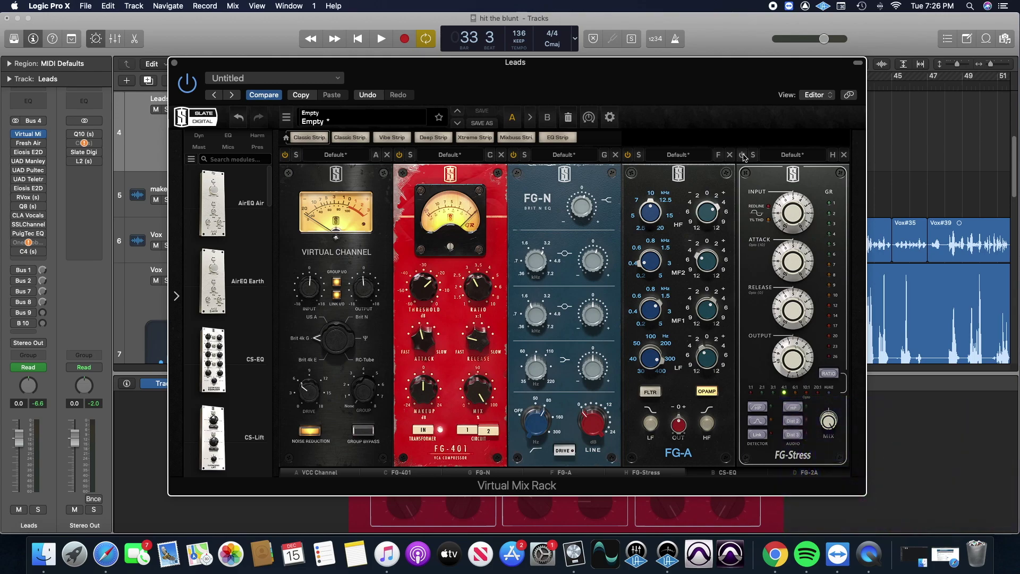
key(space)
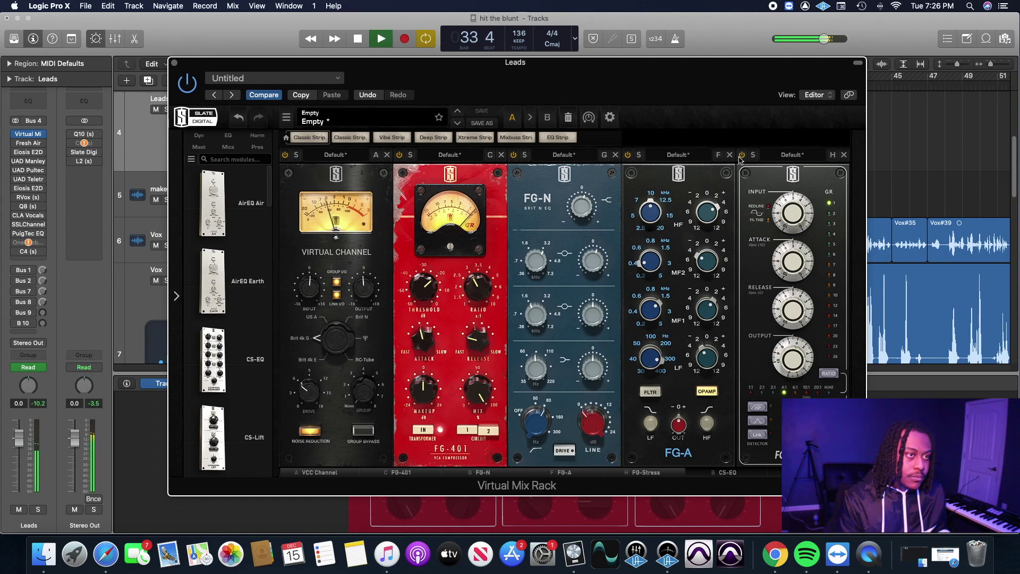
key(space)
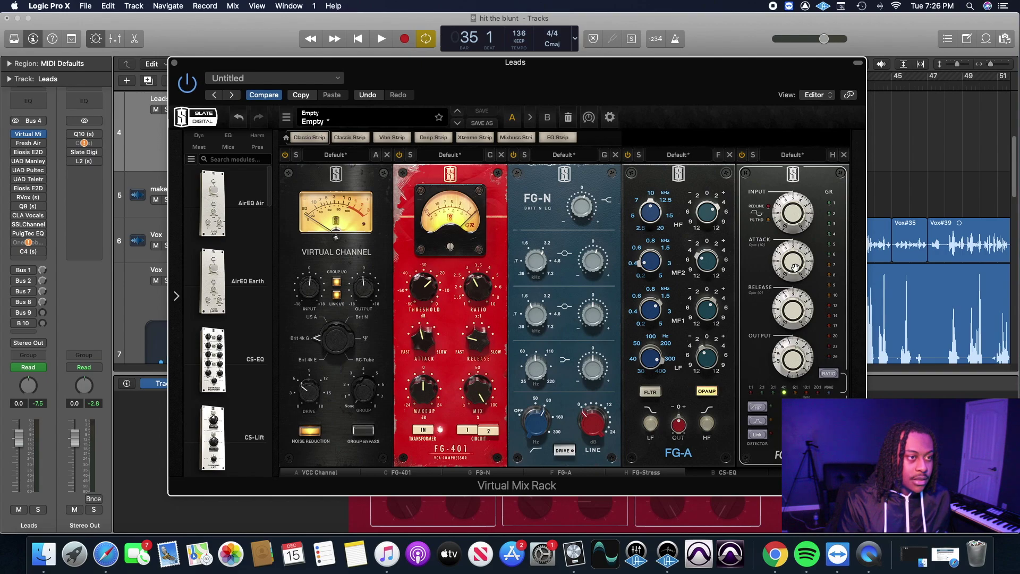
- Adjust the FG-Stress attack and set its output to 6.10 while the full mix plays
key(space)
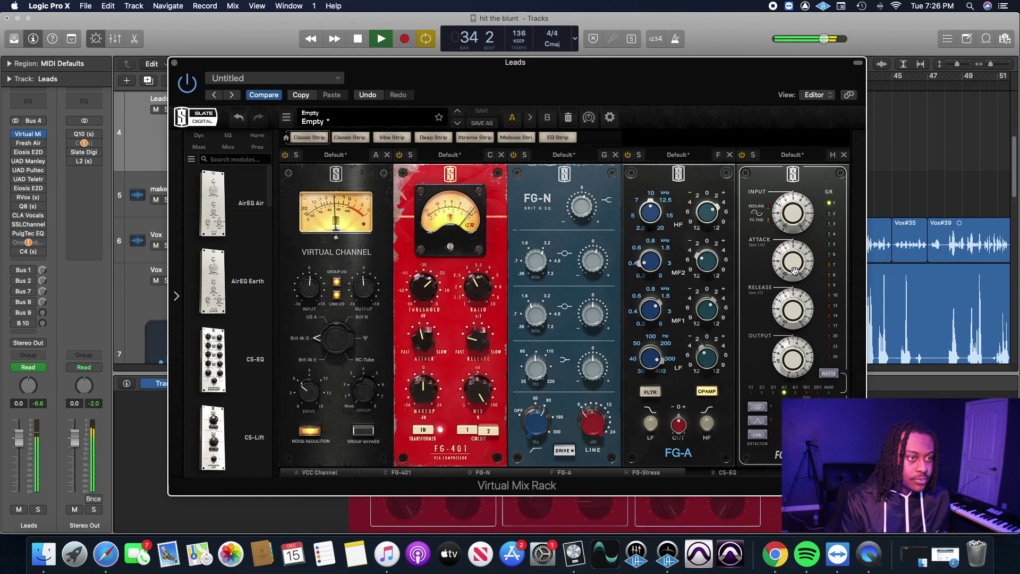
drag(793, 264, 794, 278)
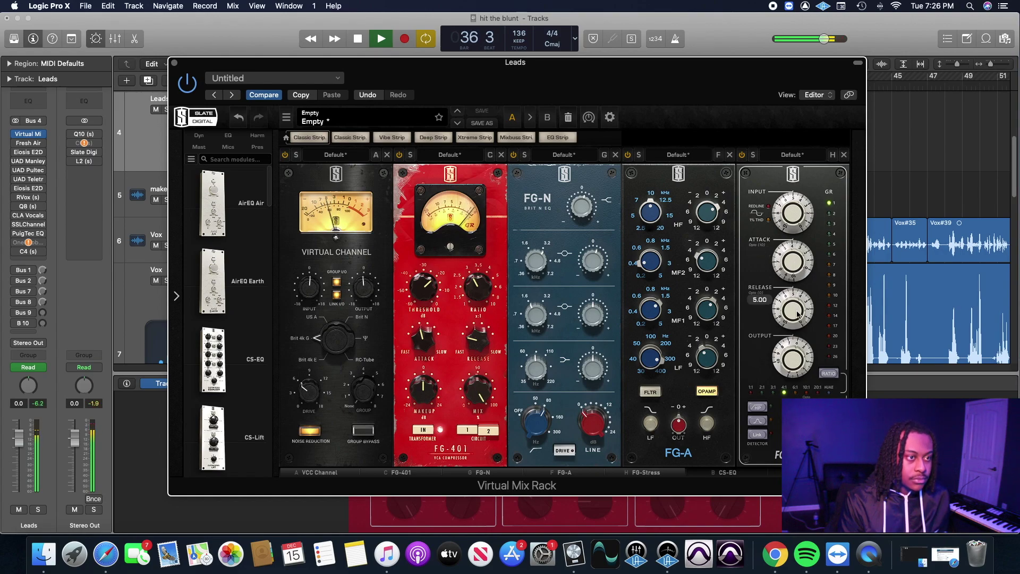
drag(791, 352, 791, 352)
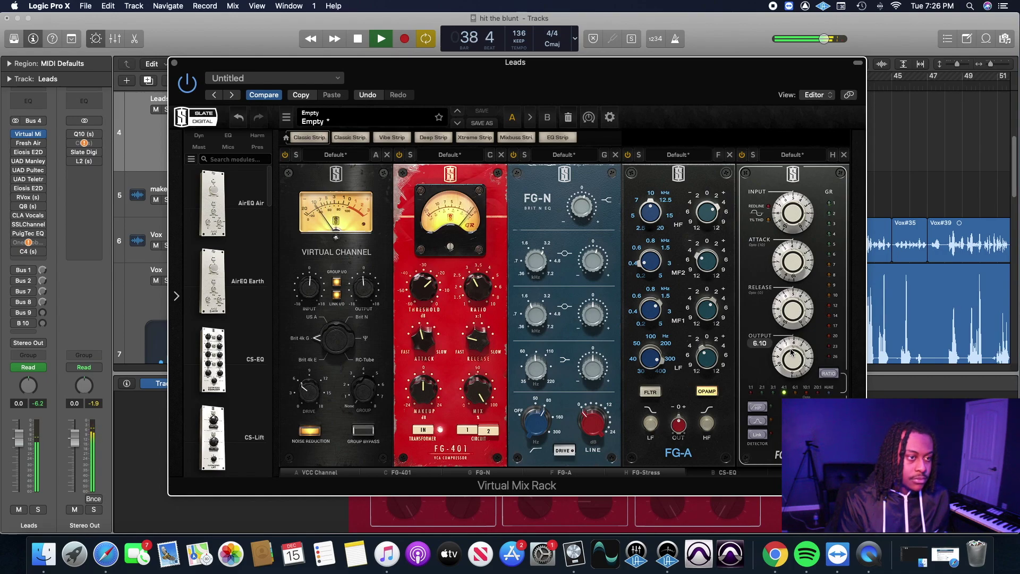
mouse_move(793, 308)
key(space)
- Solo the Leads channel and fine-tune the FG-Stress release and output during playback of the cycled section
drag(655, 92, 640, 287)
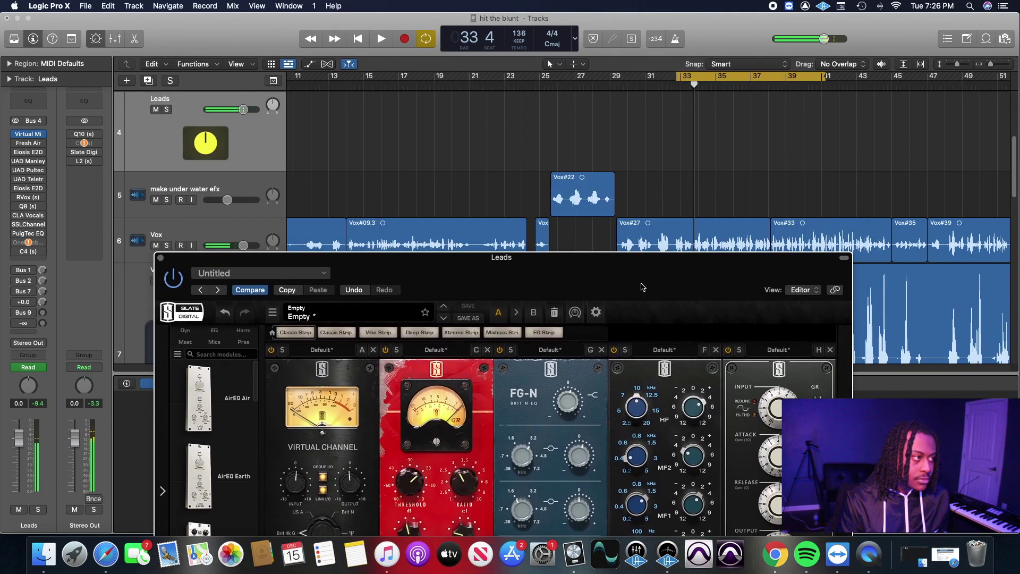
click(166, 109)
key(space)
drag(502, 257, 489, 46)
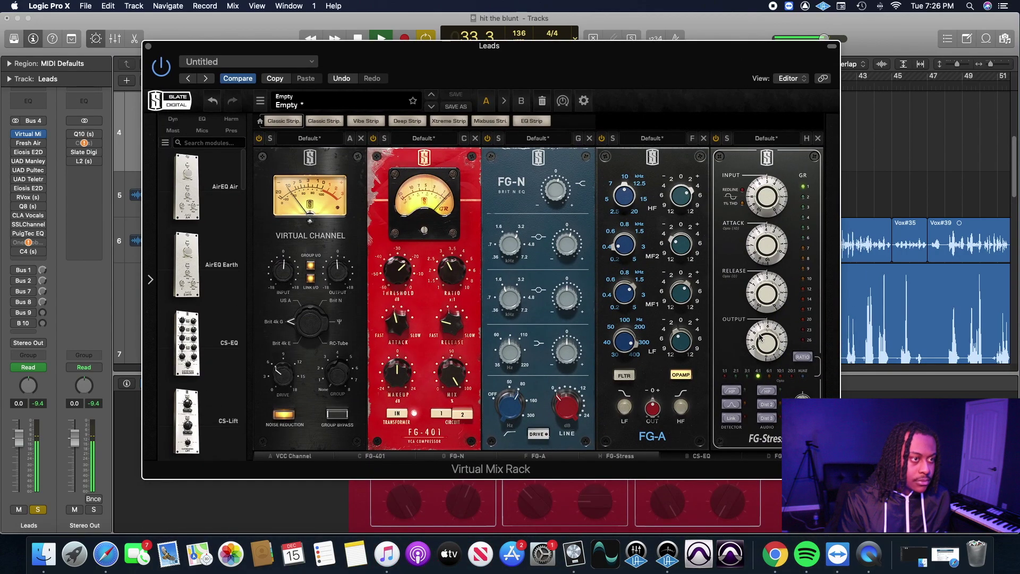
drag(766, 299, 767, 337)
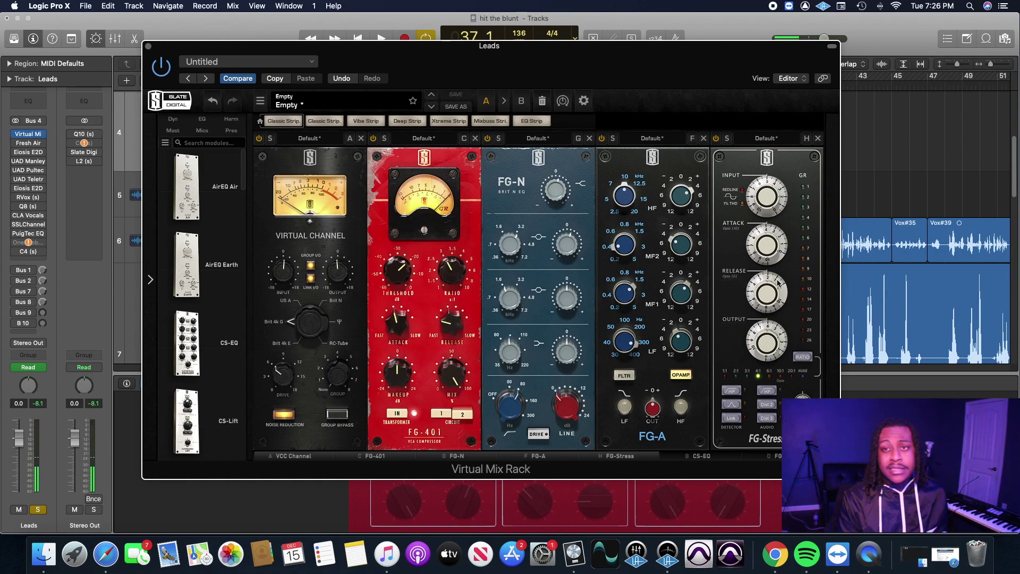
mouse_move(781, 301)
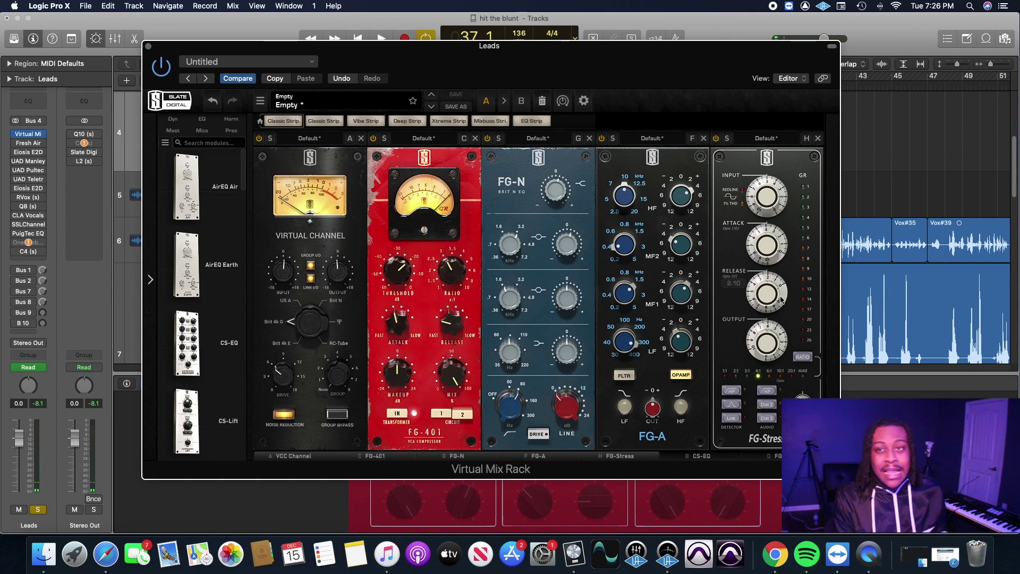
- Replay the soloed Leads with FG-Stress bypassed and engaged to compare the compression
key(space)
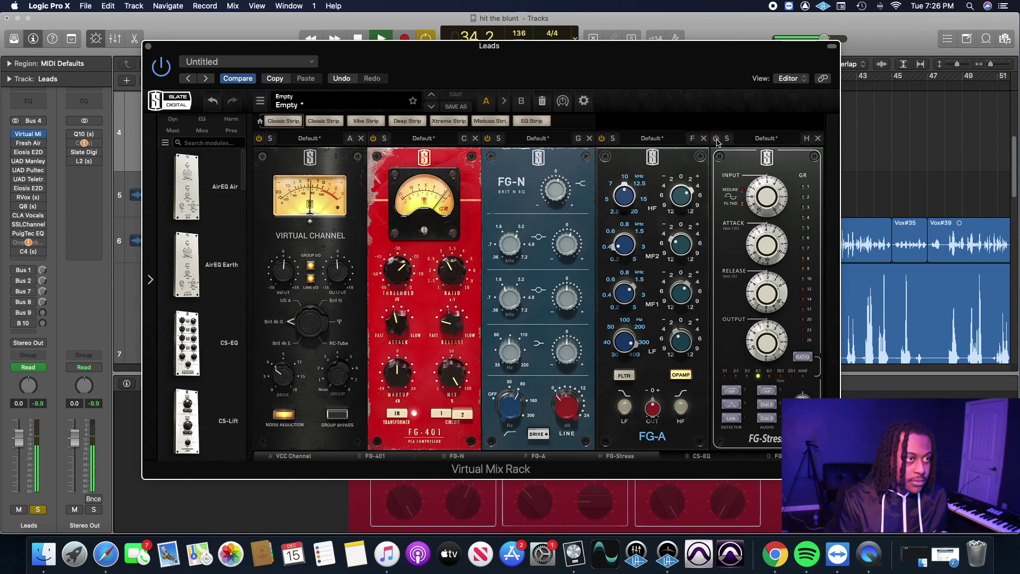
key(space)
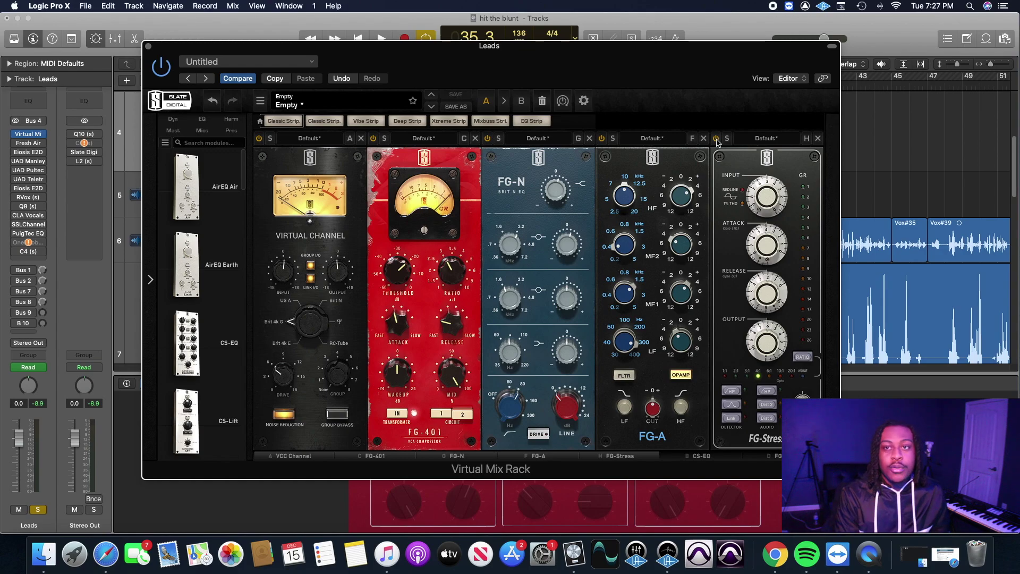
key(space)
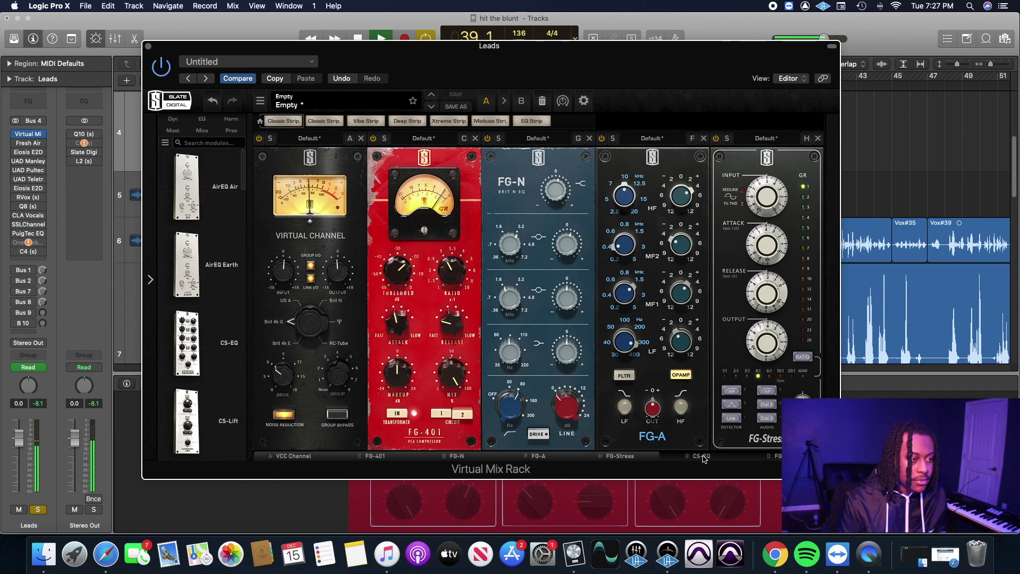
- Unsolo the Leads channel and play the cycled section to judge FG-Stress against the beat
drag(372, 45, 327, 264)
key(space)
drag(537, 285, 565, 94)
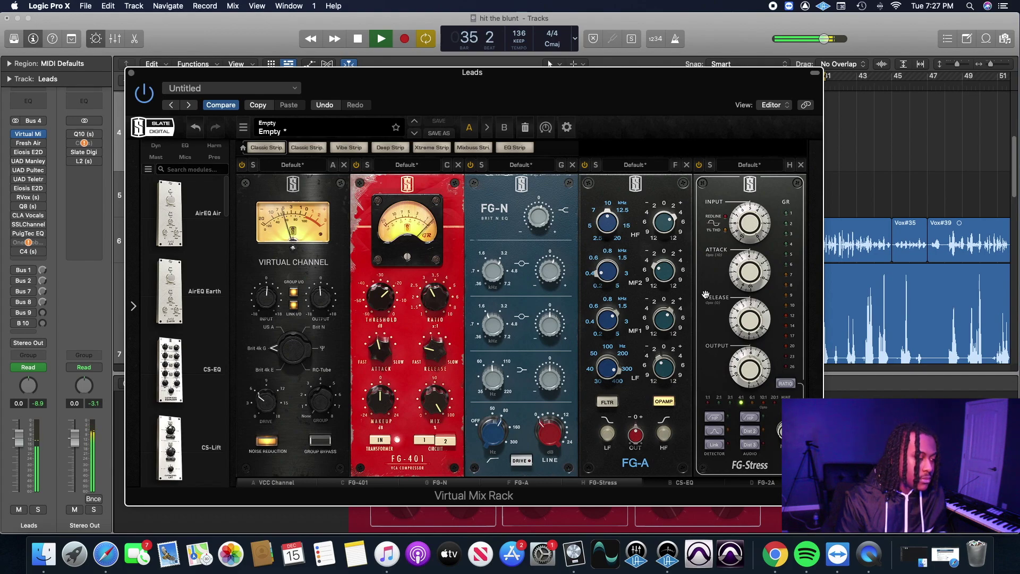
key(space)
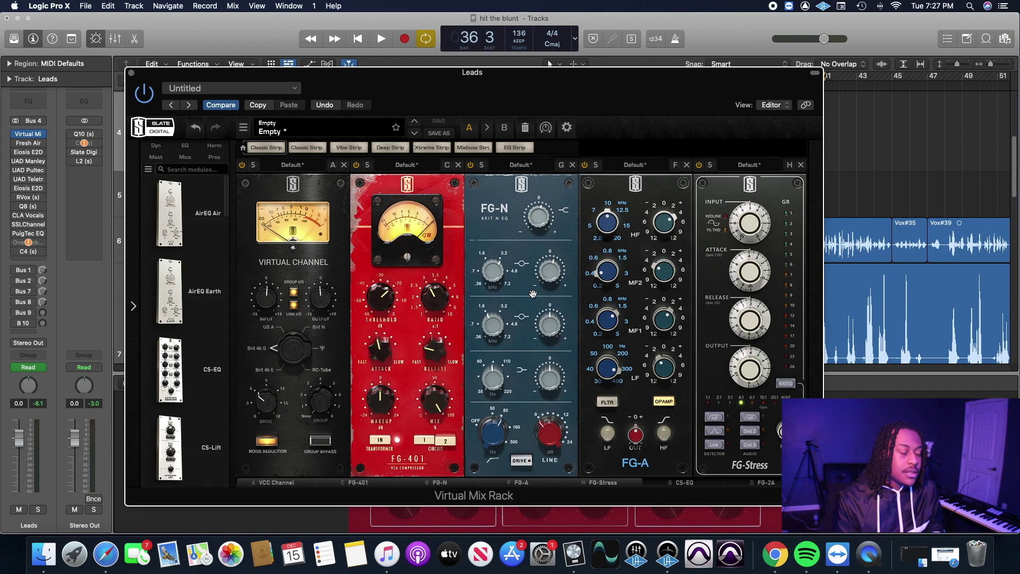
- Readjust the FG-Stress attack while the full mix plays
key(space)
drag(696, 104, 725, 102)
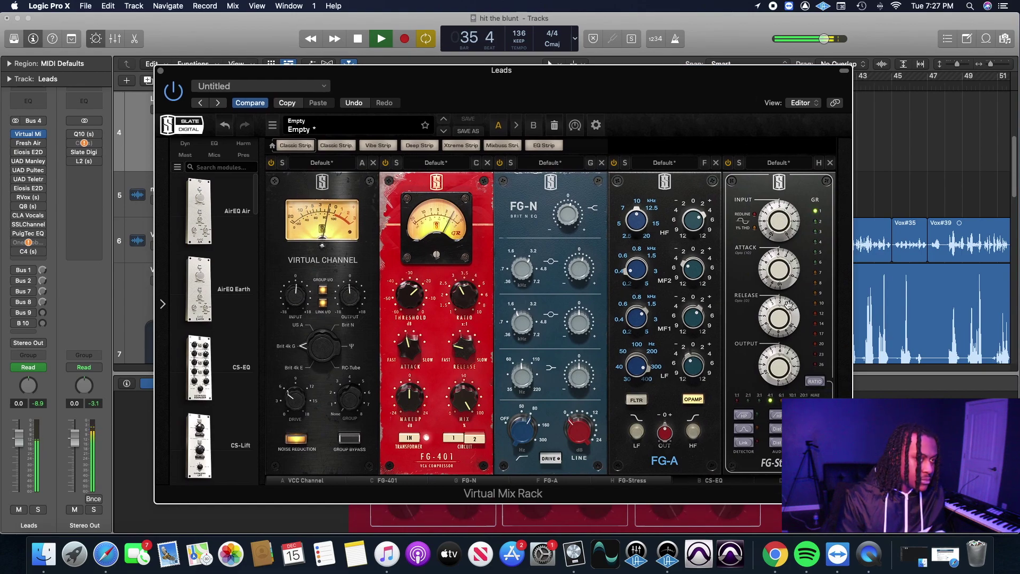
mouse_move(778, 269)
drag(778, 269, 779, 260)
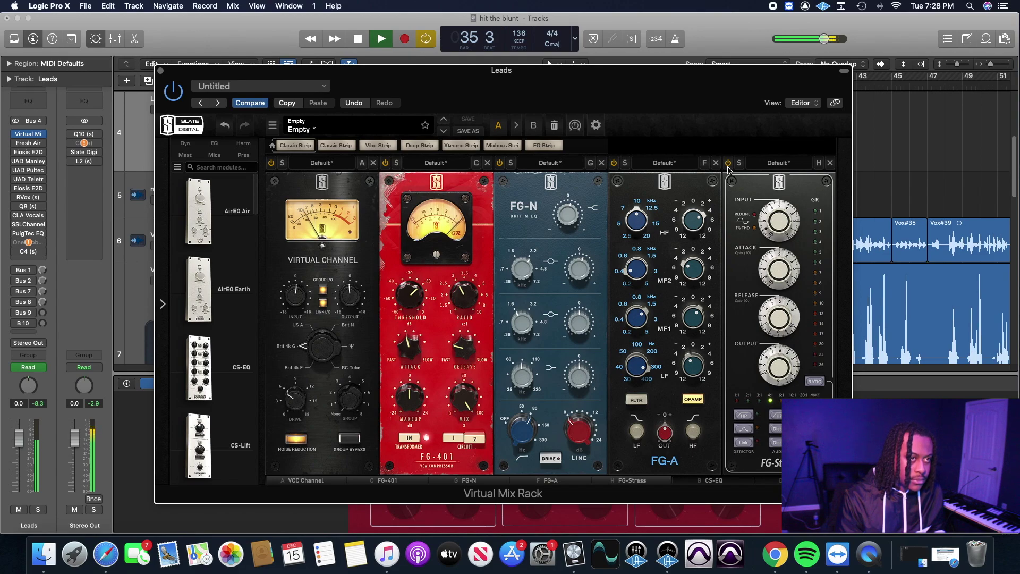
- Solo the Leads channel and raise the LF band frequency on the Custom Series Equalizer module
drag(707, 70, 665, 81)
click(166, 110)
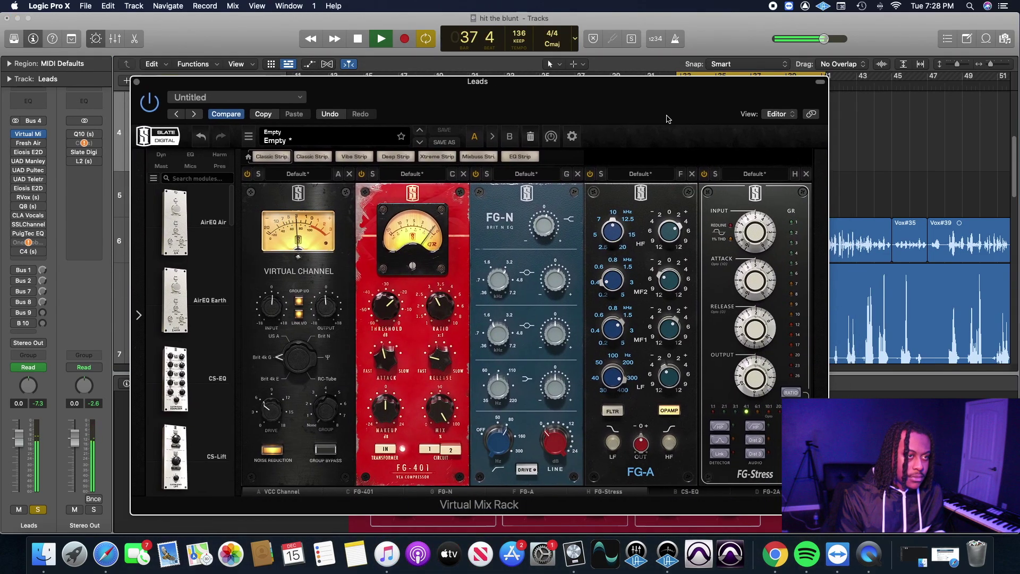
click(685, 492)
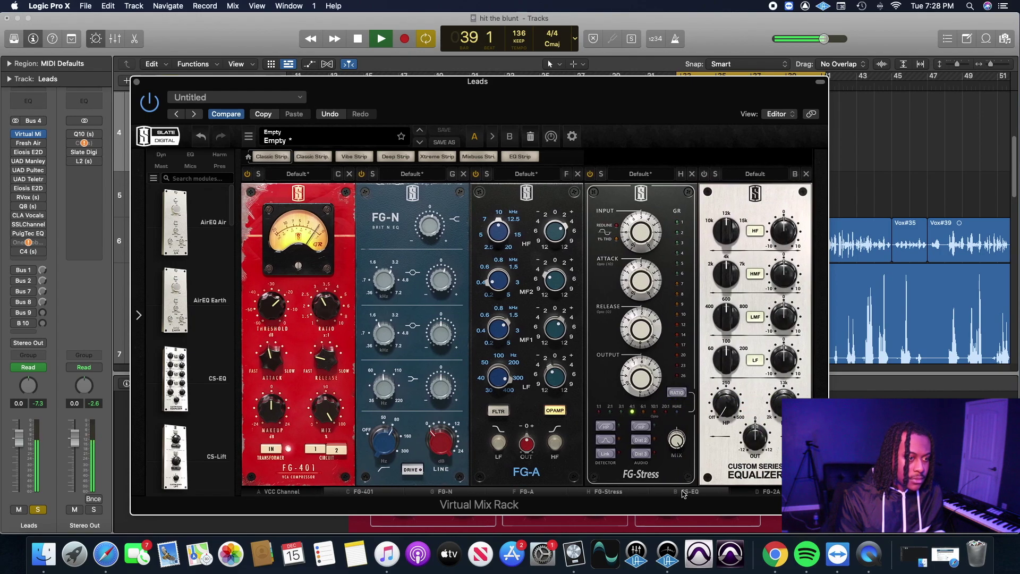
click(765, 493)
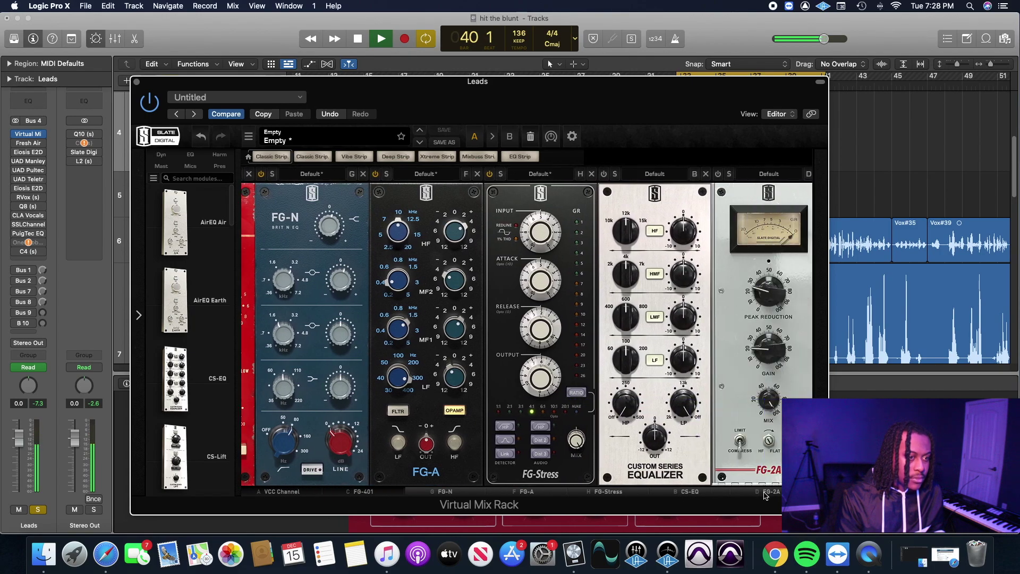
key(space)
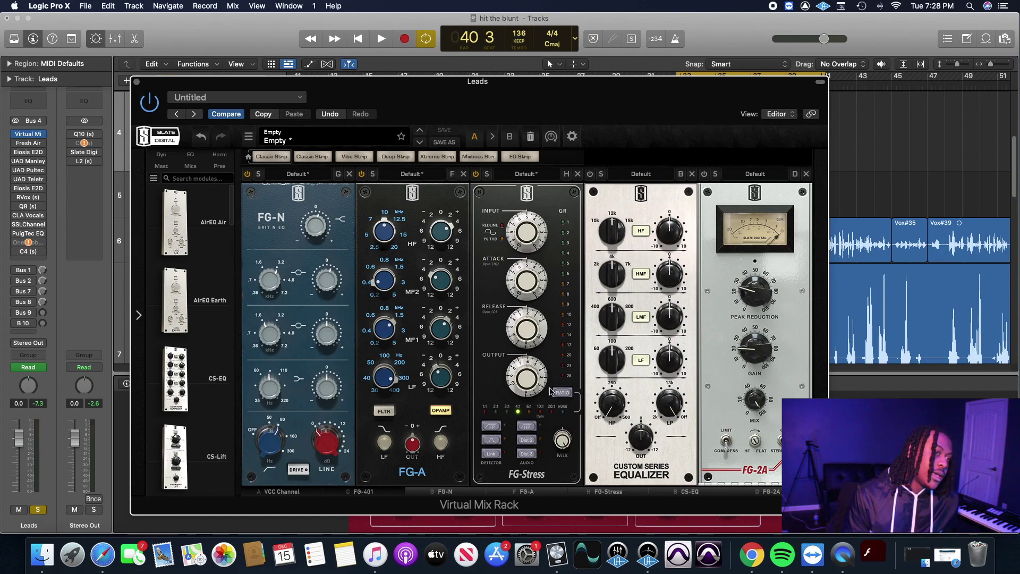
drag(617, 368, 625, 338)
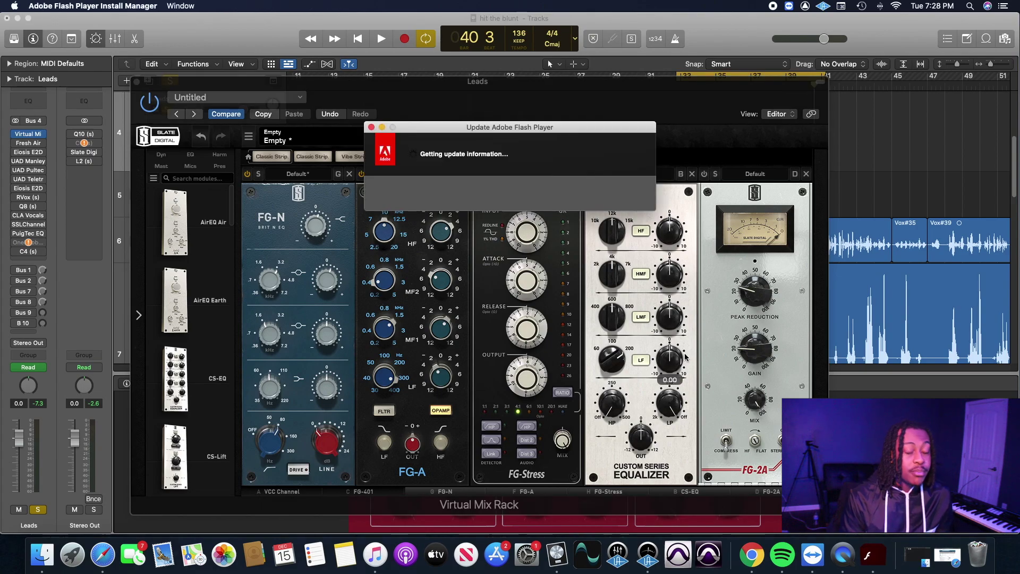
click(372, 127)
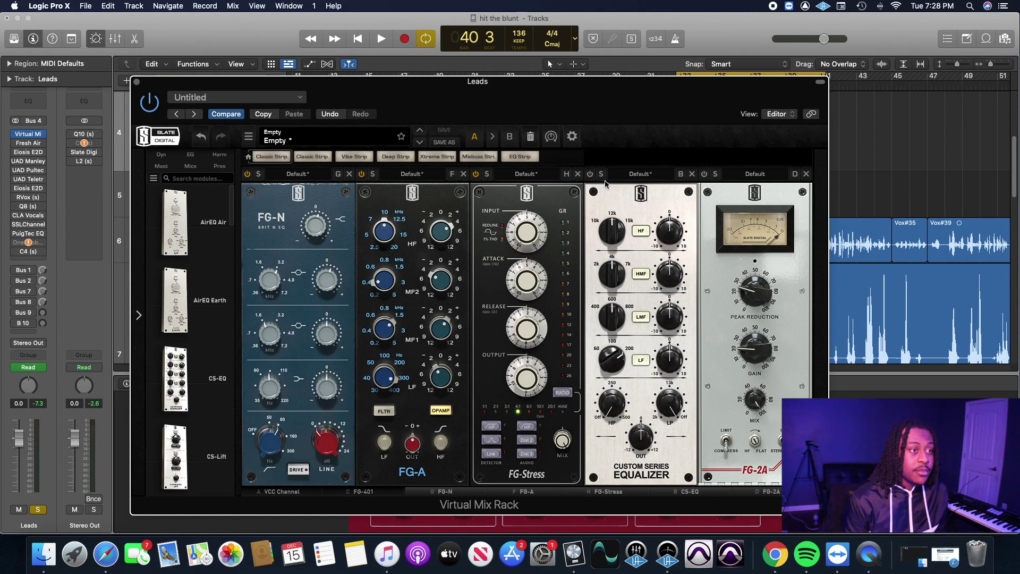
- Boost the Custom Series Equalizer's HF gain slightly while the soloed Leads play through the cycled section
drag(626, 96, 657, 164)
key(space)
drag(557, 162, 586, 188)
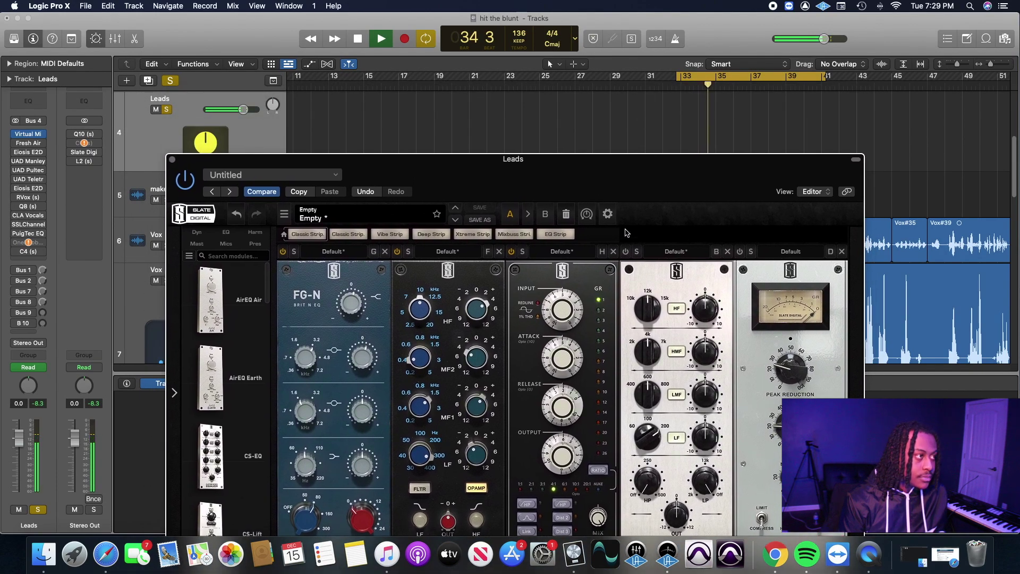
drag(705, 311, 706, 304)
scroll(706, 305, up, 3)
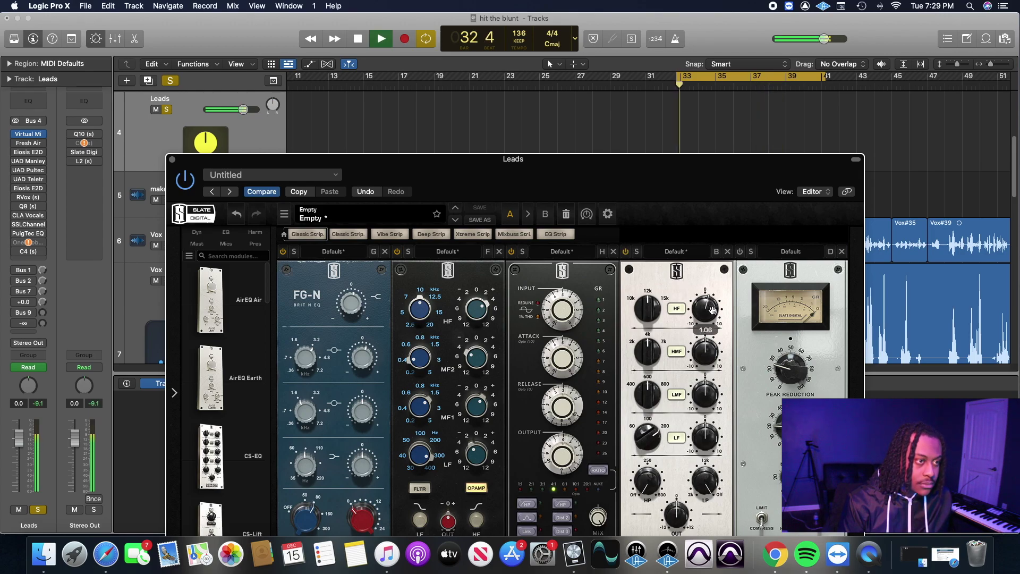
mouse_move(712, 312)
mouse_down()
mouse_move(712, 321)
mouse_move(708, 303)
mouse_up()
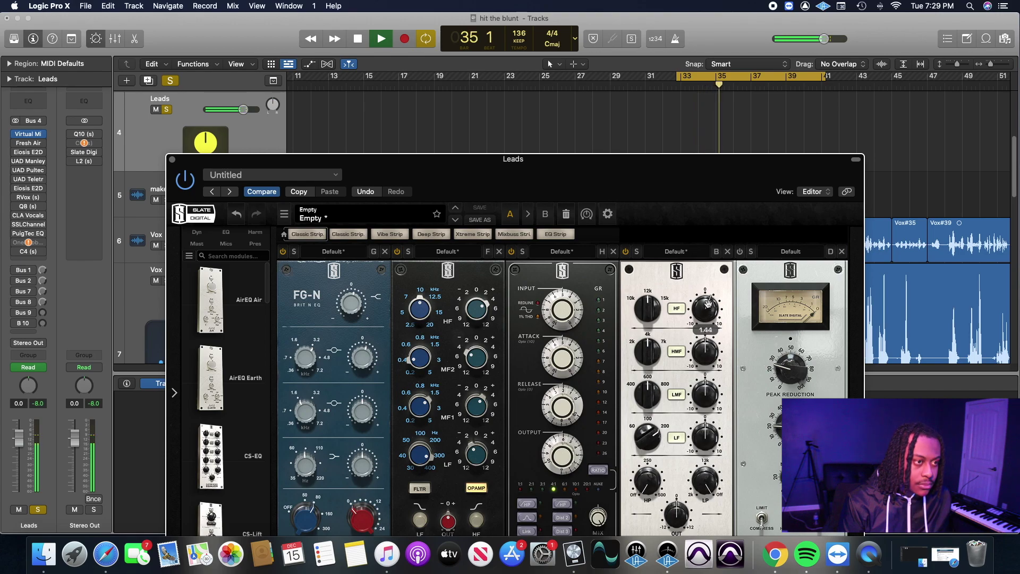
drag(708, 303, 707, 307)
key(space)
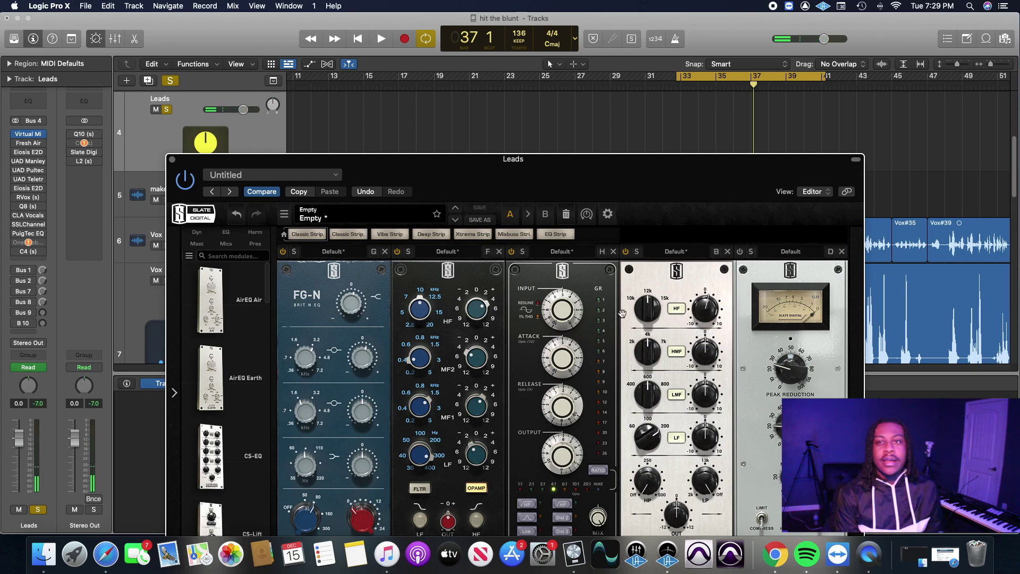
- Cut the Custom Series Equalizer's LF gain slightly and compare the soloed vocal with the module bypassed and engaged
key(space)
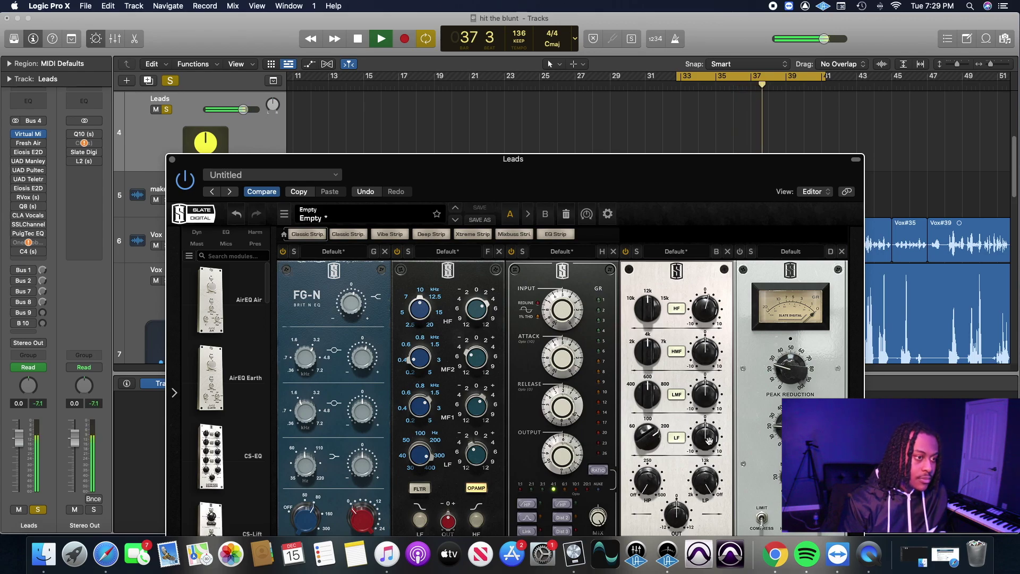
drag(706, 425, 708, 434)
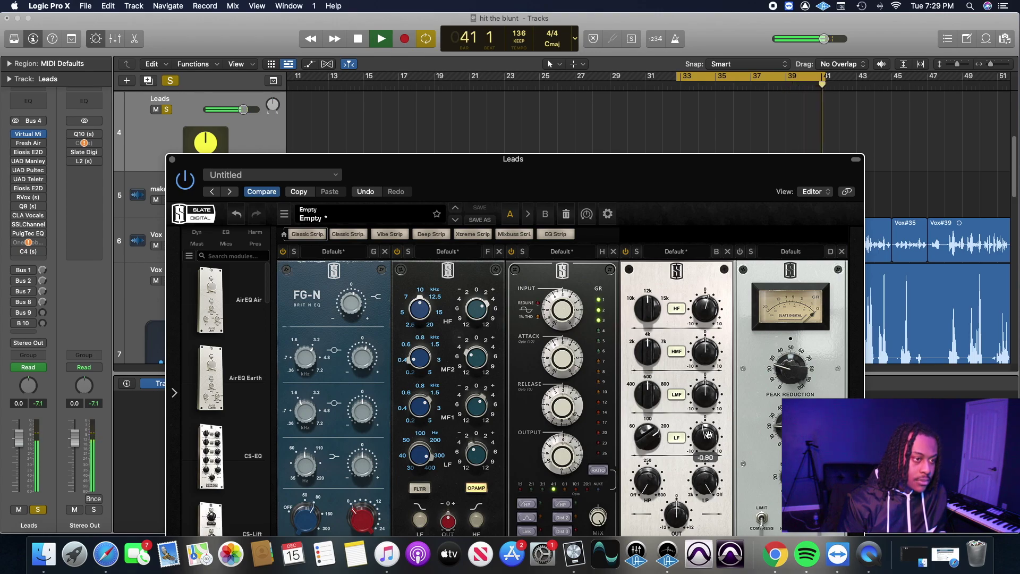
click(626, 252)
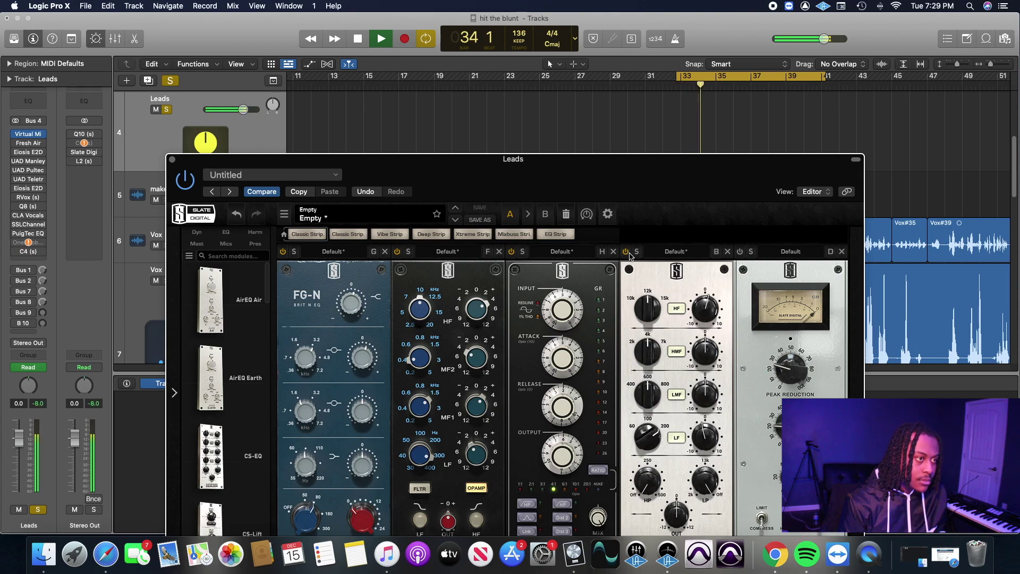
click(626, 252)
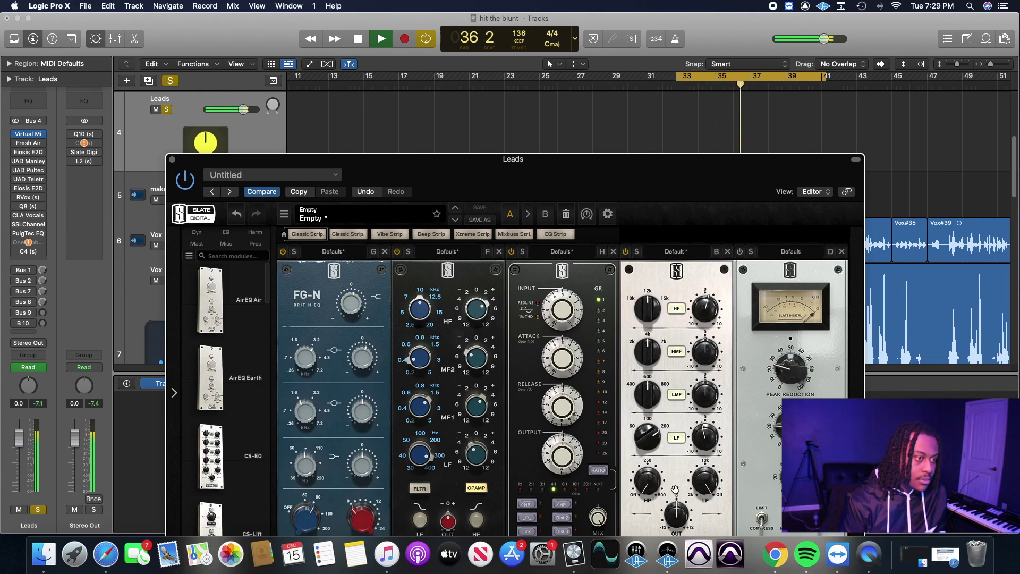
key(space)
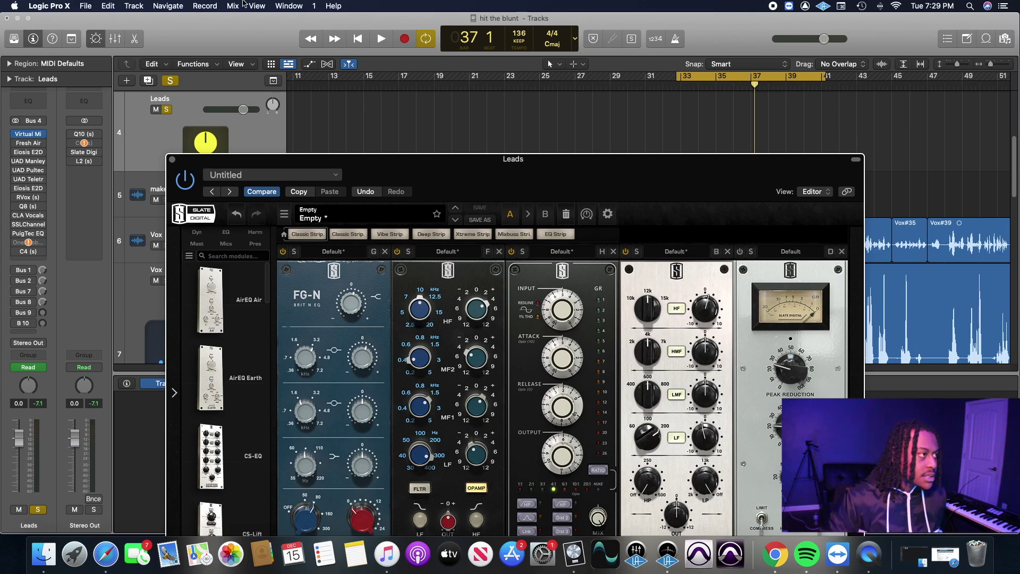
- Unsolo the Leads channel and play the cycled section to judge the Custom Series Equalizer against the beat
click(171, 80)
key(space)
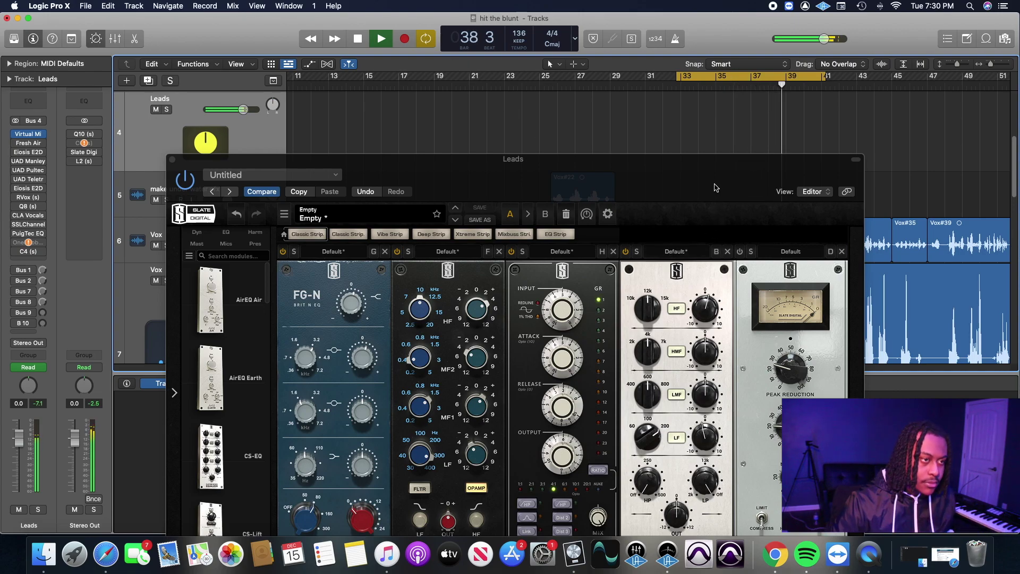
drag(714, 188, 704, 111)
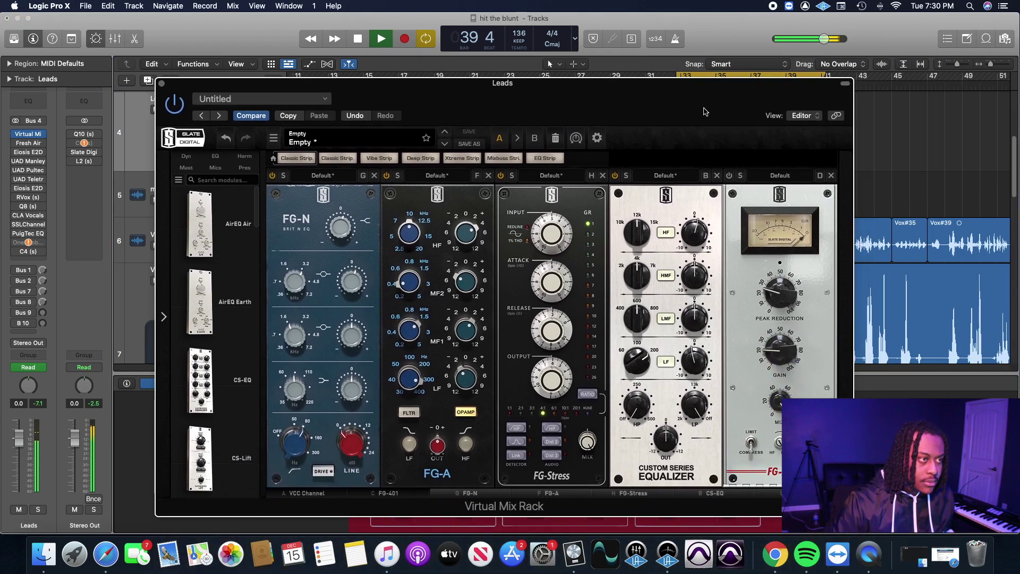
drag(704, 111, 710, 151)
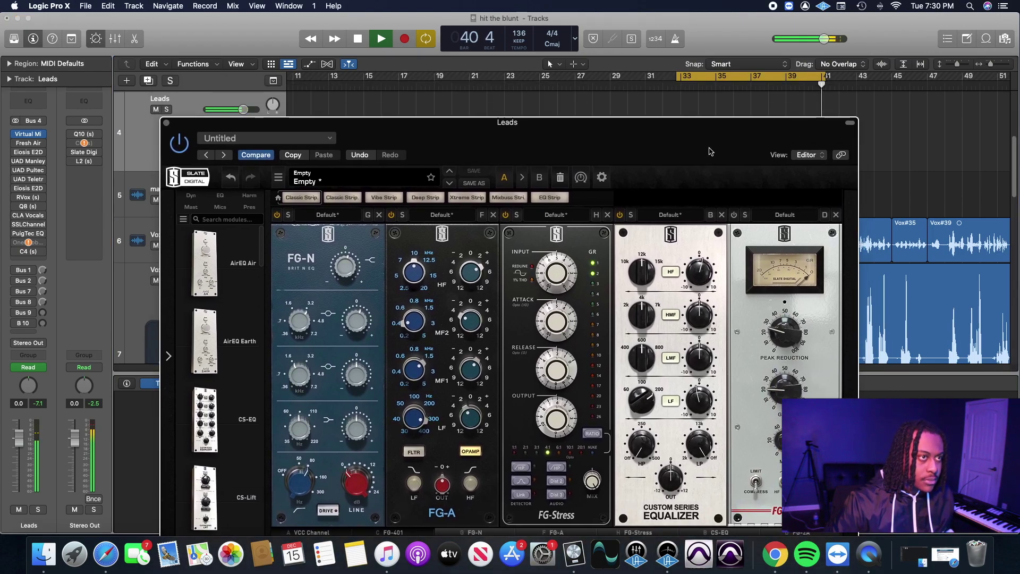
key(space)
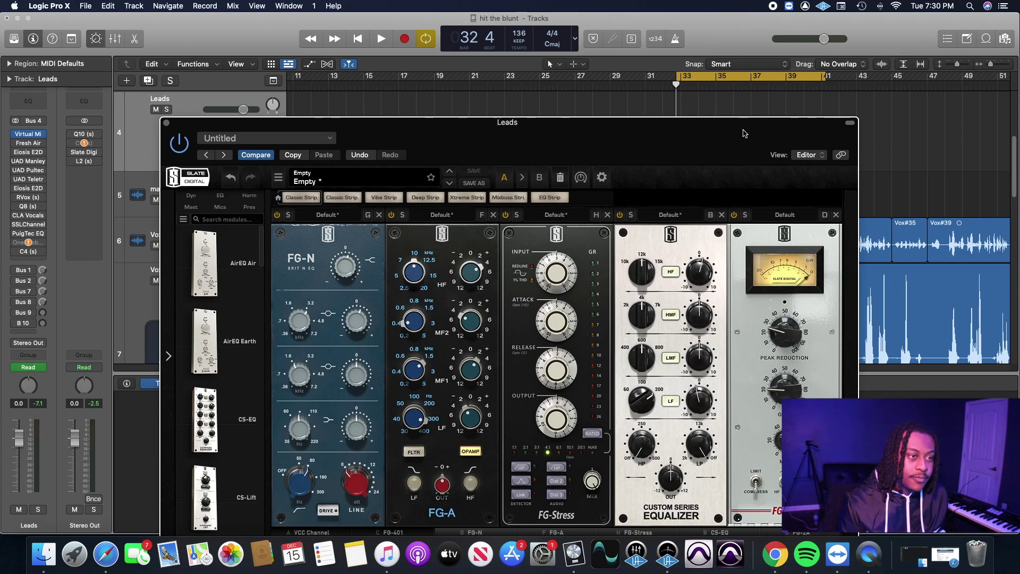
- Try the FG-2A compressor's Limit mode and return it to Compress
drag(744, 133, 722, 86)
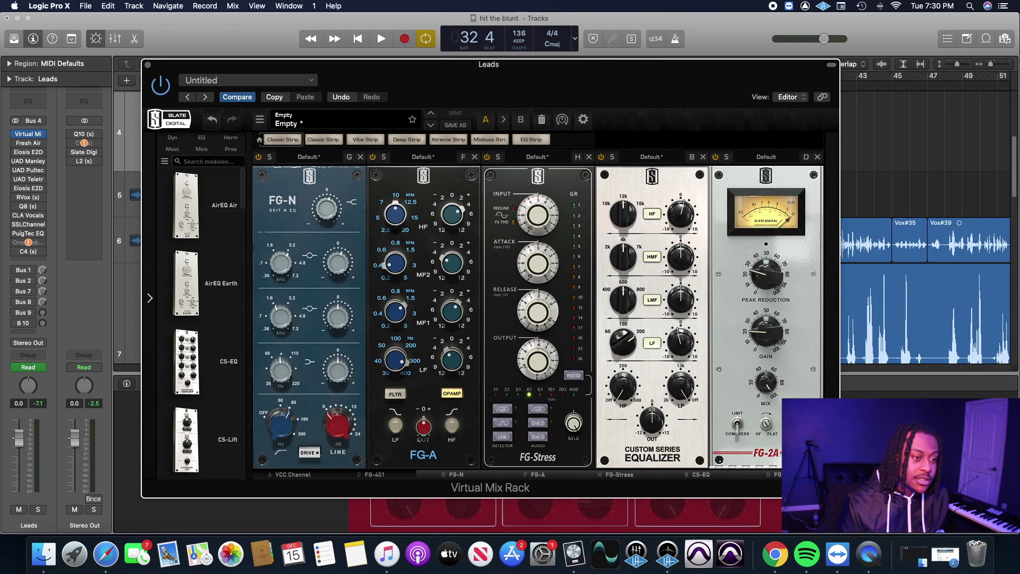
click(737, 424)
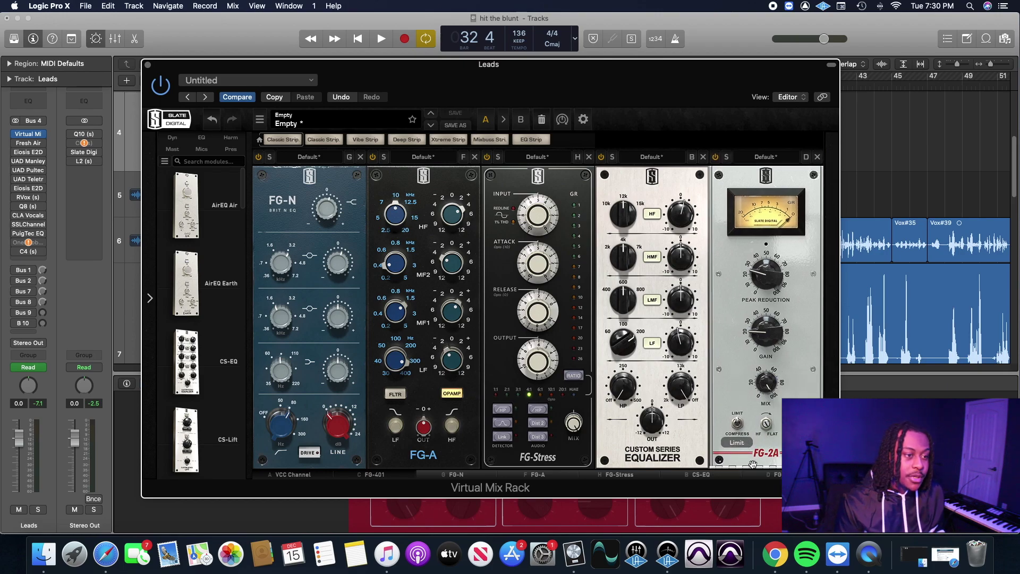
click(740, 435)
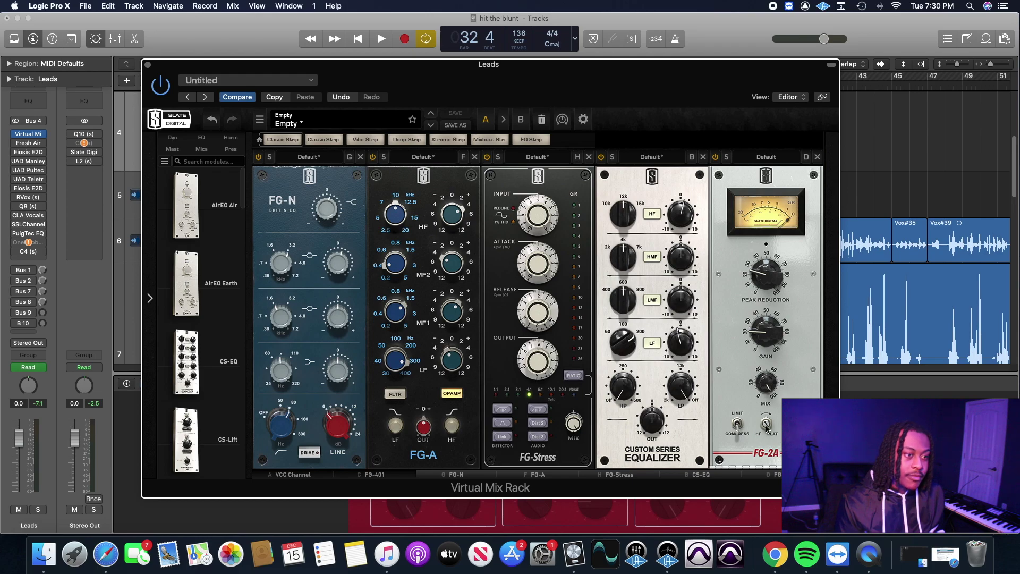
mouse_move(775, 373)
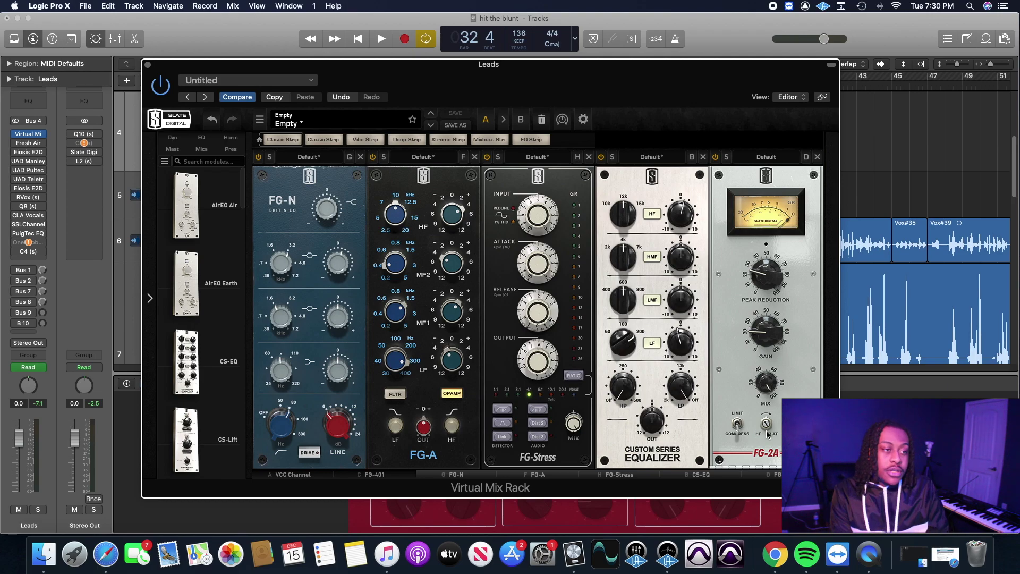
- Solo the Leads channel and raise the FG-2A gain to about 26.8 during playback of the cycled section
drag(623, 83, 659, 174)
click(166, 109)
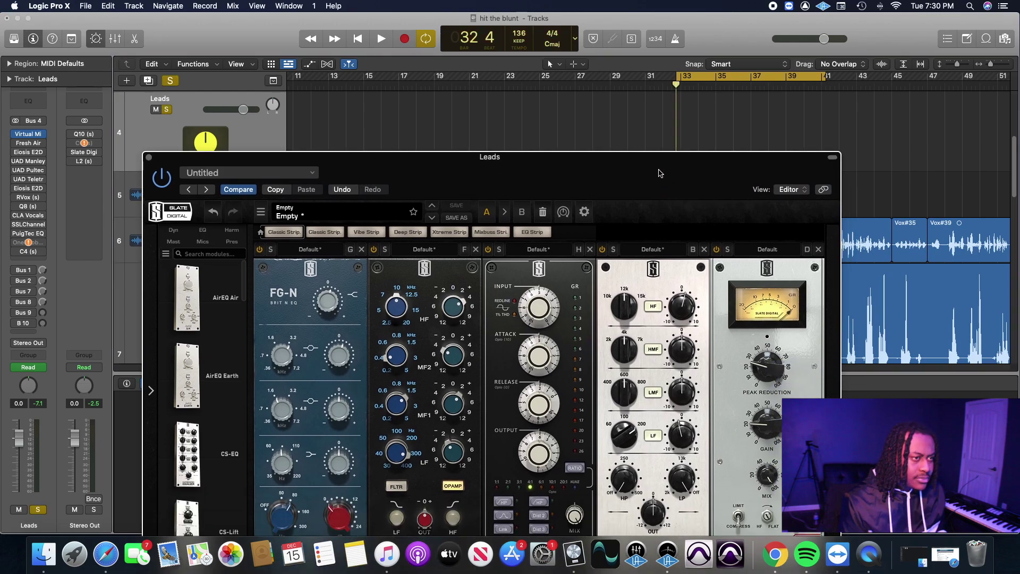
click(167, 109)
key(space)
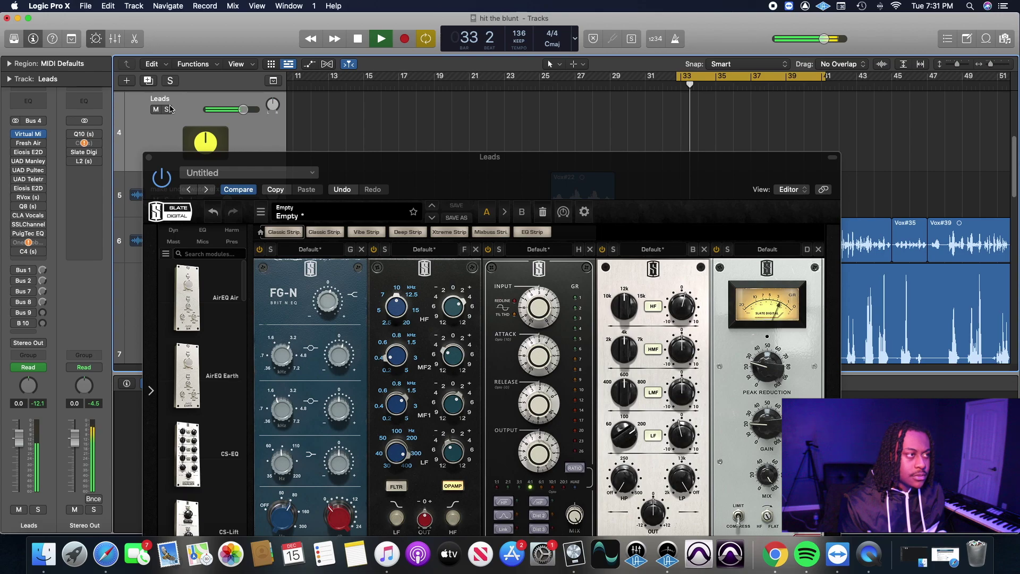
click(168, 109)
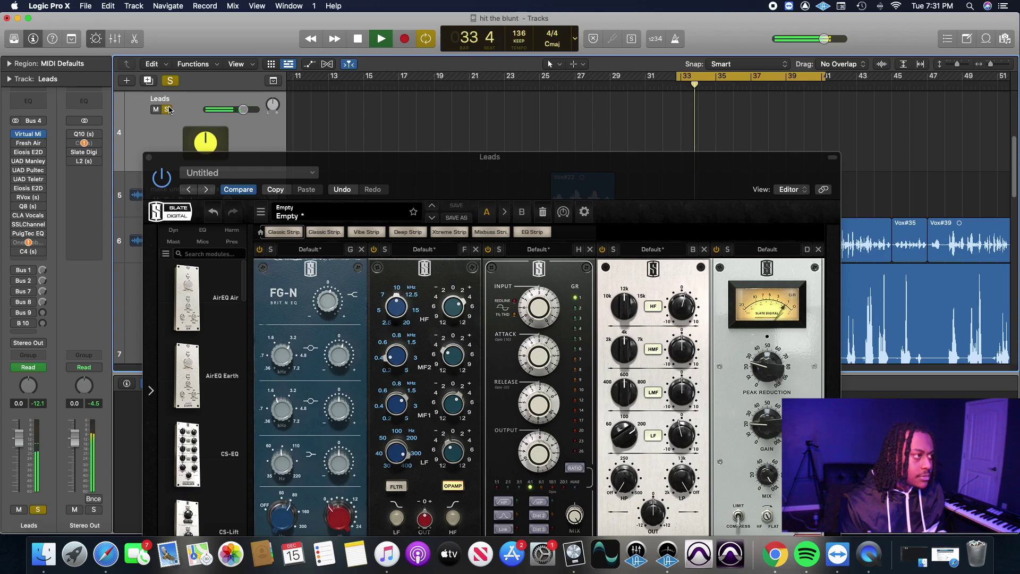
click(763, 424)
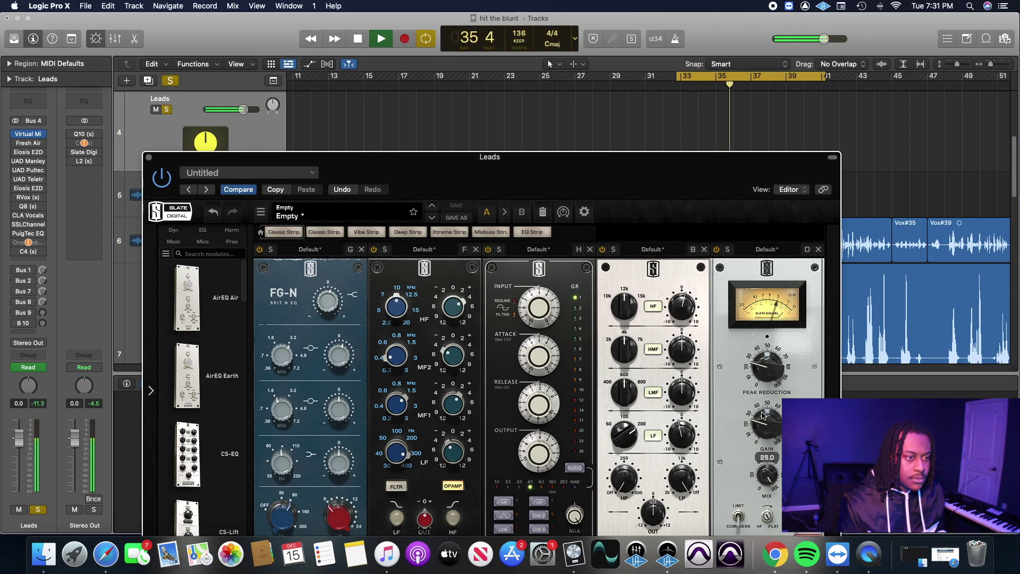
drag(763, 415, 764, 411)
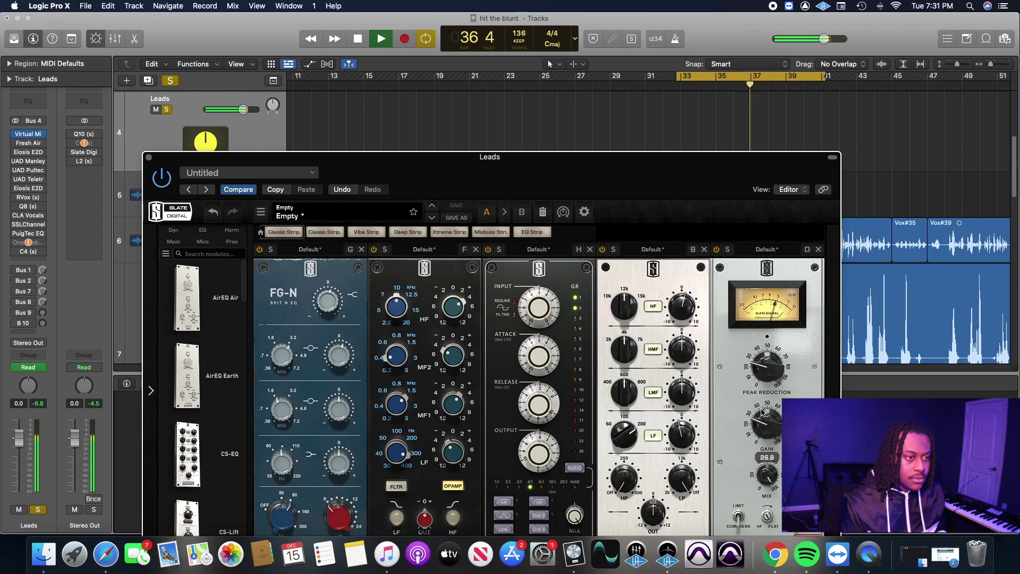
key(space)
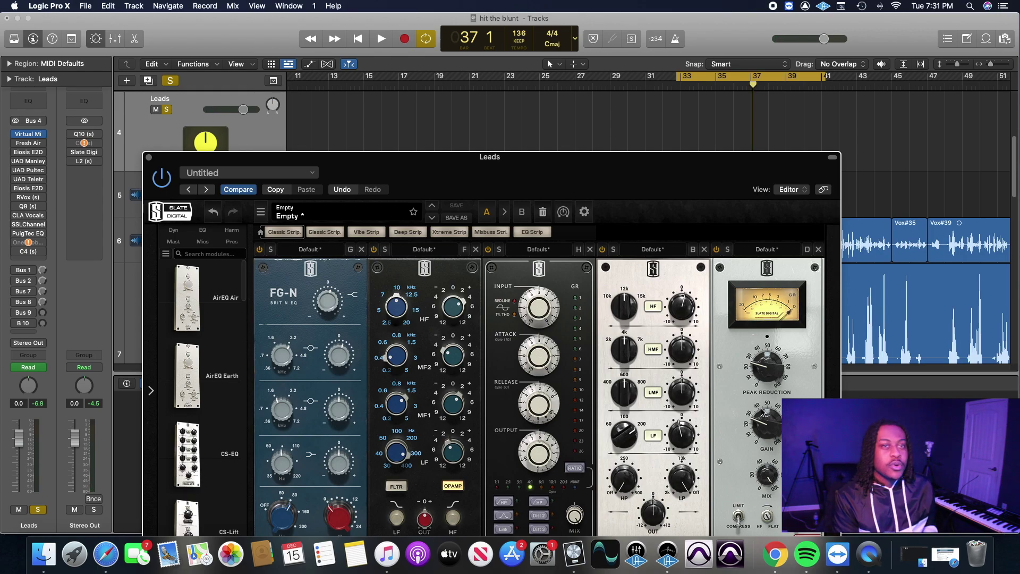
- Play the full mix with Leads unsoloed and set the FG-2A peak reduction to about 24.9 and gain to about 29.2
key(space)
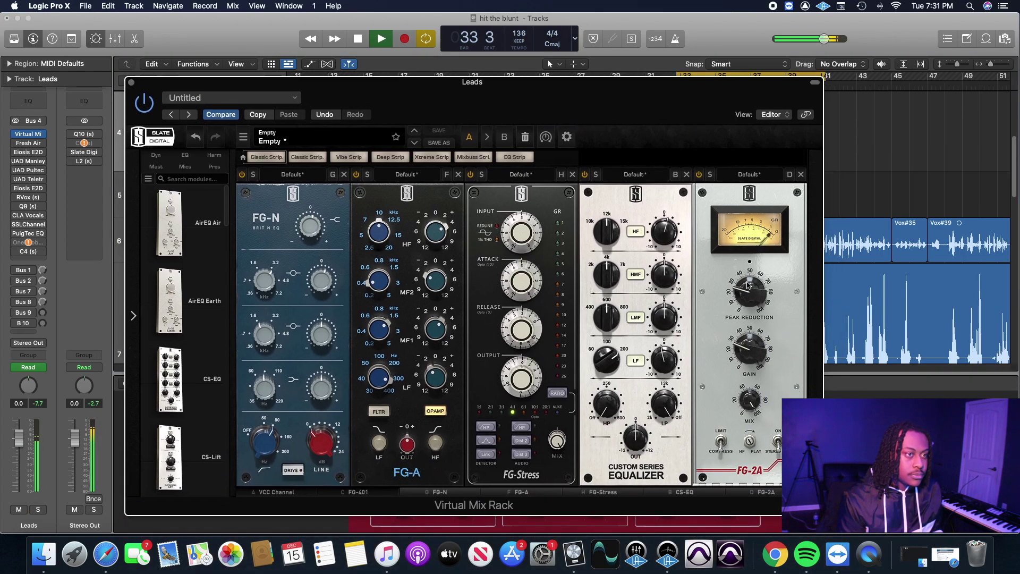
mouse_move(745, 291)
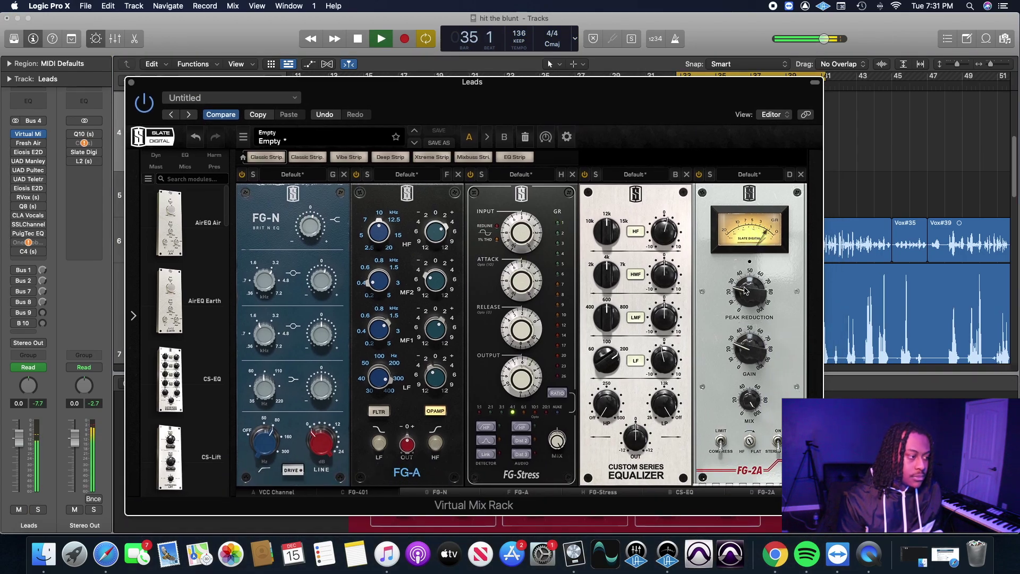
drag(745, 291, 745, 289)
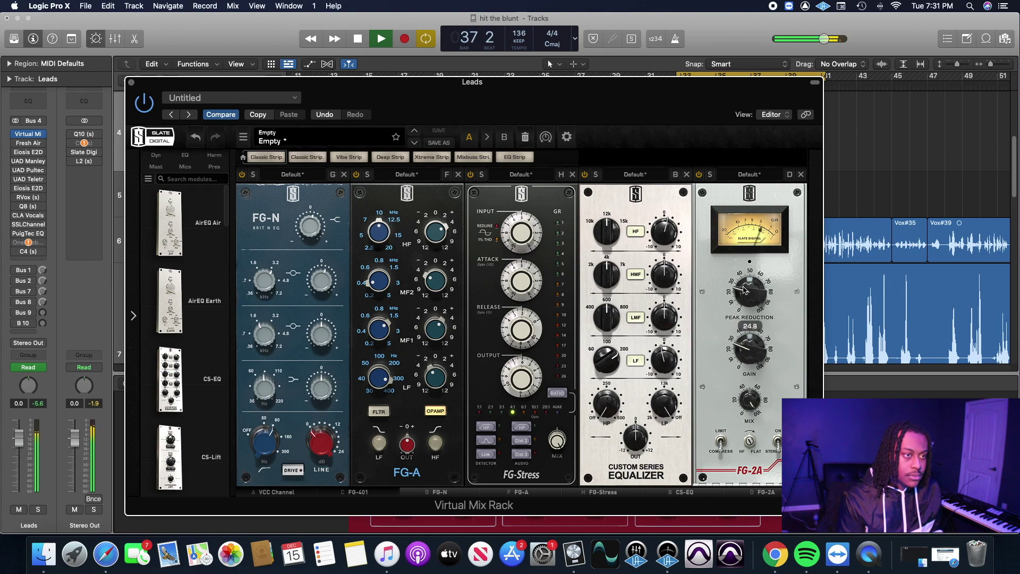
drag(735, 345, 742, 348)
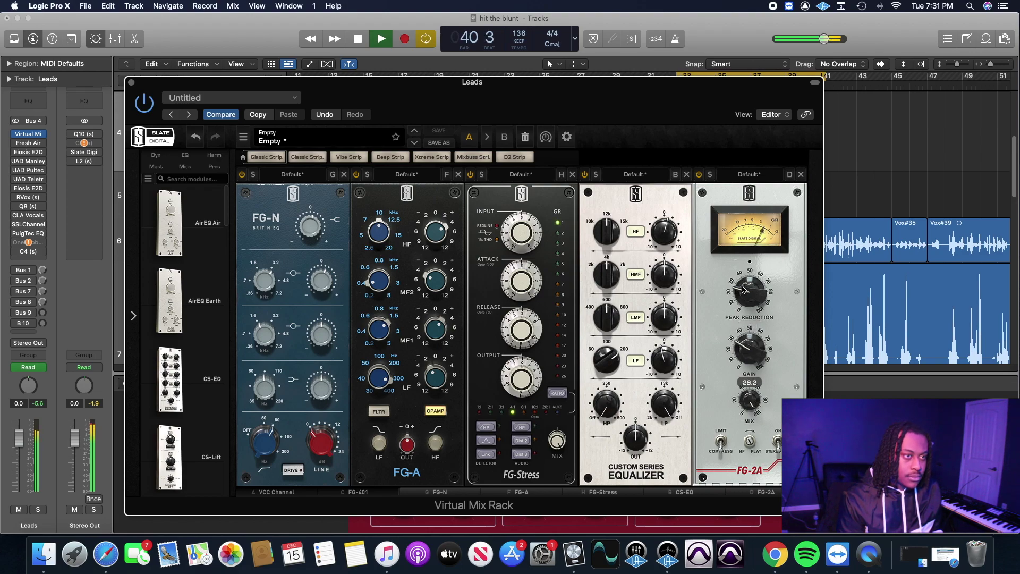
key(space)
key(space)
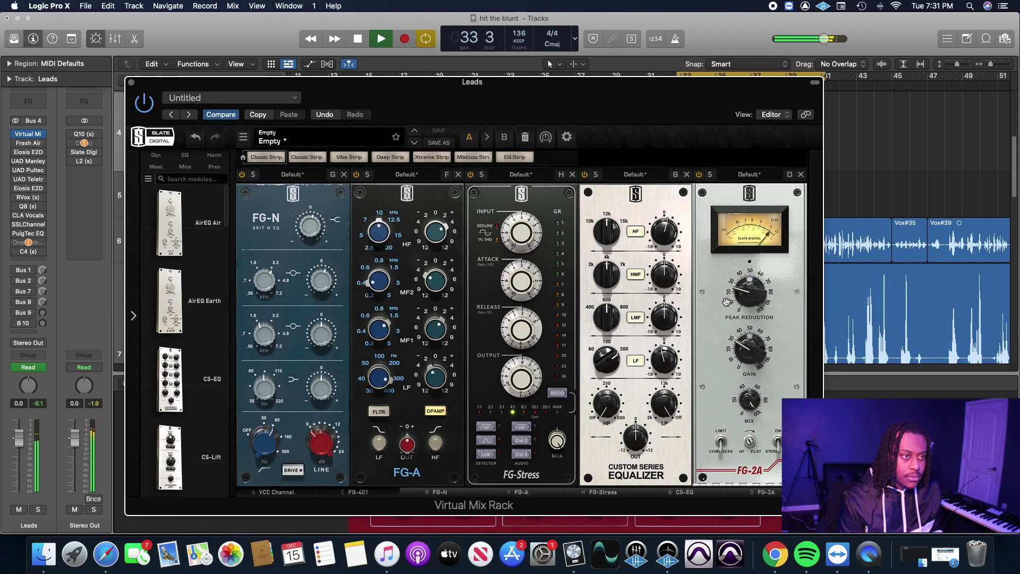
mouse_move(743, 325)
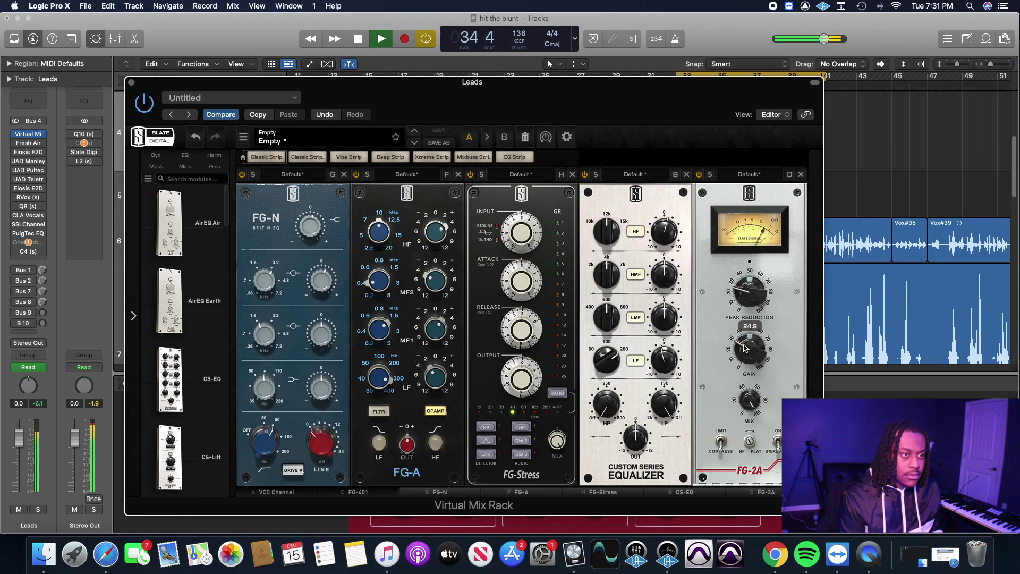
- Solo the Leads channel and set the FG-2A peak reduction to about 26.8 while auditioning the cycled section
mouse_move(746, 348)
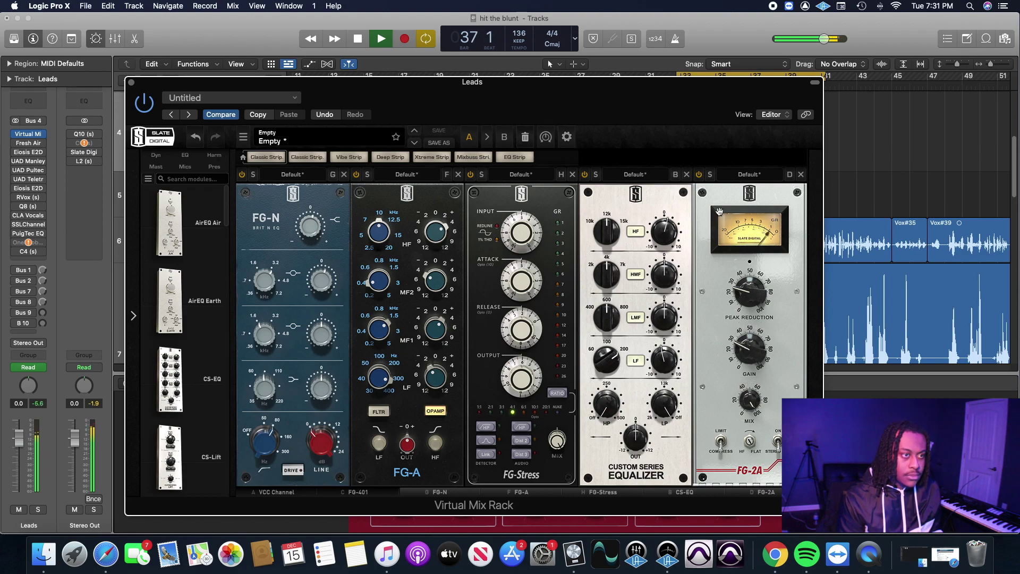
drag(620, 118, 680, 88)
key(s)
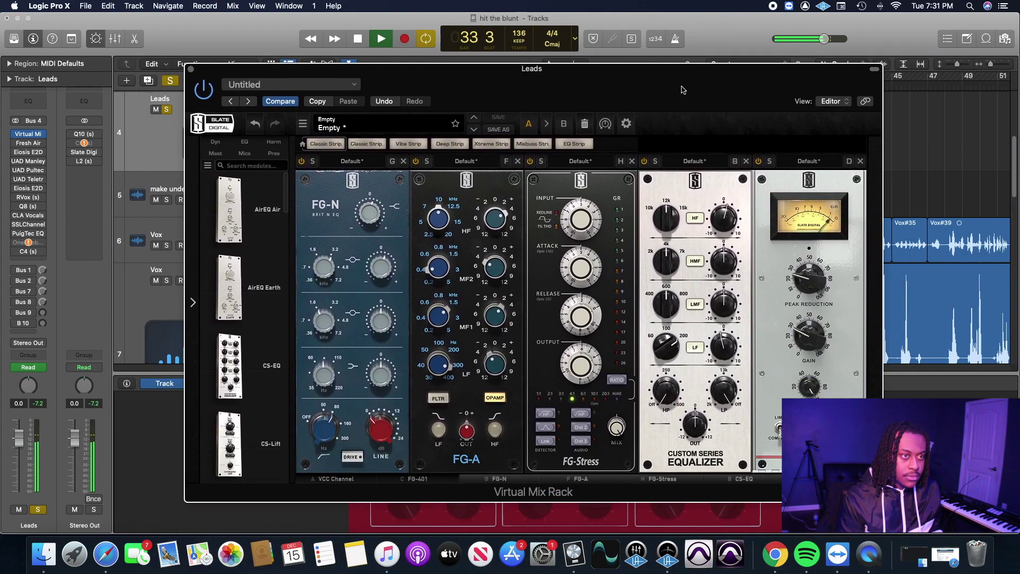
drag(682, 90, 664, 86)
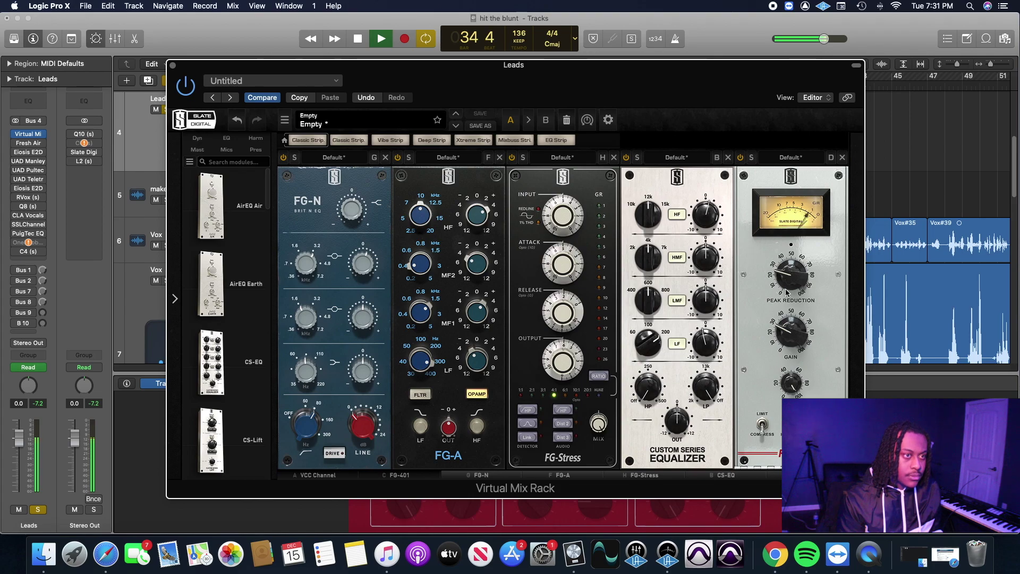
mouse_move(787, 282)
drag(786, 281, 787, 274)
key(space)
drag(787, 273, 786, 271)
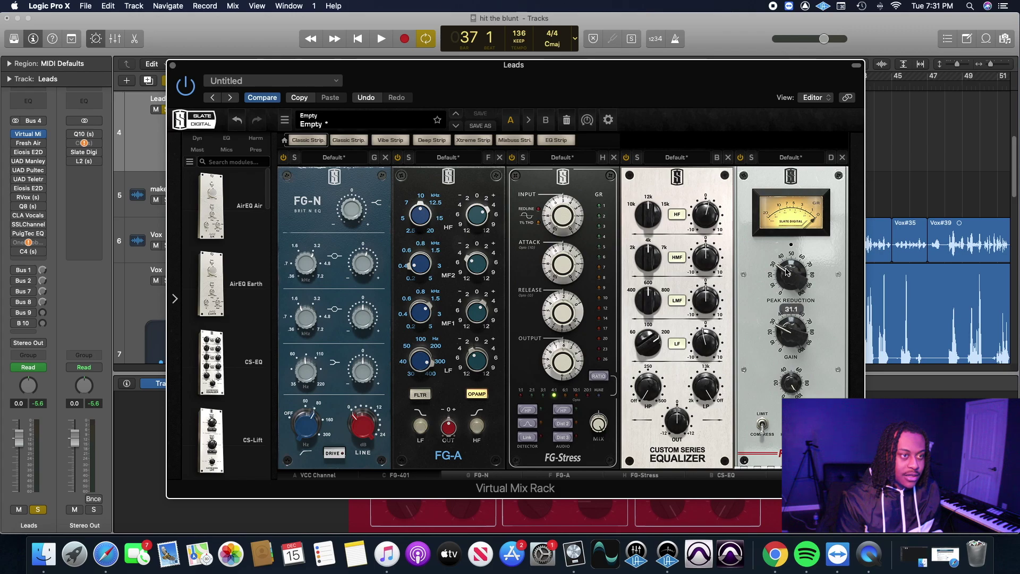
drag(787, 272, 790, 282)
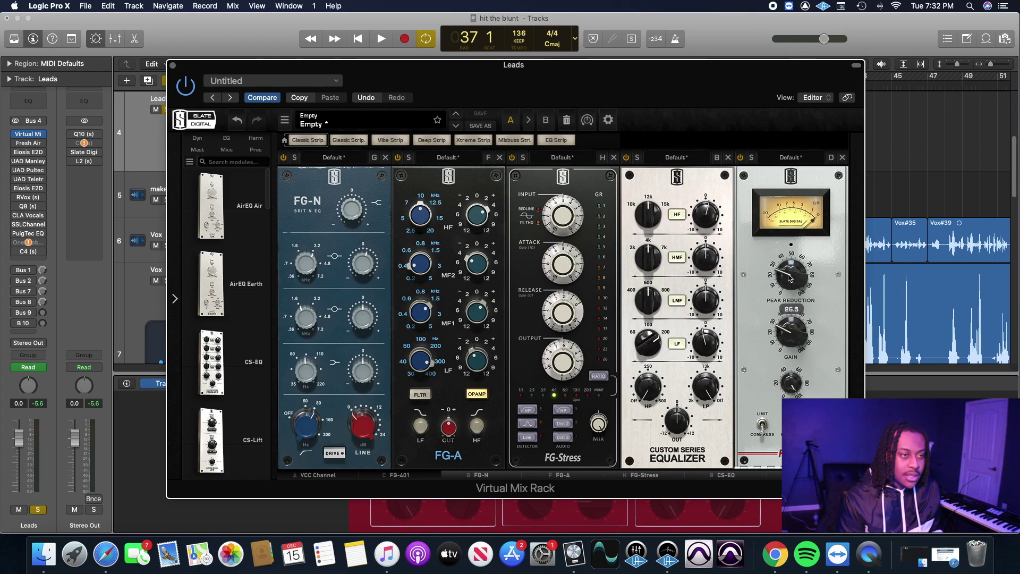
key(space)
drag(789, 280, 789, 275)
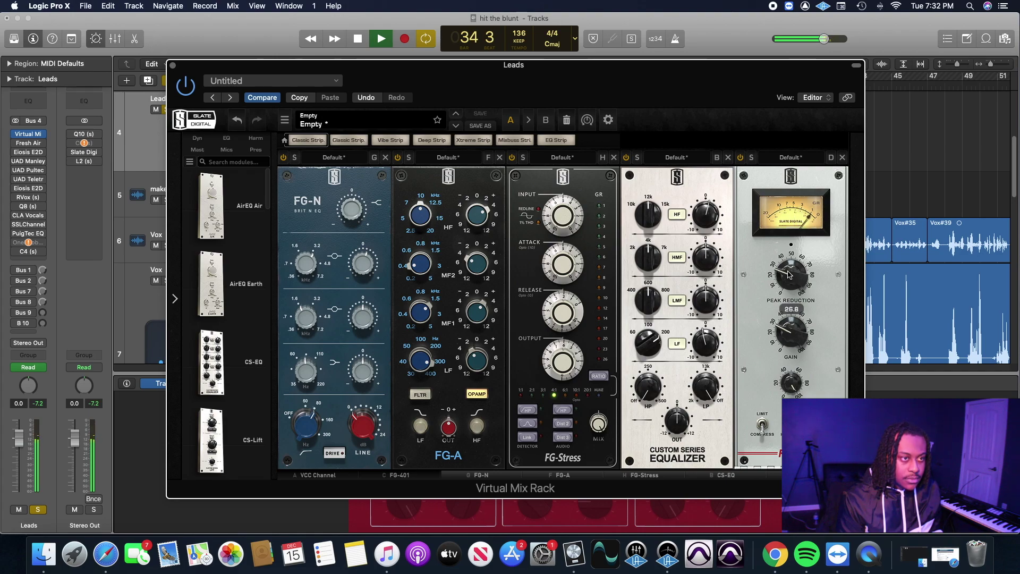
- Unsolo the Leads channel and set the FG-2A peak reduction to about 23.1 against the beat
drag(195, 65, 170, 129)
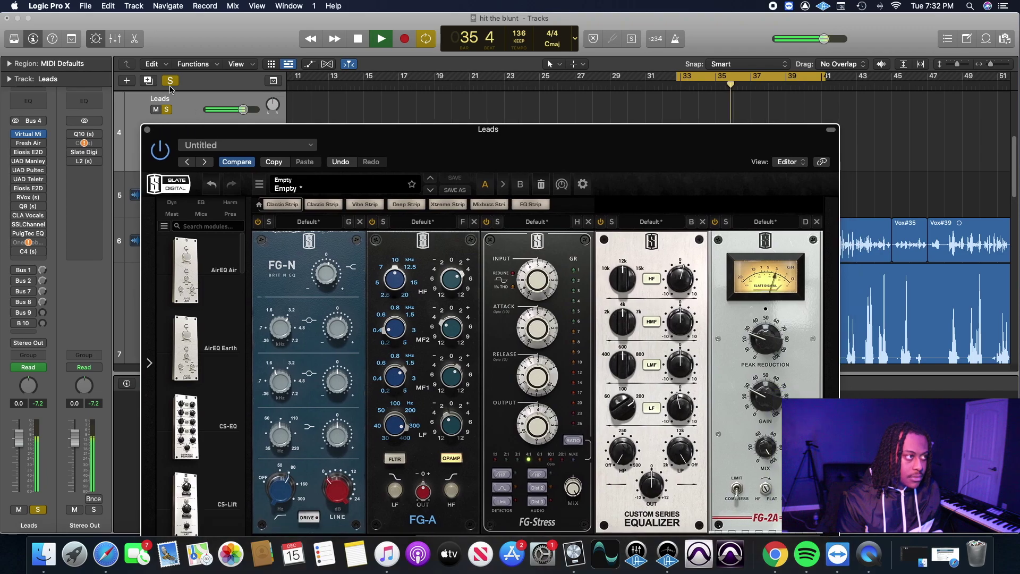
drag(694, 165, 687, 115)
mouse_move(751, 289)
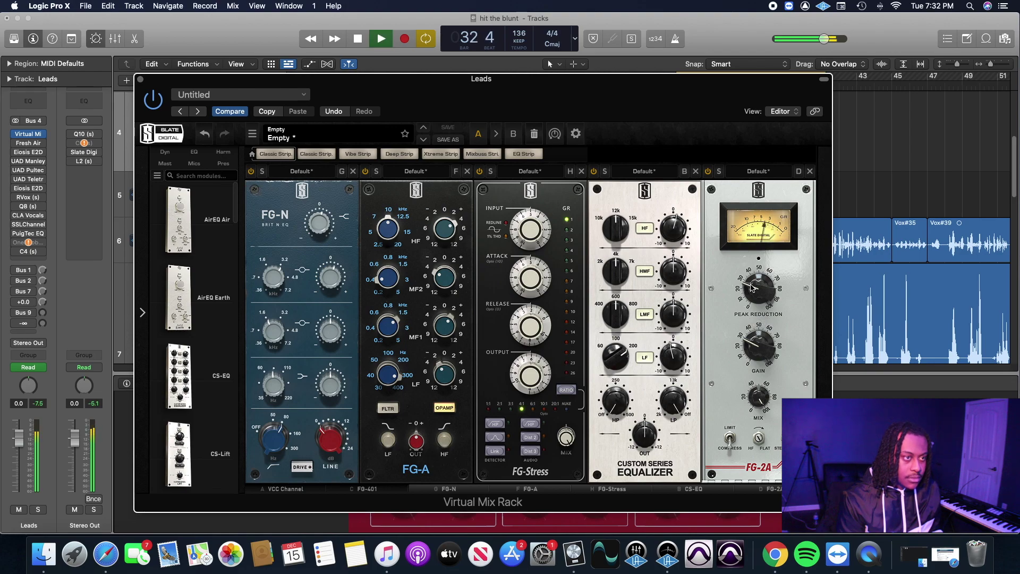
drag(751, 289, 751, 294)
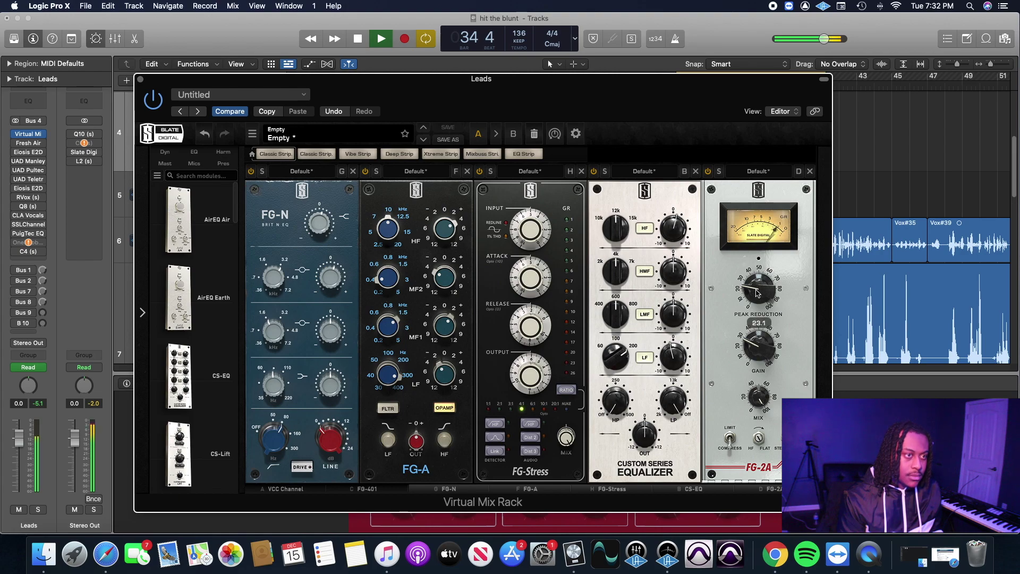
scroll(757, 291, up, 1)
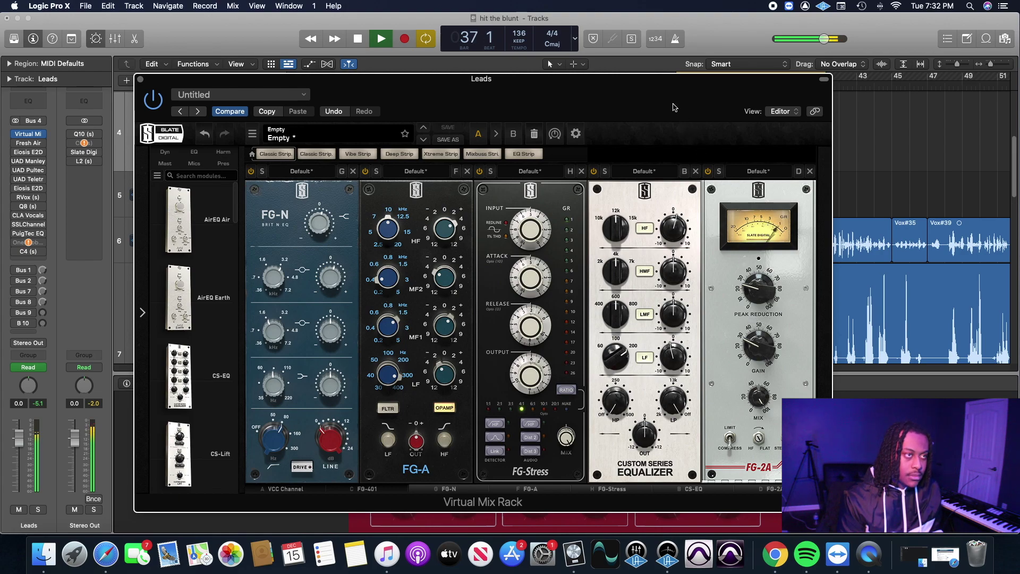
- Restart playback of the cycled section and audition the Leads channel soloed to check the compression
key(space)
key(space)
drag(144, 79, 378, 72)
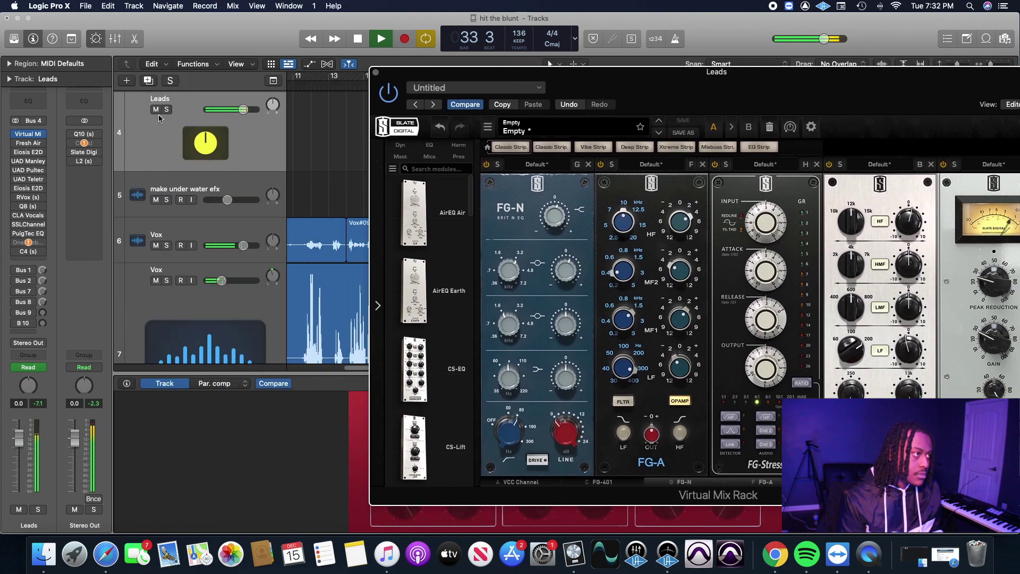
click(167, 110)
drag(864, 72, 675, 54)
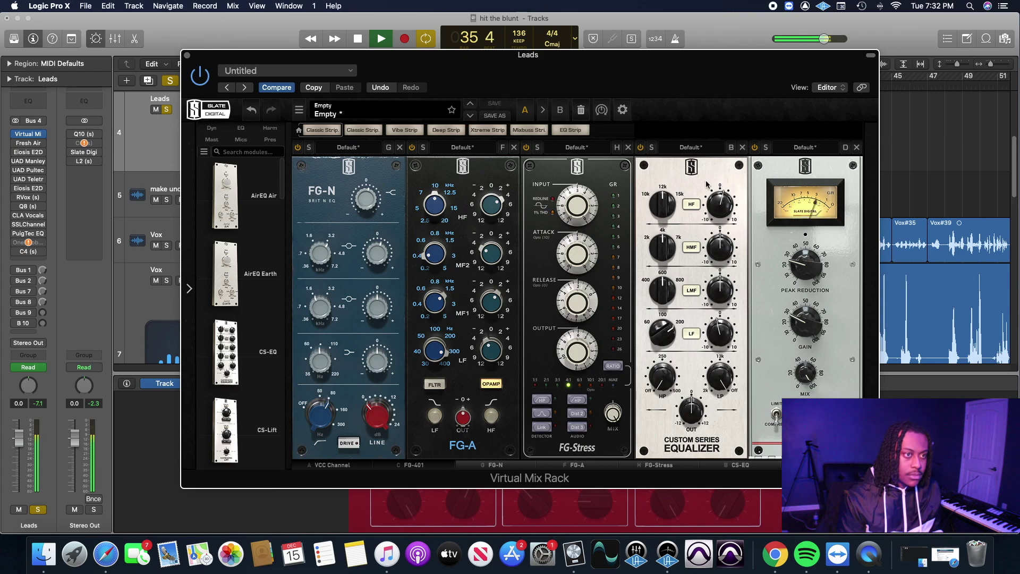
key(space)
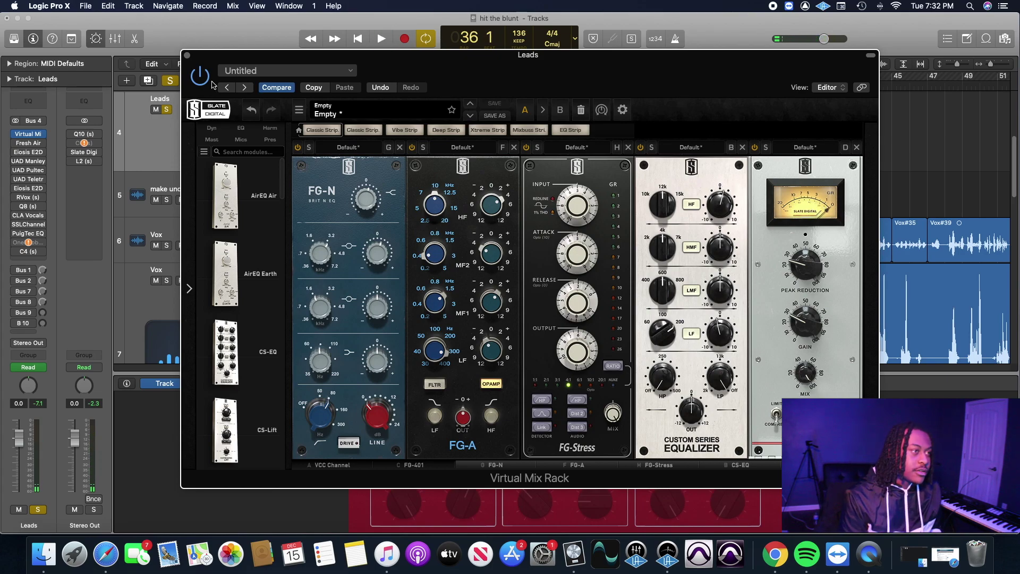
- Unsolo the Leads channel and compare Virtual Mix Rack bypassed and enabled while playing the full mix
click(200, 78)
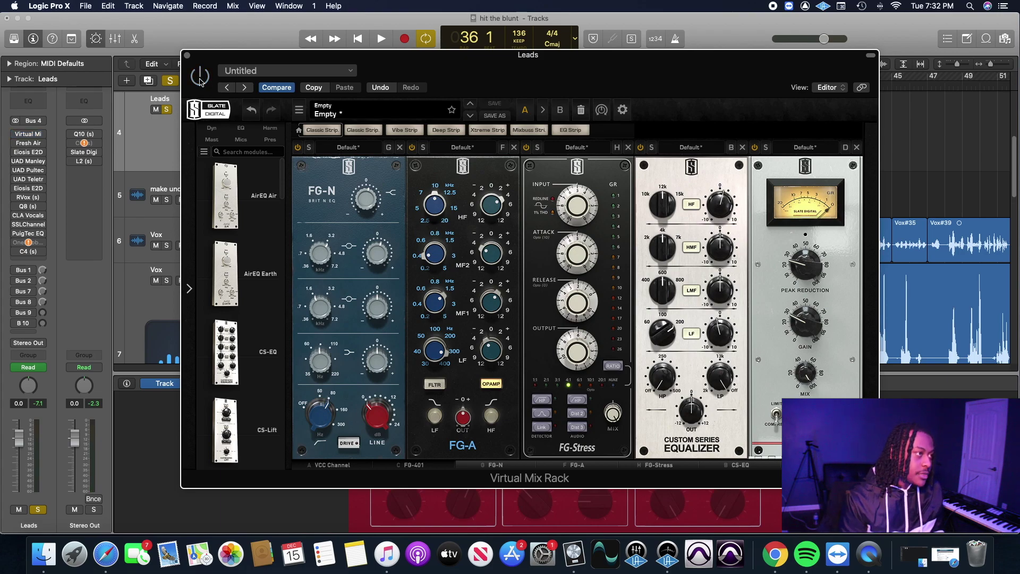
drag(554, 70, 553, 145)
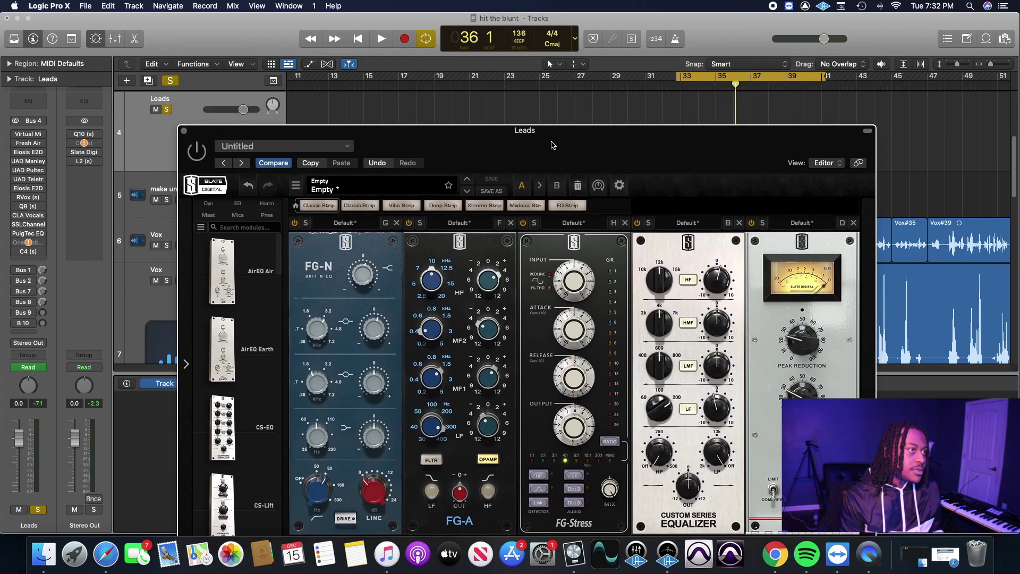
click(166, 110)
key(space)
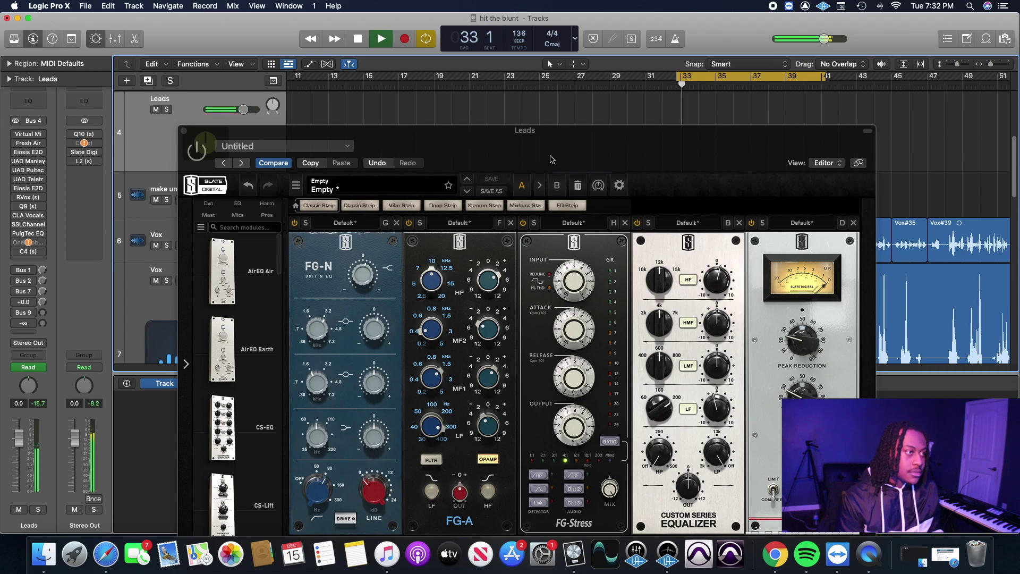
drag(546, 161, 549, 127)
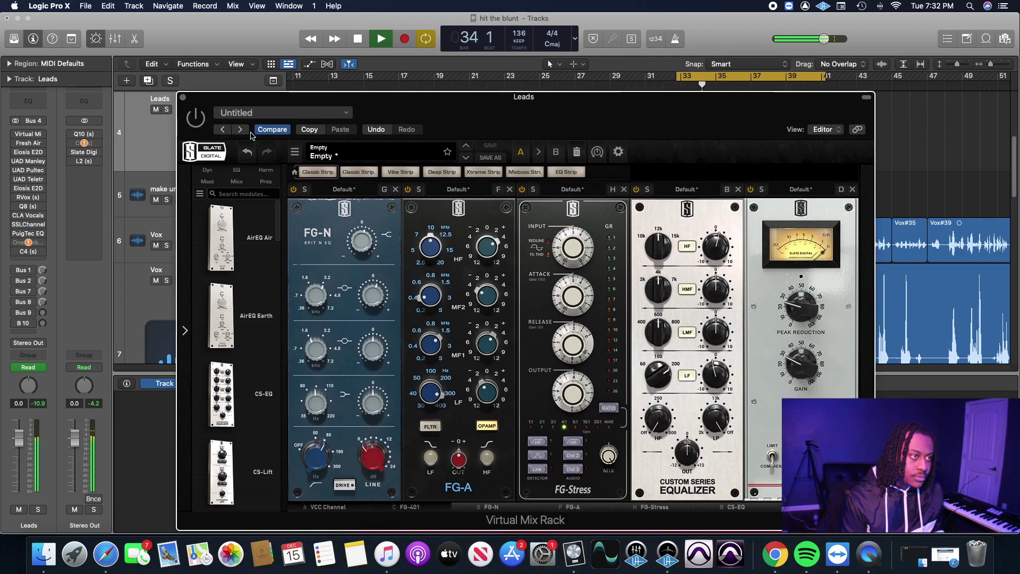
click(195, 118)
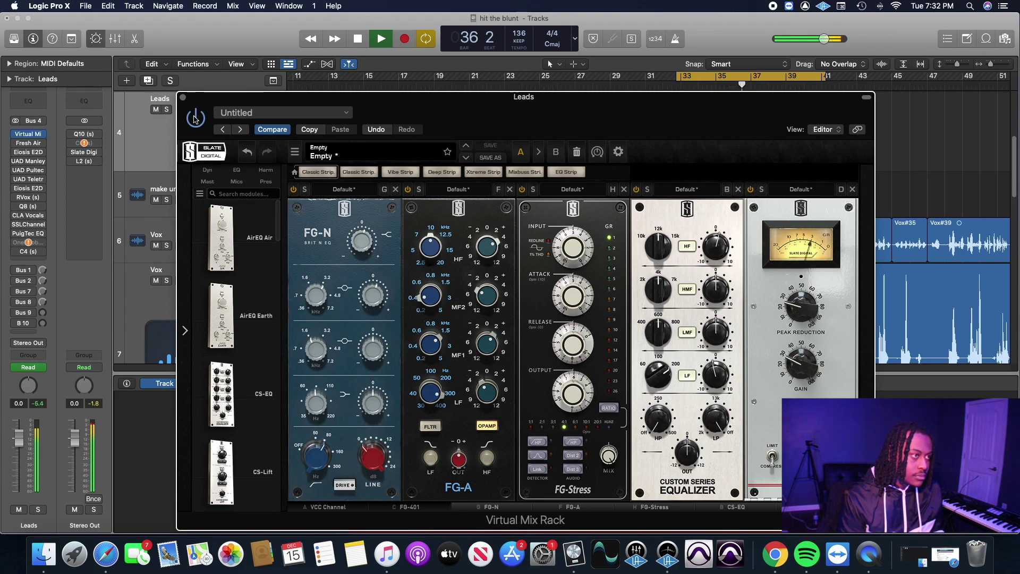
mouse_move(798, 310)
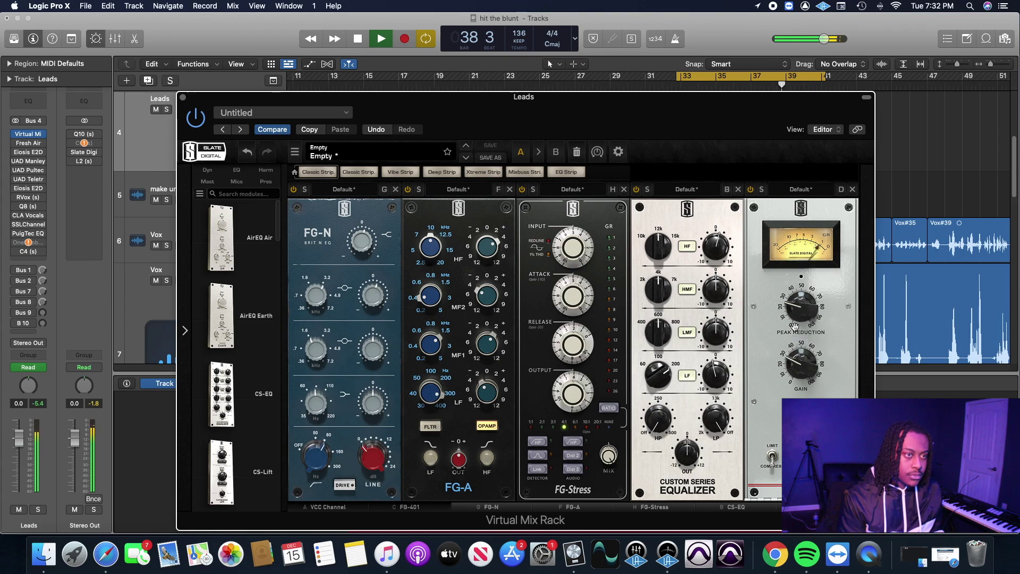
click(196, 118)
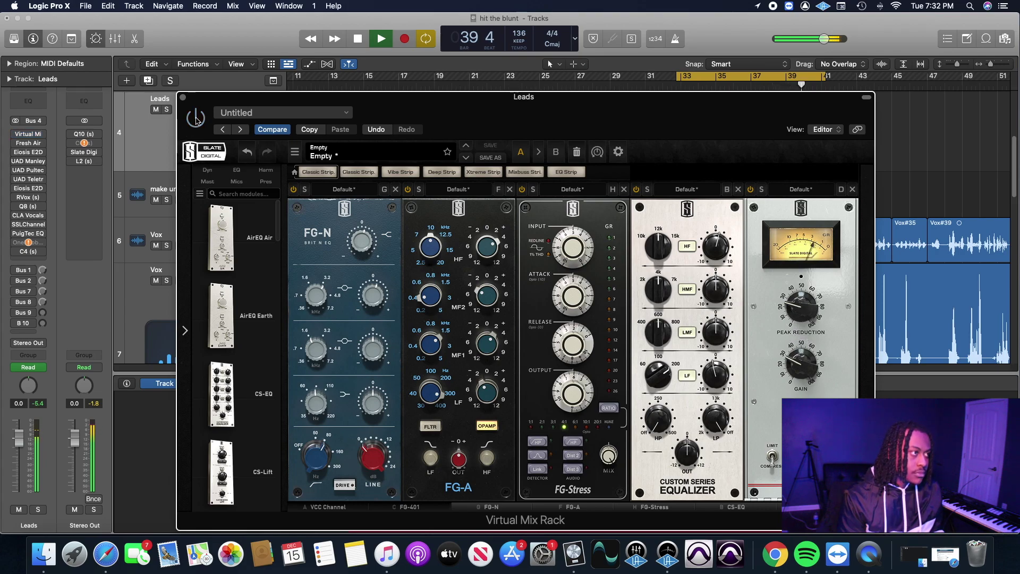
click(196, 118)
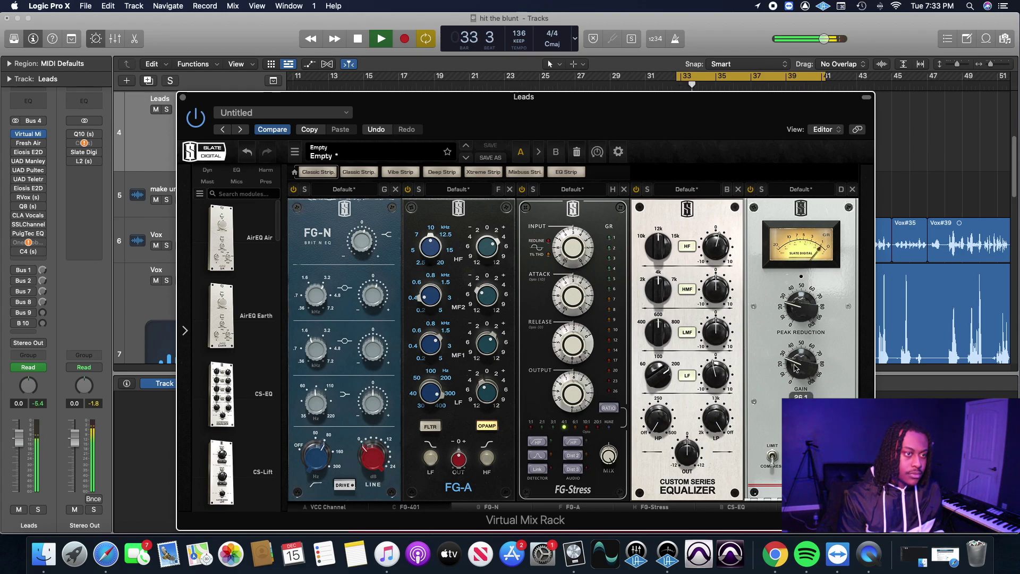
- Set the FG-2A gain to about 25.0, compare the rack bypassed and enabled against the beat, and stop playback
mouse_move(795, 370)
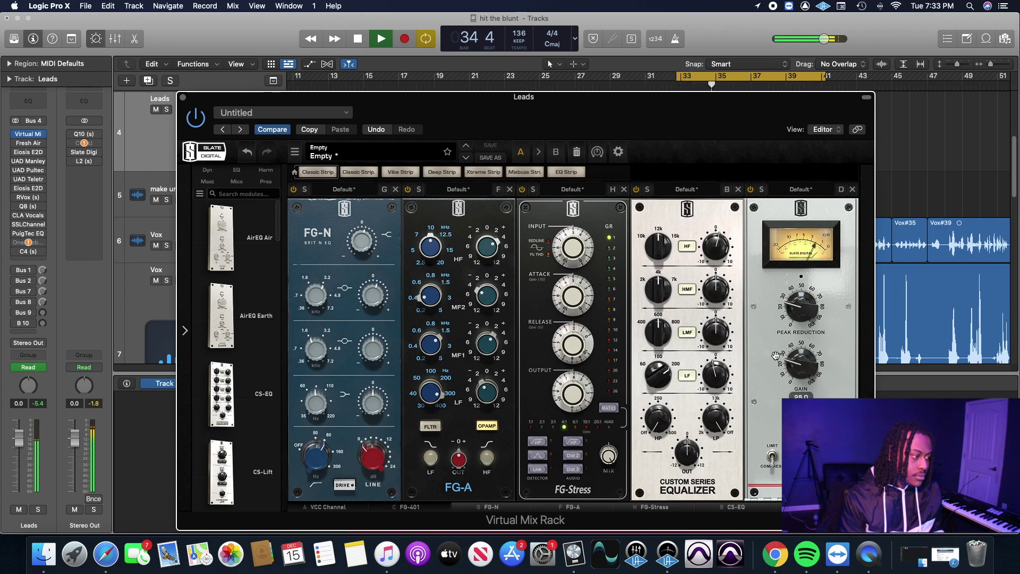
click(195, 119)
click(195, 119)
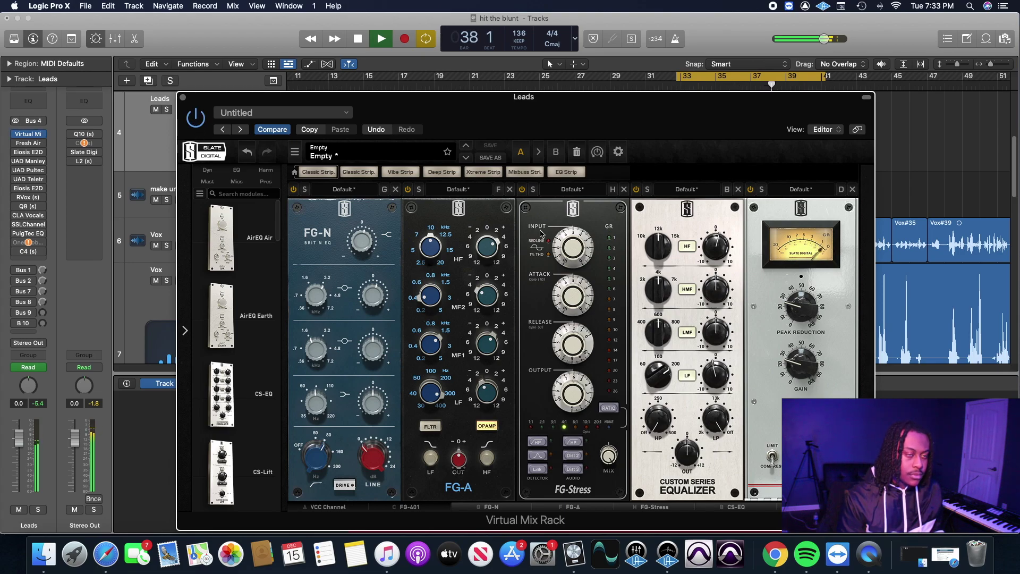
mouse_move(797, 302)
key(space)
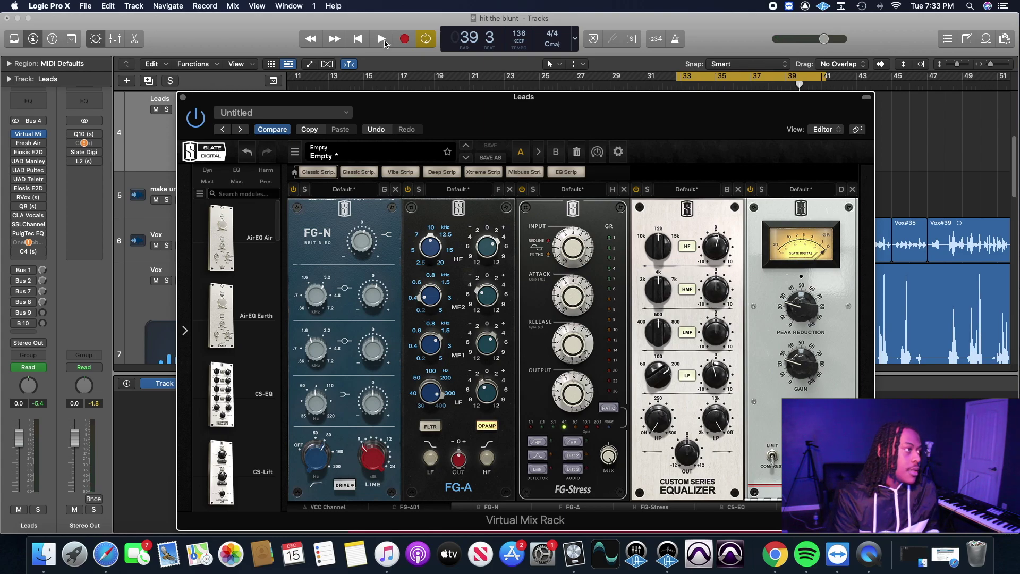
- Close Virtual Mix Rack and open the Fresh Air plug-in on the Leads channel
drag(477, 109, 517, 94)
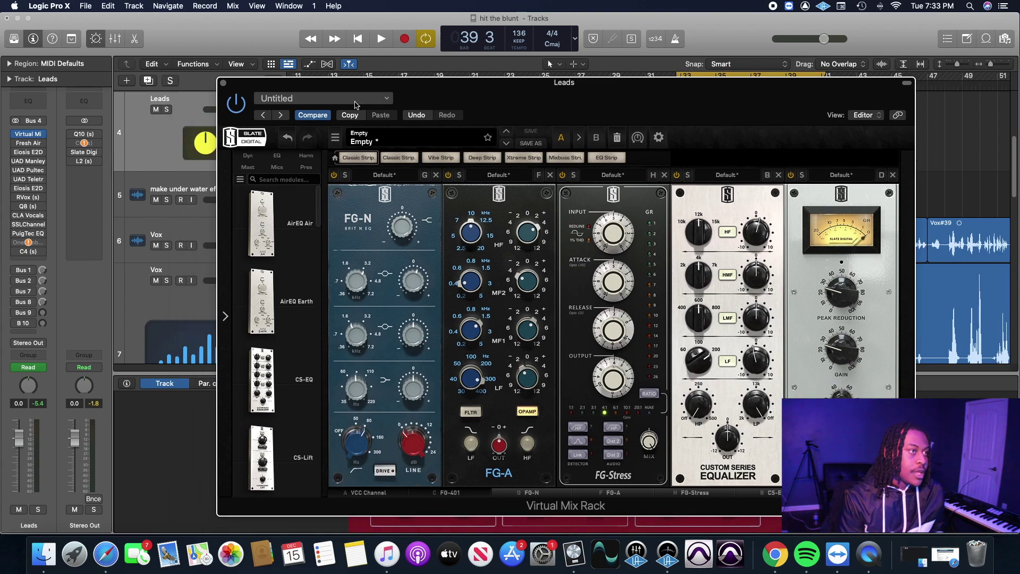
click(224, 84)
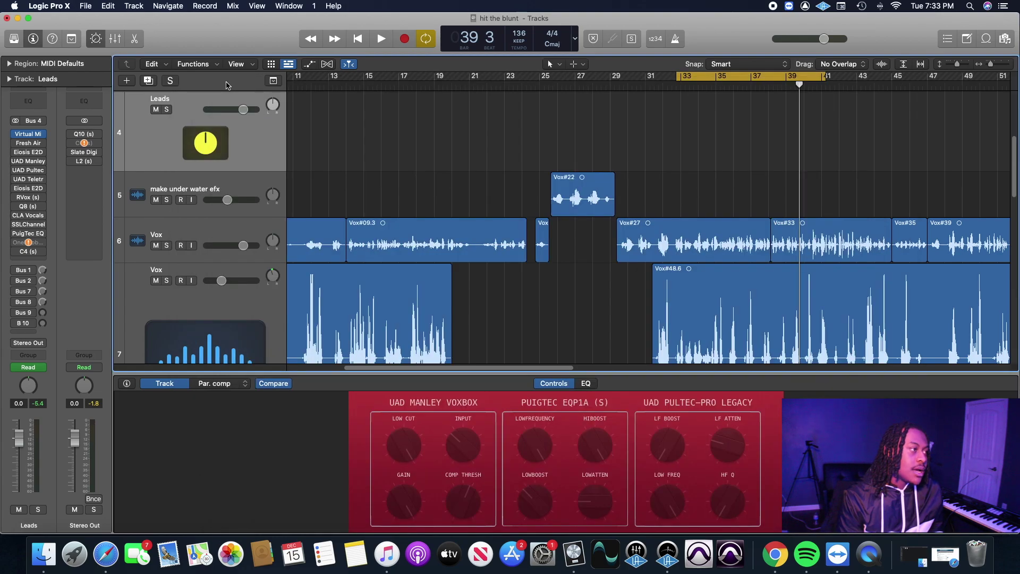
click(28, 143)
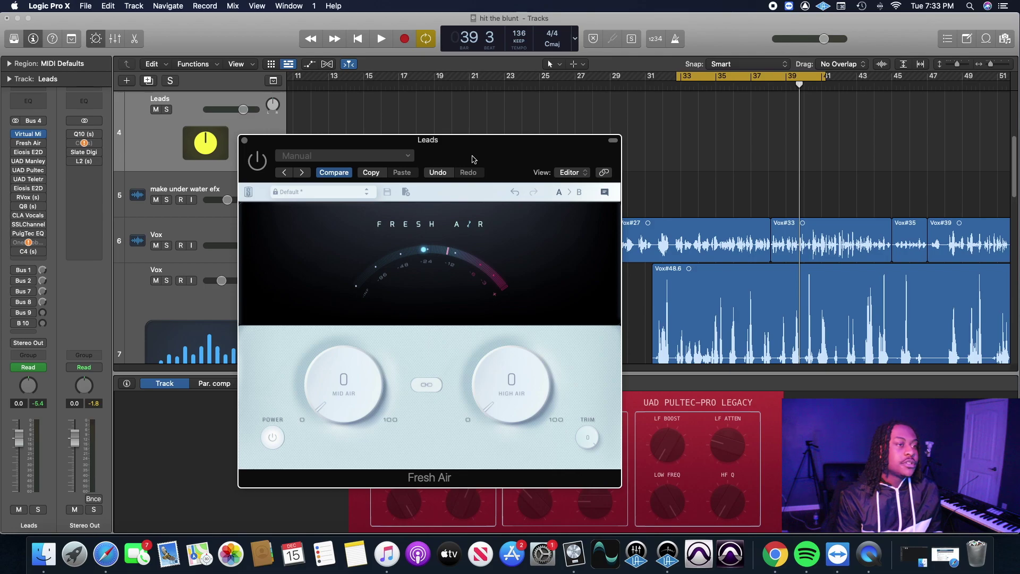
drag(475, 159, 606, 45)
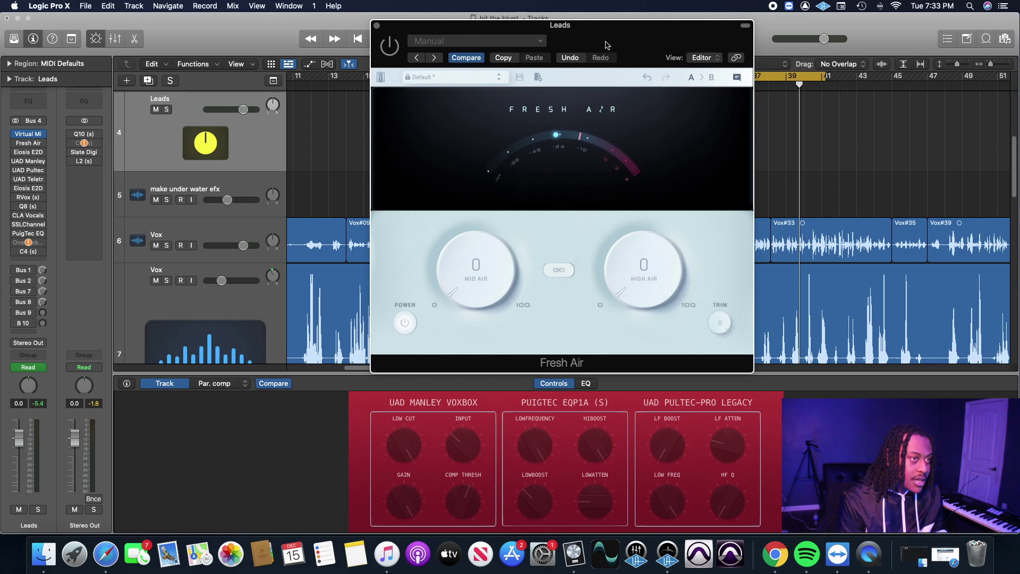
drag(616, 35, 620, 149)
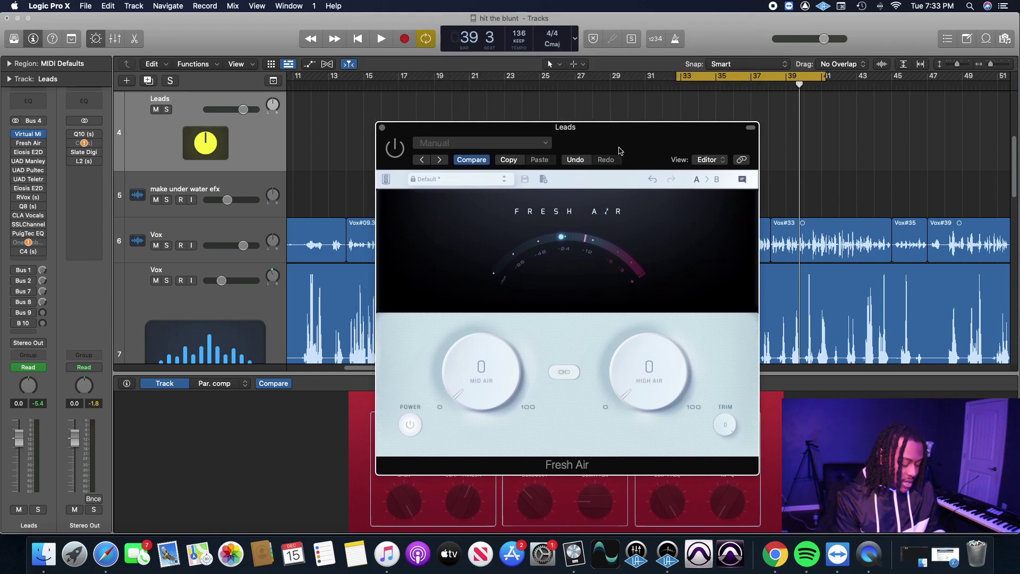
- Enable Fresh Air and raise its High Air amount to 4 while playing the cycled section
key(space)
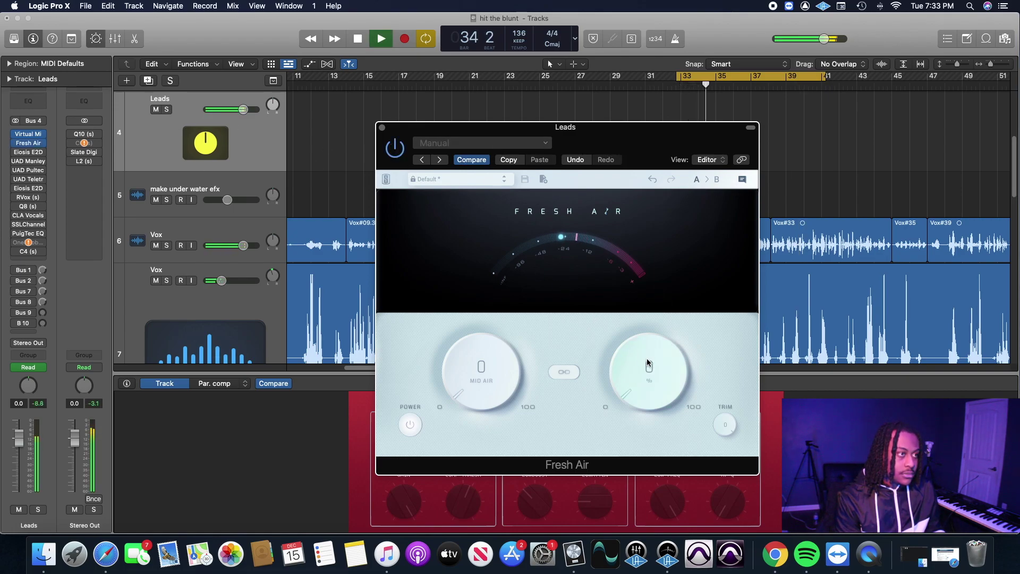
drag(652, 367, 649, 359)
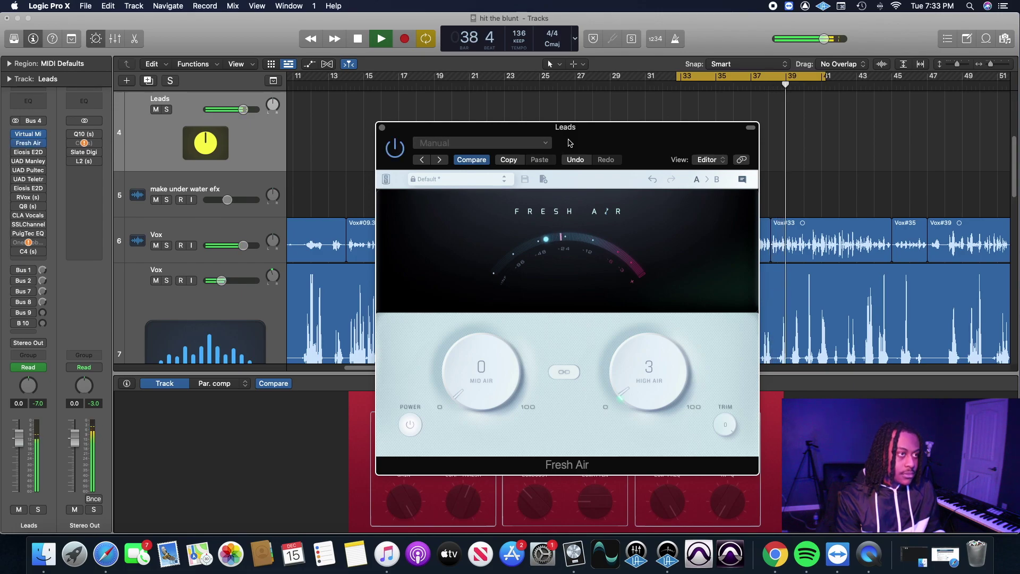
drag(569, 143, 537, 99)
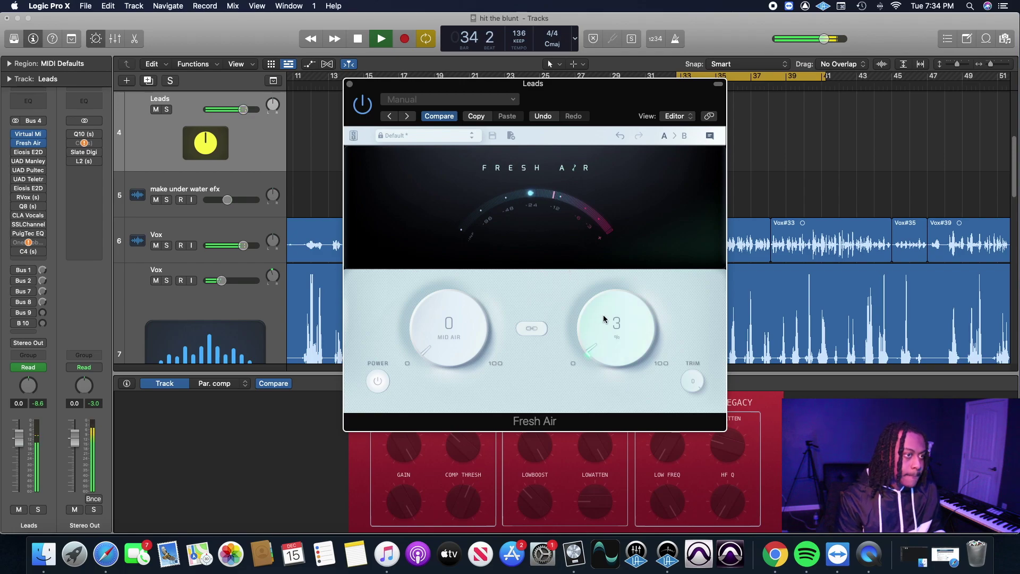
drag(603, 319, 603, 316)
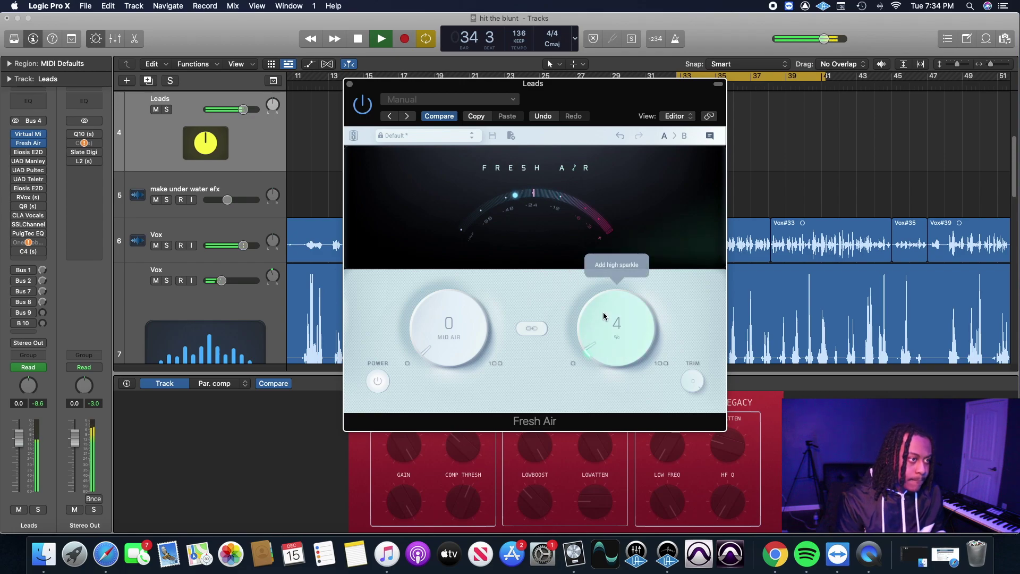
- Check Fresh Air's bypass against the beat, set High Air to 3, and resume playback with it enabled
click(366, 109)
drag(604, 340, 603, 342)
key(space)
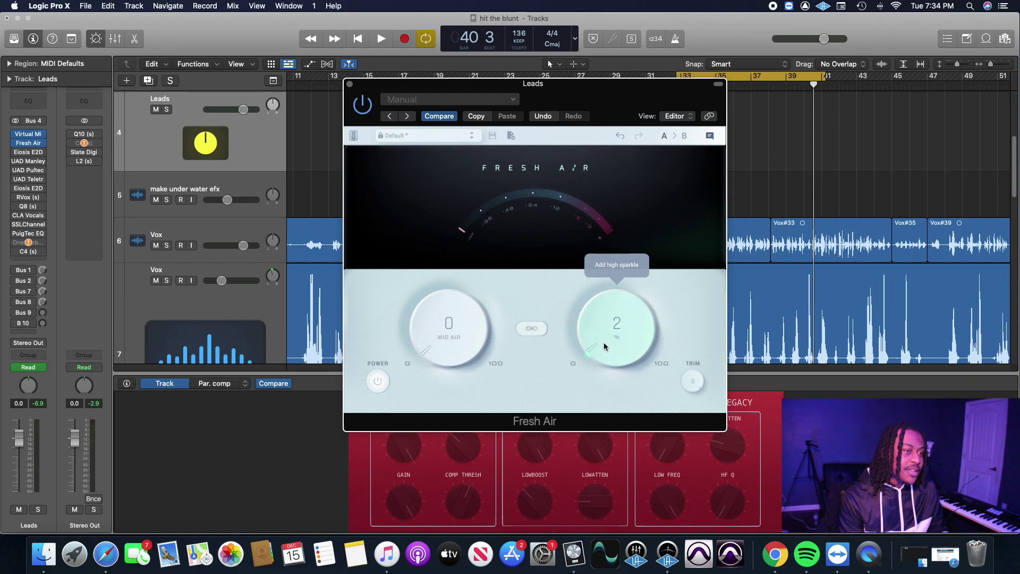
scroll(605, 345, up, 1)
key(space)
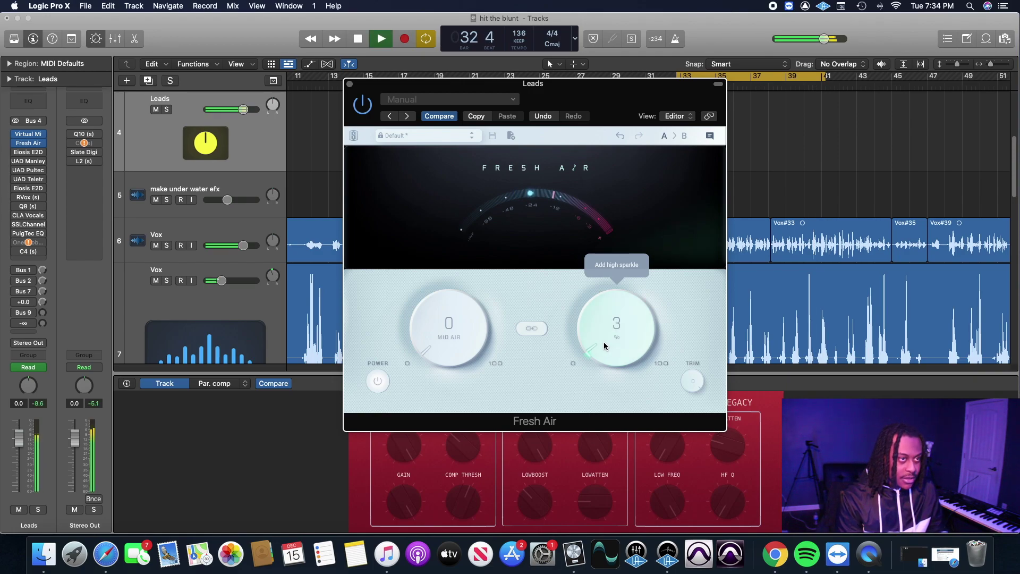
- Reopen Virtual Mix Rack on the Leads channel, fine-tune the FG-2A's peak reduction while playing the cycled section, and stop playback
mouse_move(17, 136)
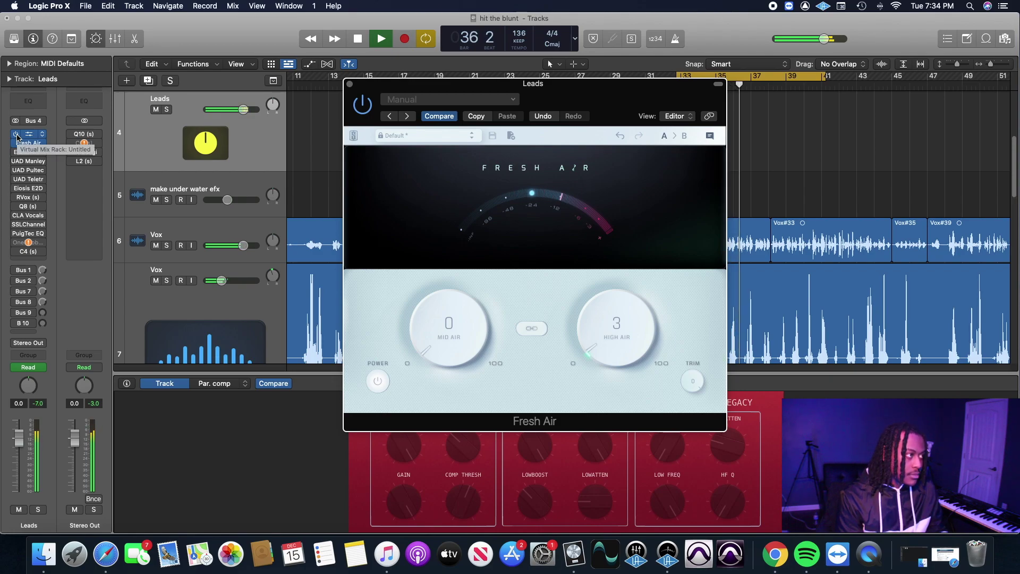
key(space)
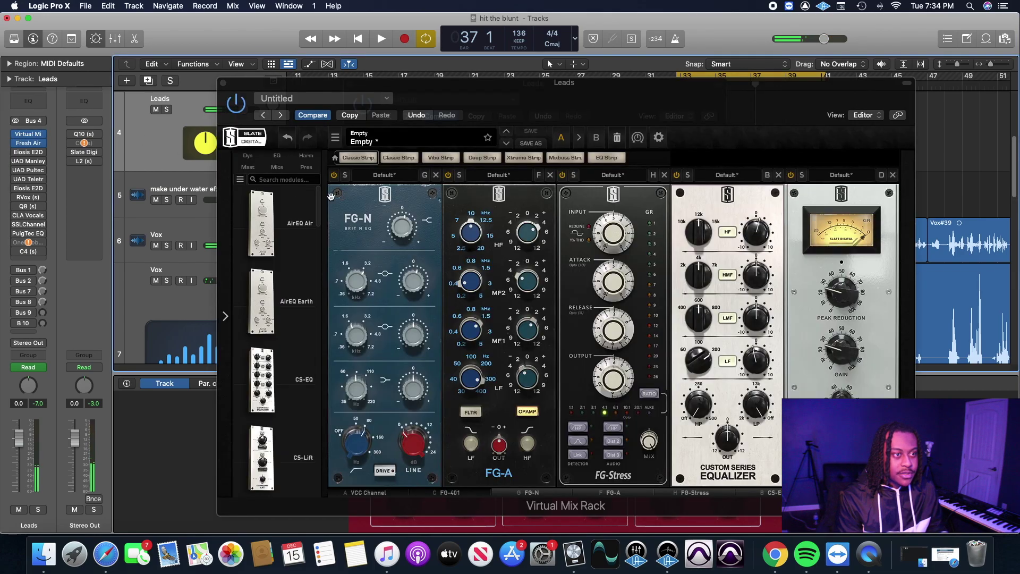
key(space)
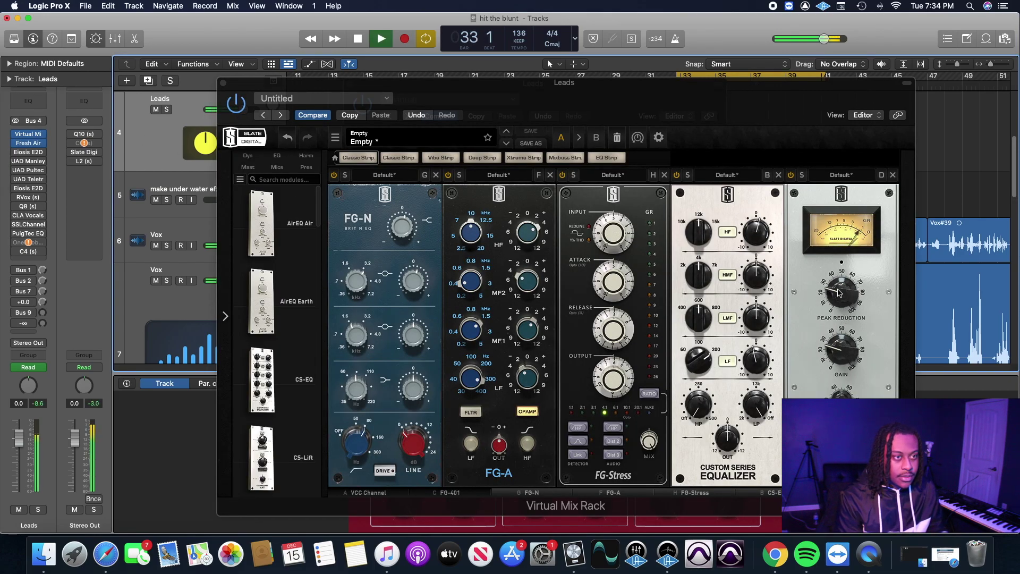
click(839, 291)
drag(838, 291, 837, 297)
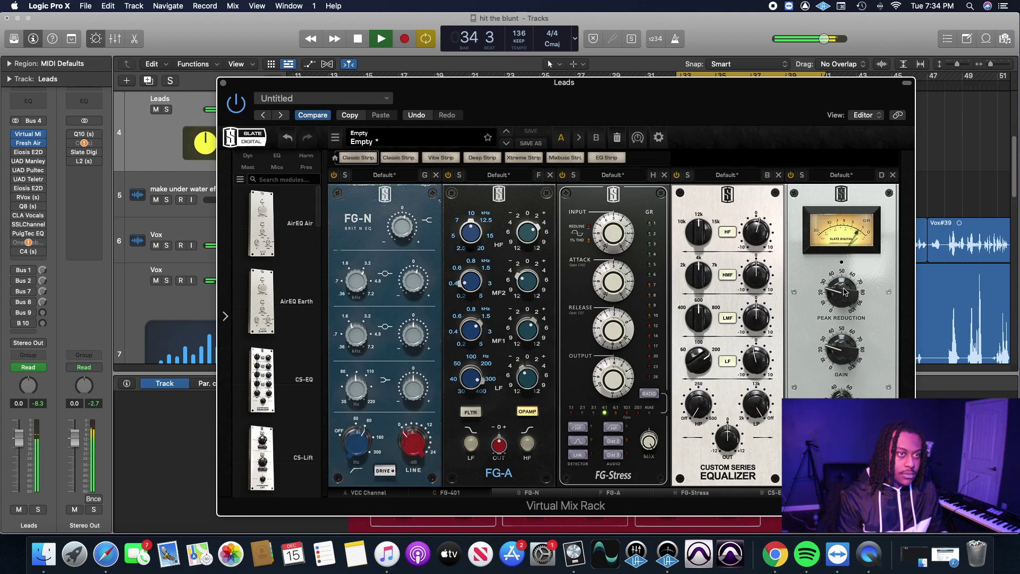
mouse_move(844, 292)
key(space)
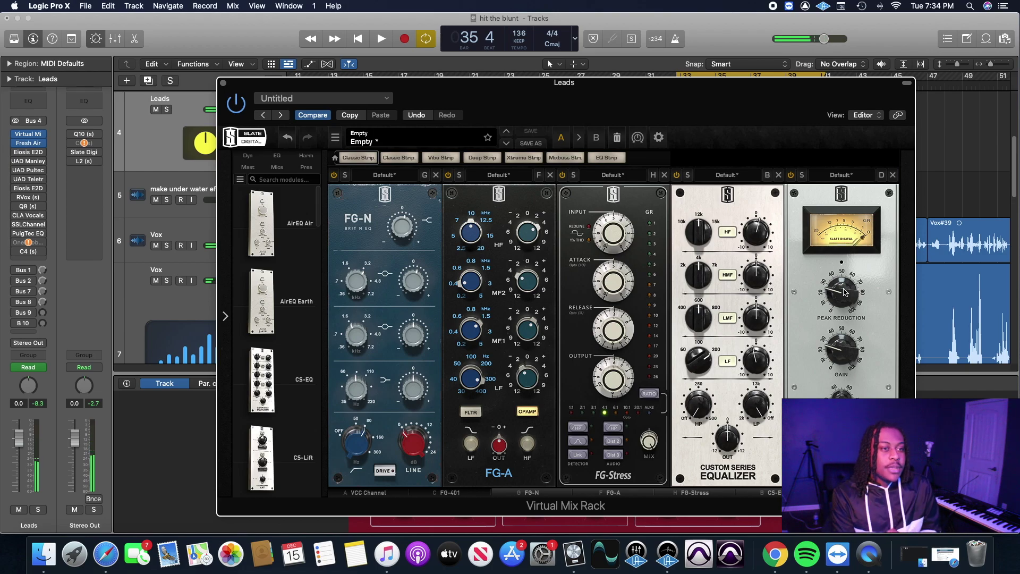
- Open the first Eiosis E2Deesser on the Leads channel and load its "ov" setting
click(19, 154)
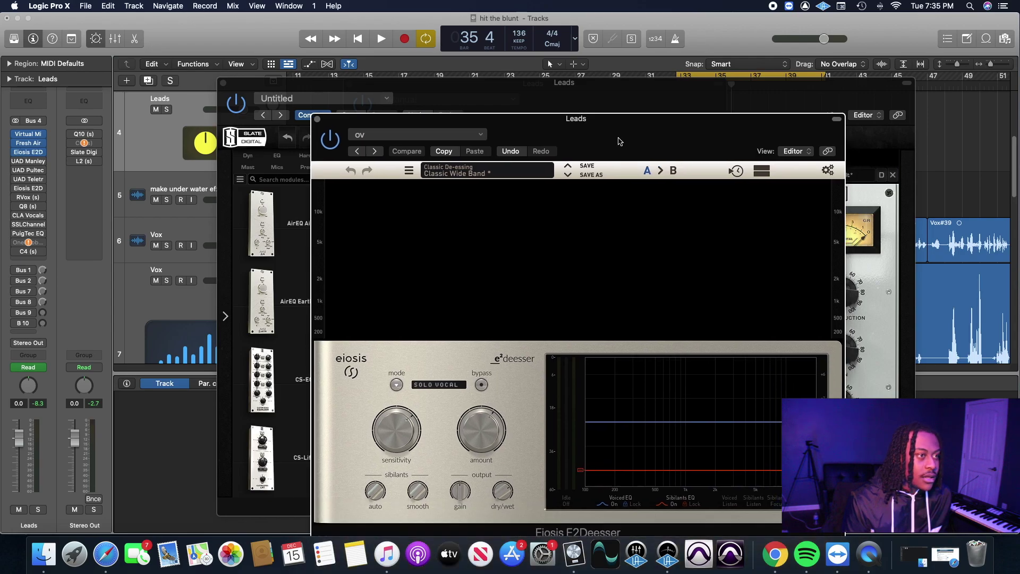
drag(618, 169, 614, 41)
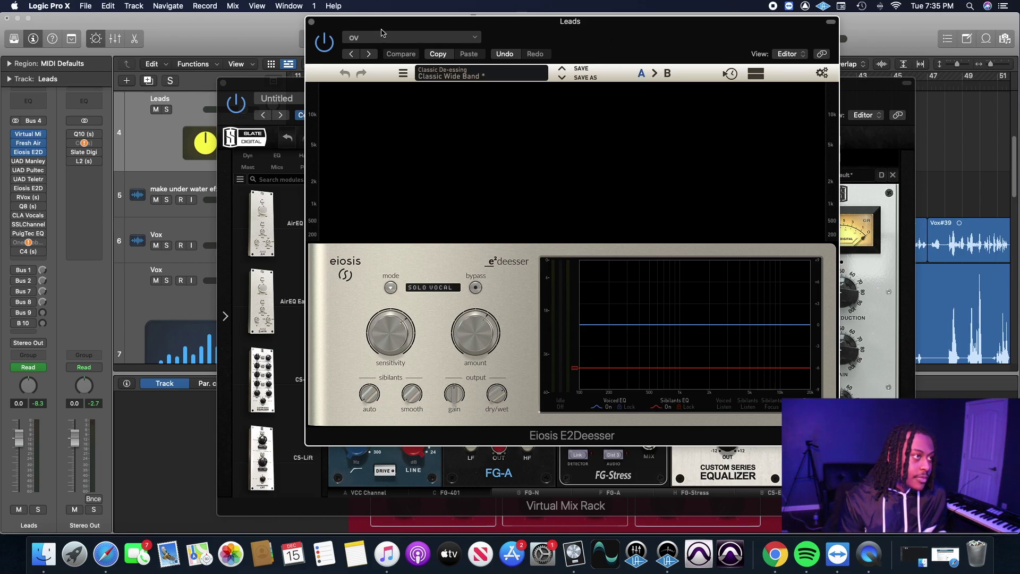
click(409, 37)
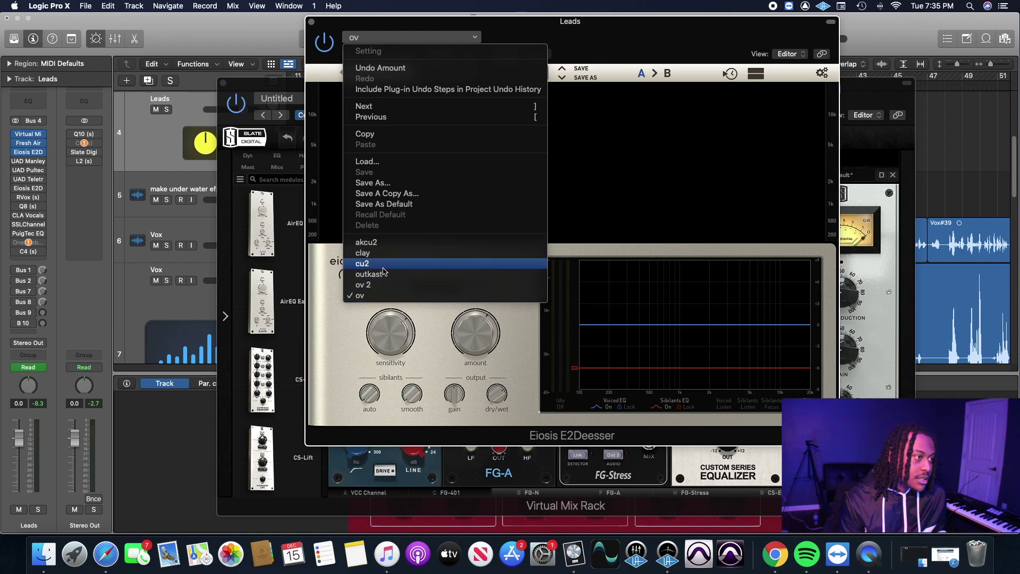
click(388, 295)
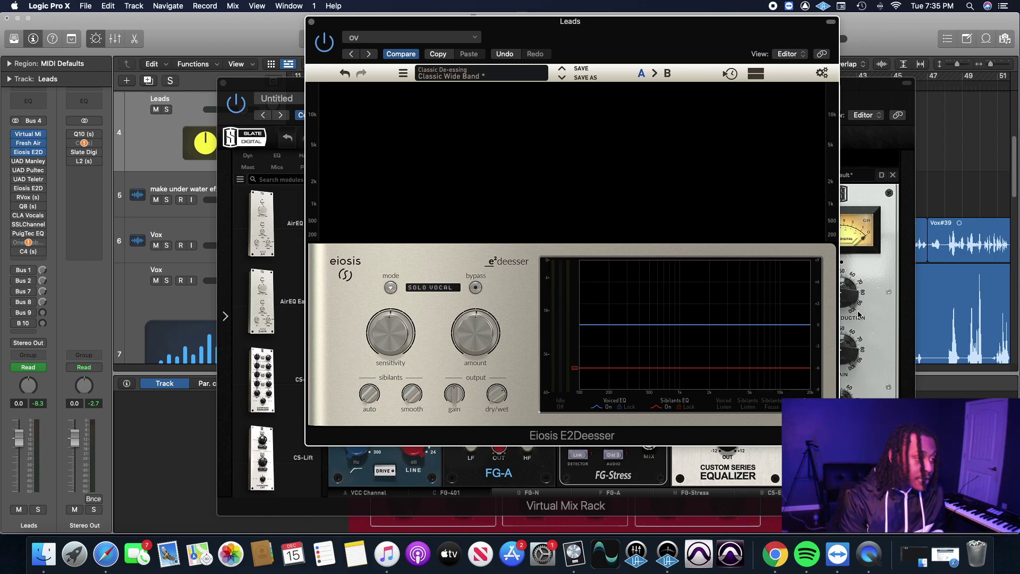
- Play the cycled section with Leads soloed, set the E2Deesser's sensitivity to about 57%, and raise its amount
key(space)
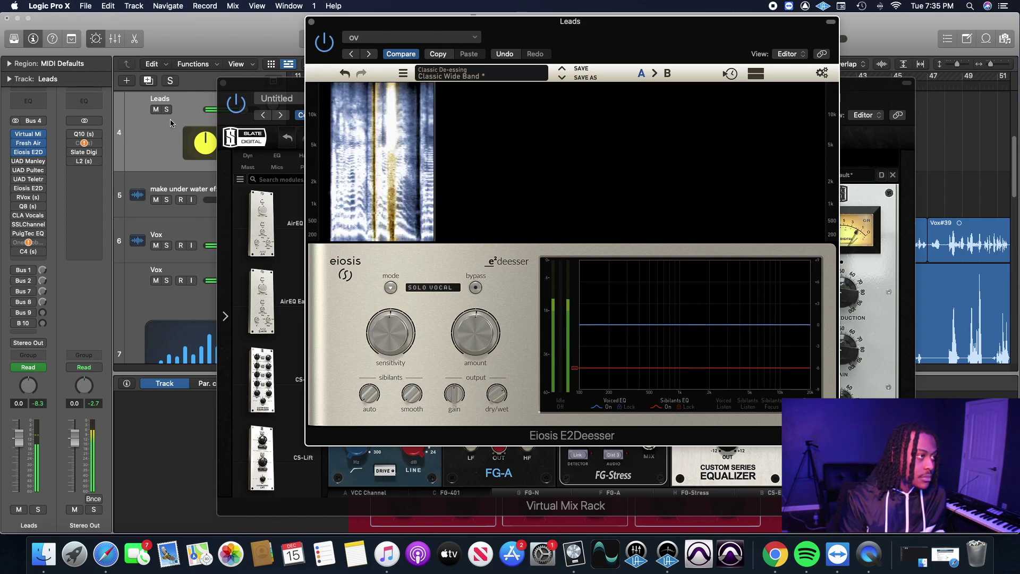
key(s)
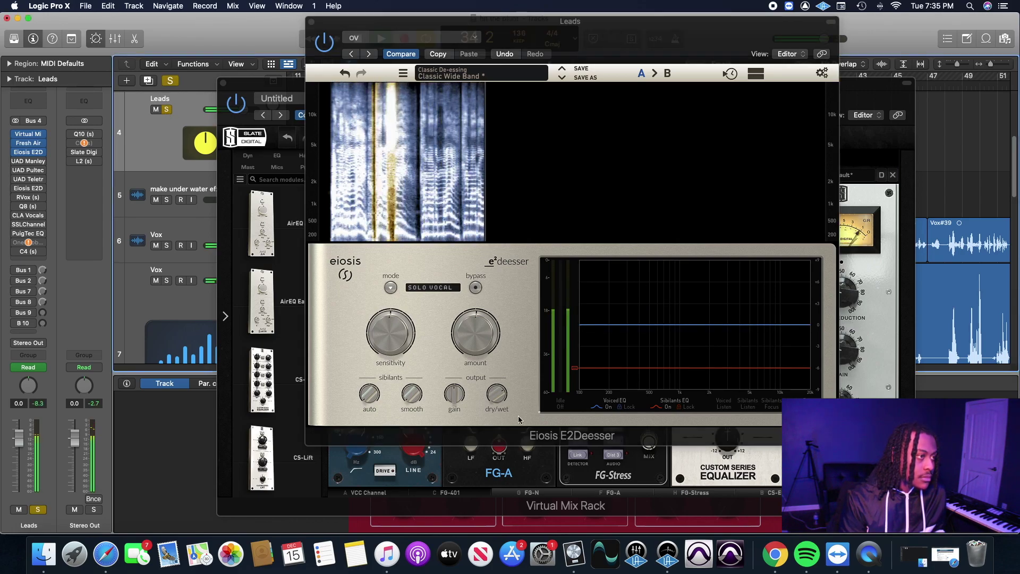
click(407, 342)
drag(407, 322, 408, 318)
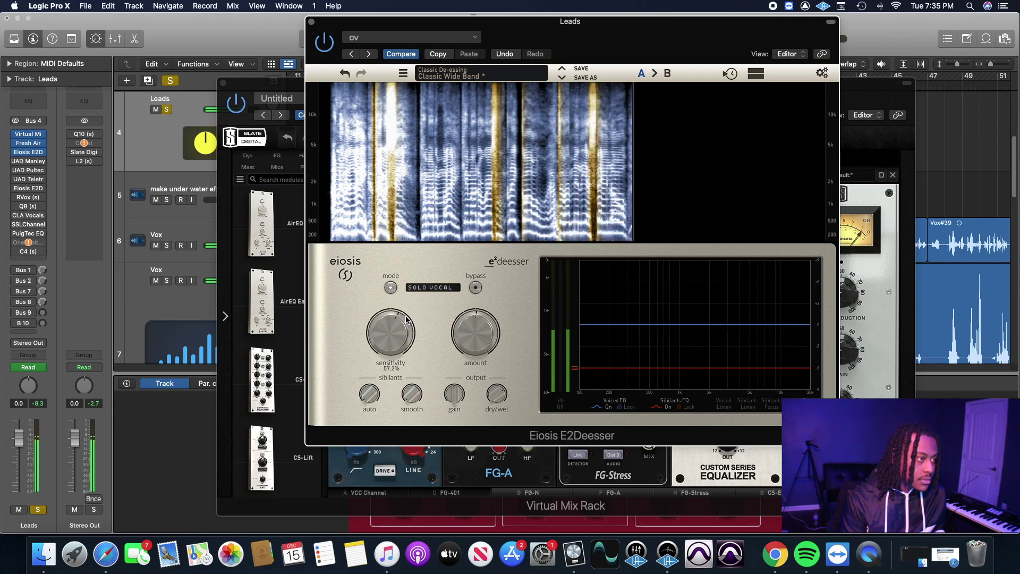
mouse_move(485, 332)
drag(485, 332, 480, 312)
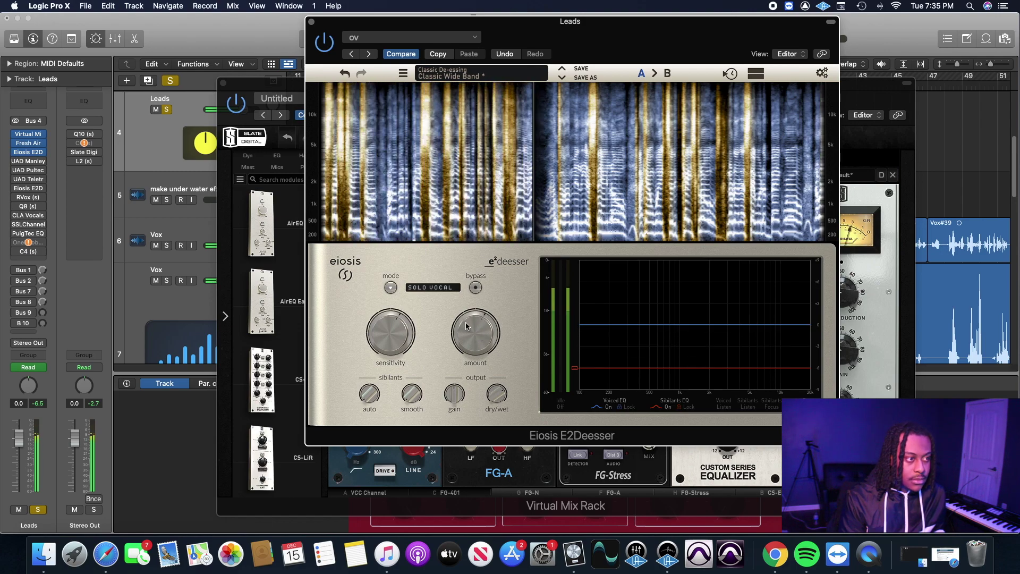
mouse_move(390, 331)
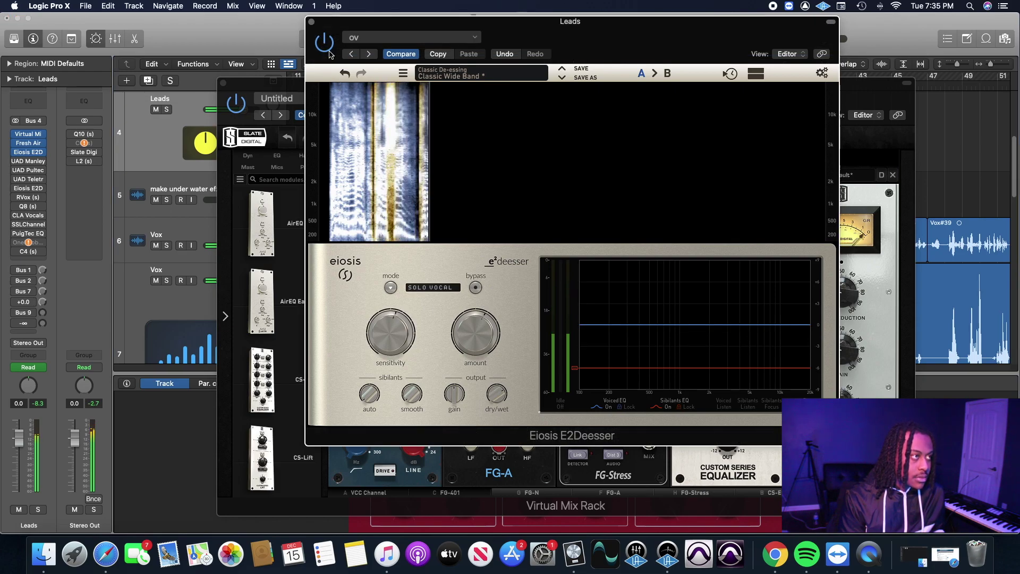
- Compare the E2Deesser bypassed and enabled against the beat, and set its amount to about 66.9%
click(330, 53)
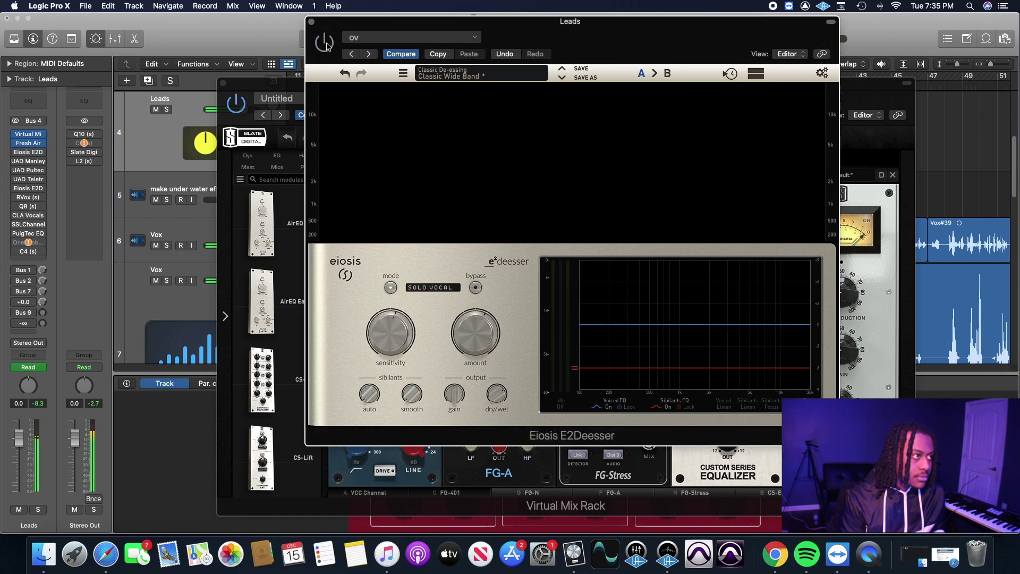
click(325, 43)
mouse_move(473, 328)
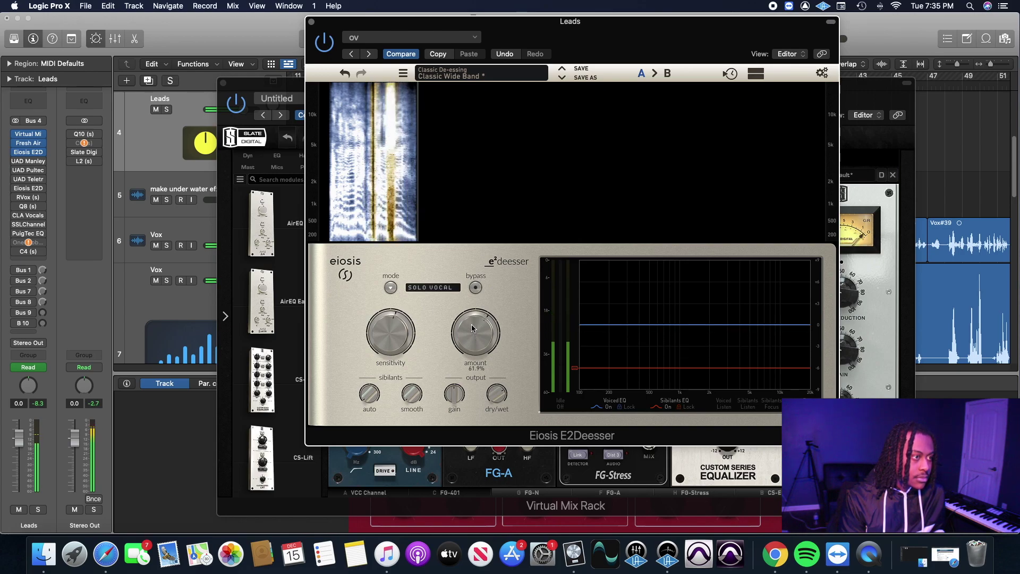
drag(472, 327, 486, 337)
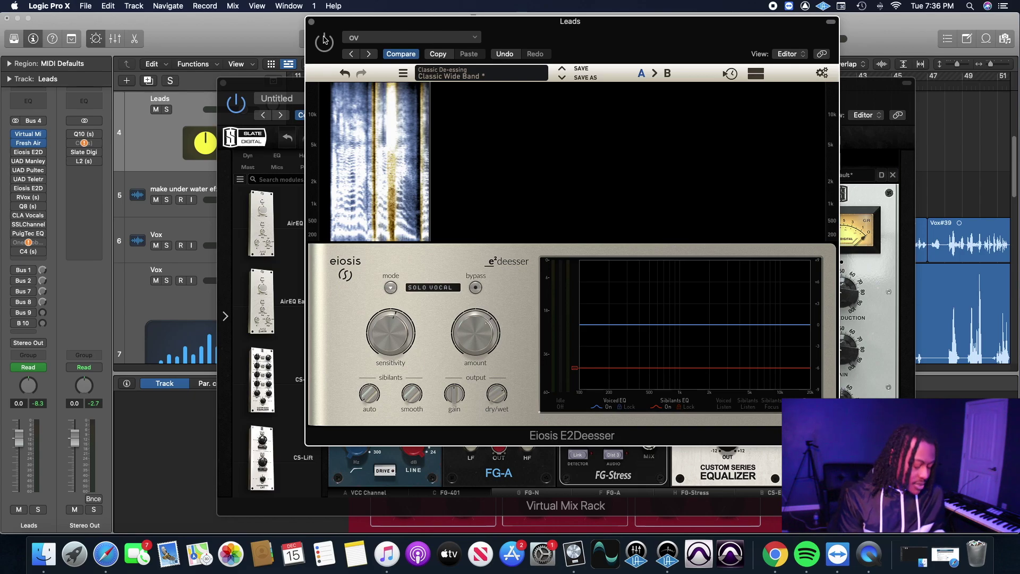
key(space)
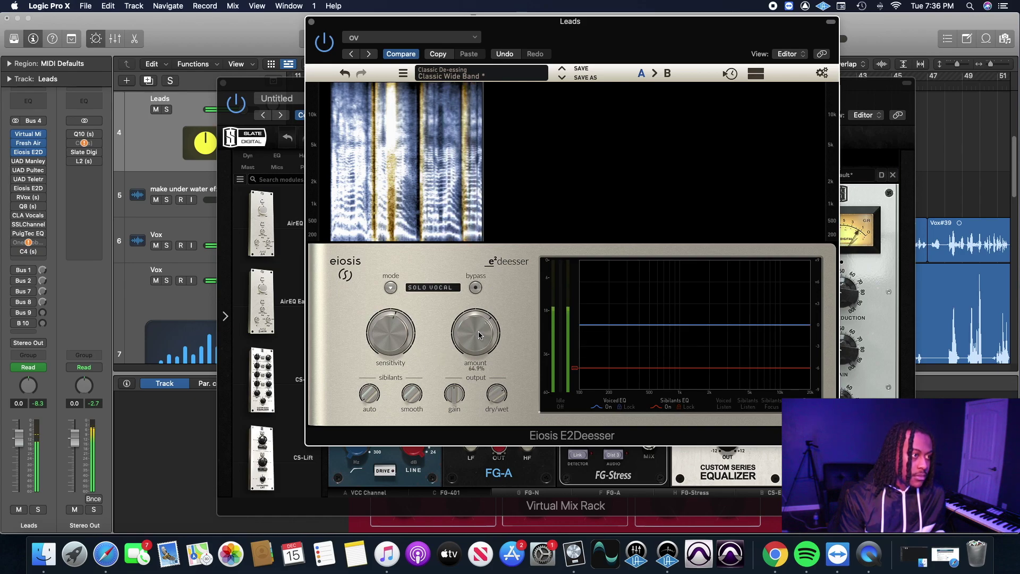
- Fine-tune the E2Deesser's sensitivity to about 57.5% during playback, close the plug-in, and stop playback
mouse_move(401, 334)
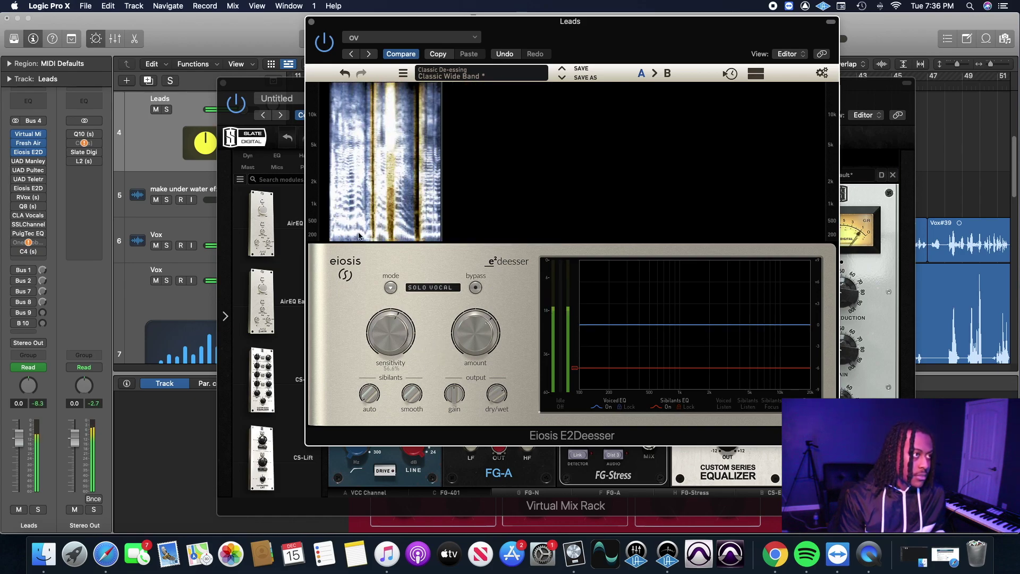
key(space)
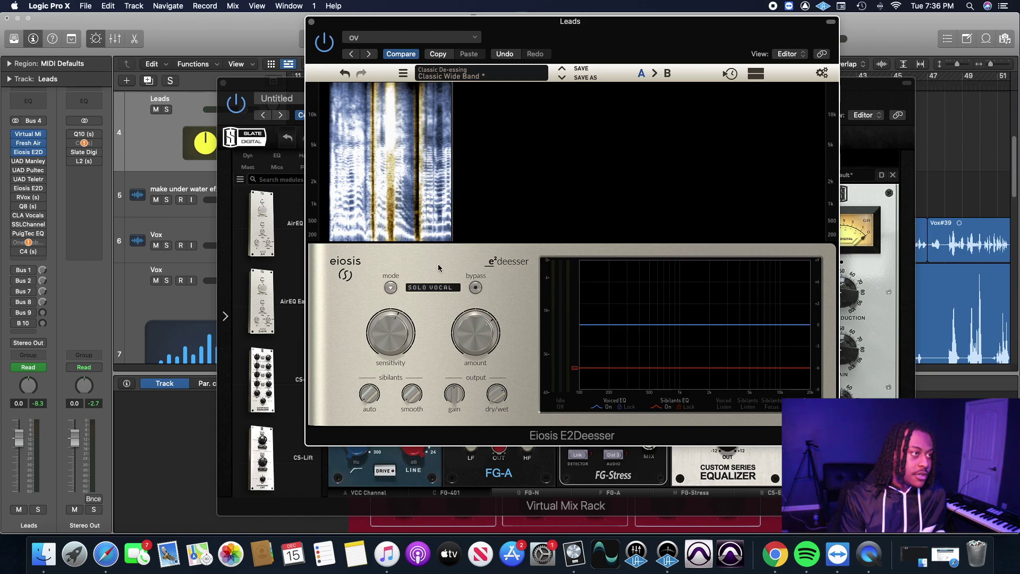
key(space)
drag(636, 35, 552, 32)
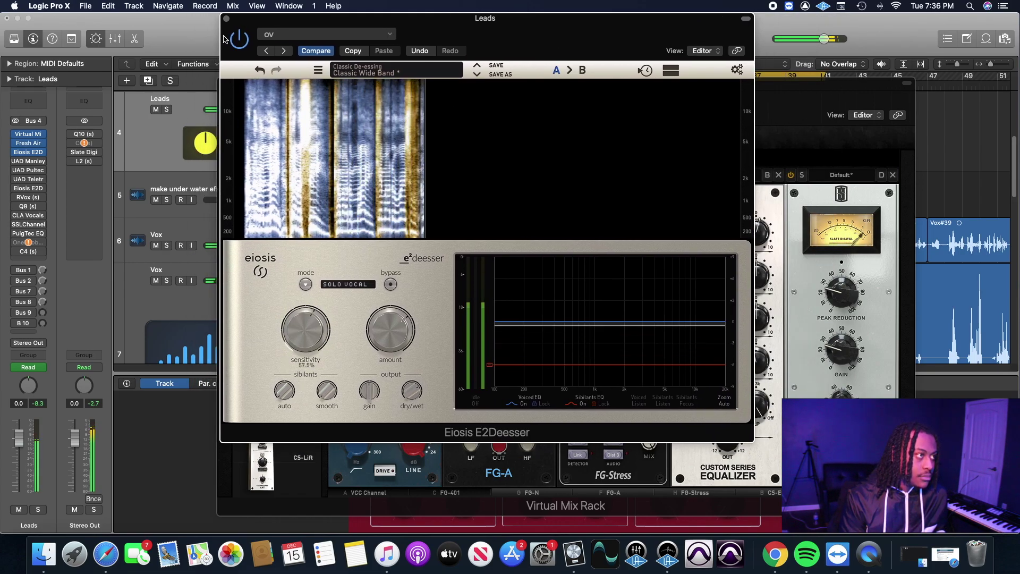
click(225, 19)
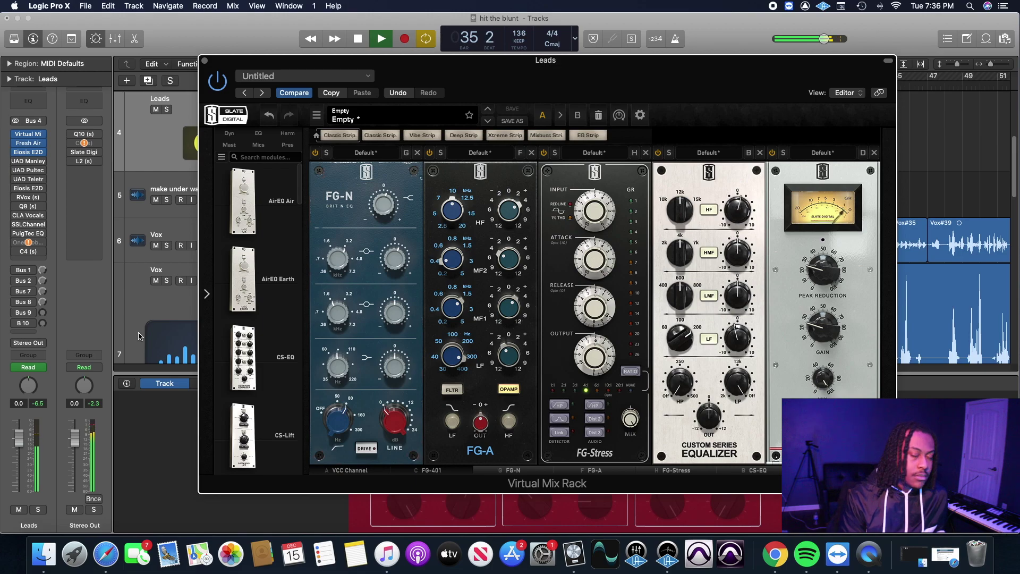
key(space)
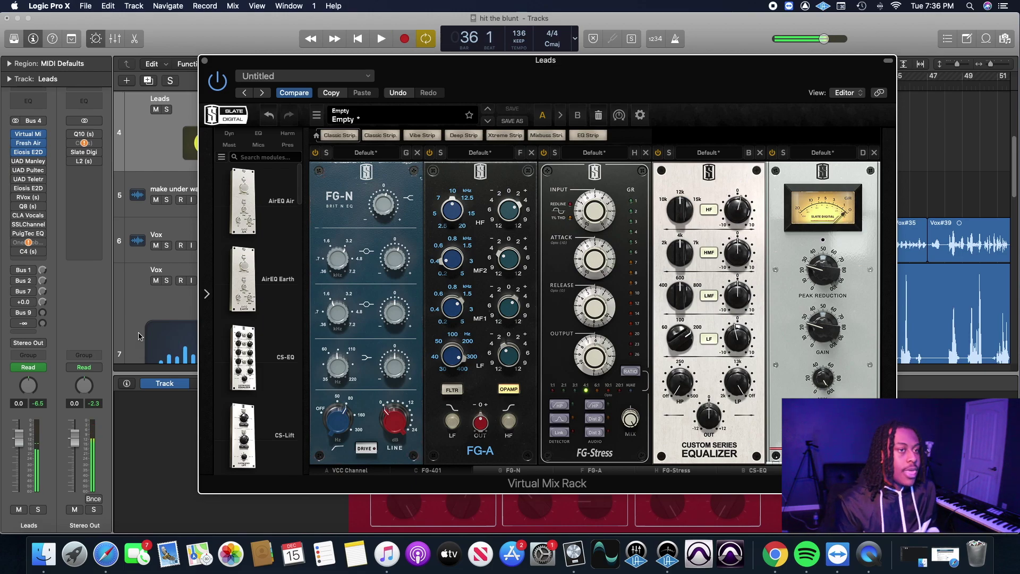
- Enable the Leads channel's Bus 2 send, open Doubler2, and lower the Doubler channel's fader to -27.0 dB during playback
click(13, 271)
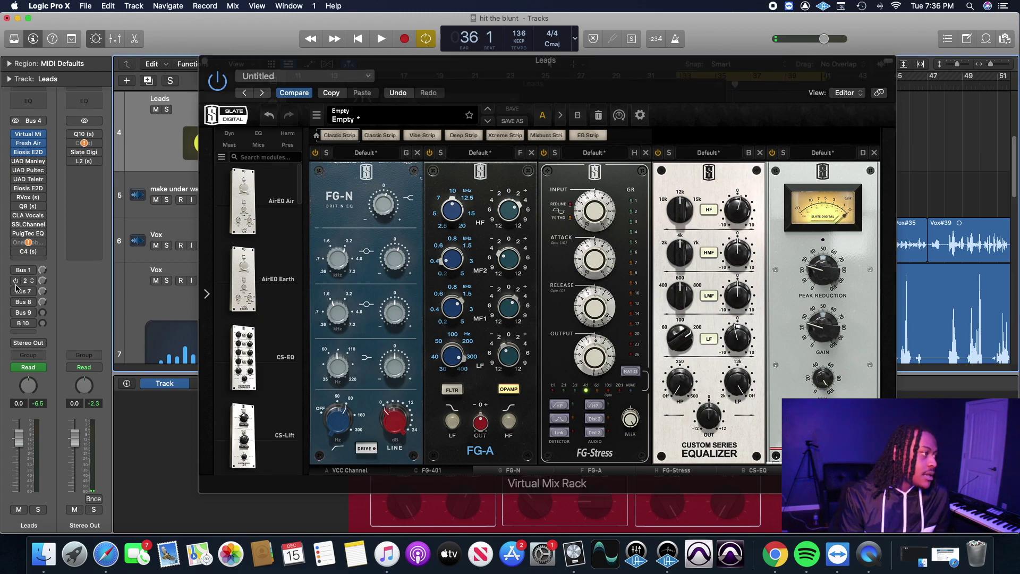
click(23, 281)
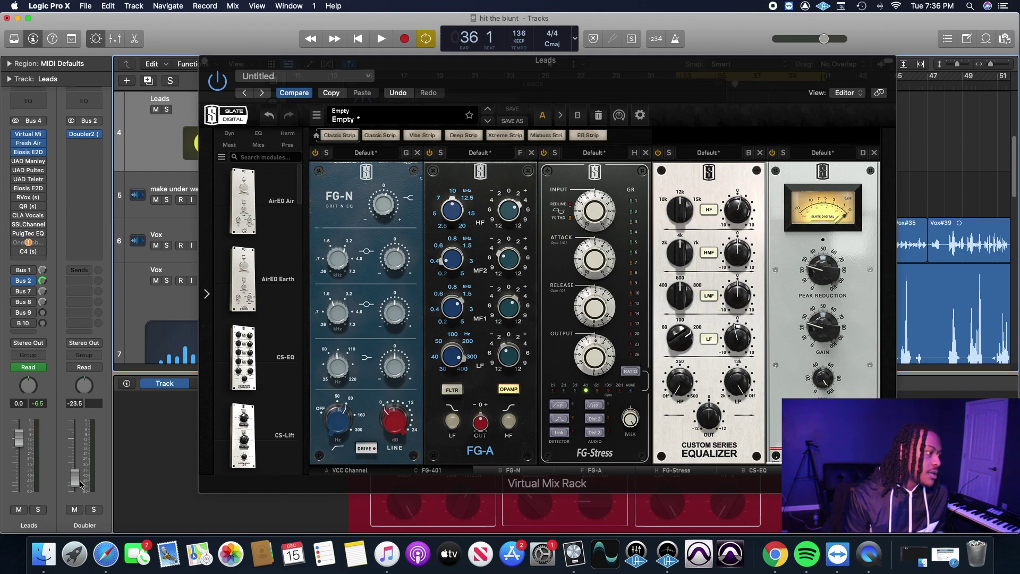
click(84, 134)
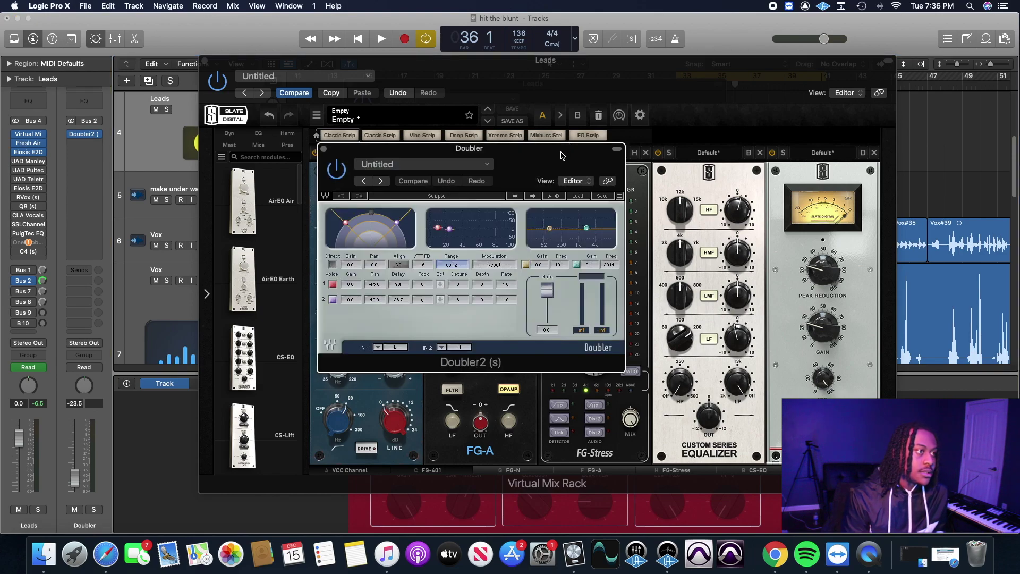
drag(562, 156, 719, 104)
key(space)
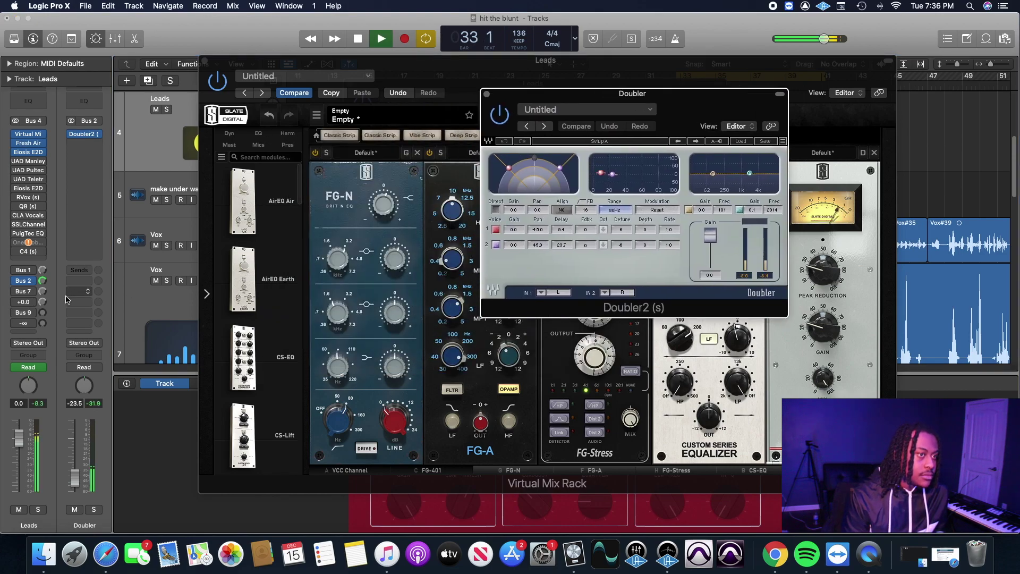
drag(77, 479, 74, 480)
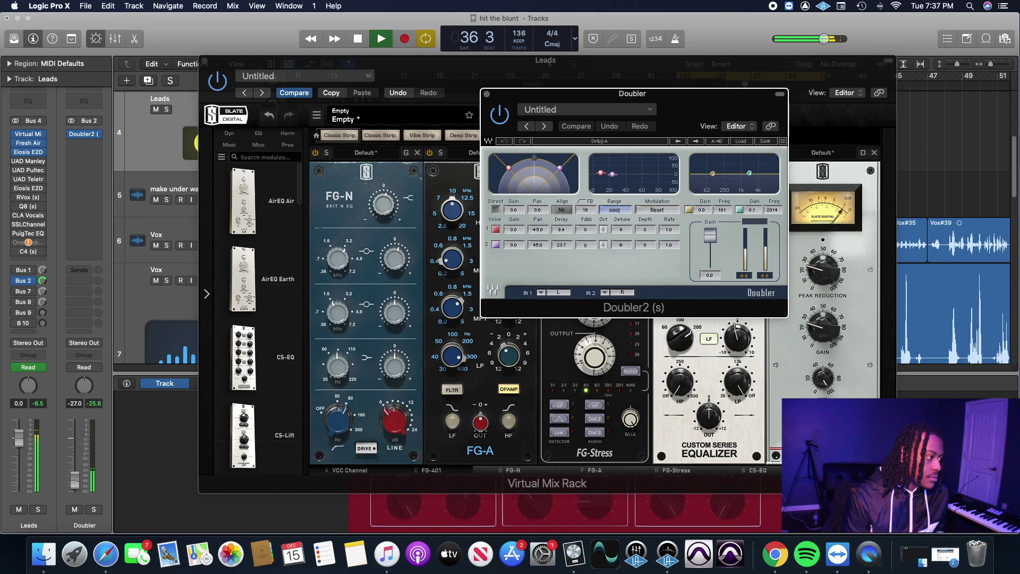
key(space)
- Enable the Leads channel's Bus 7 send, and open and close H-Delay on the Delays channel to check its settings
click(16, 293)
click(17, 294)
click(84, 134)
drag(538, 154, 469, 148)
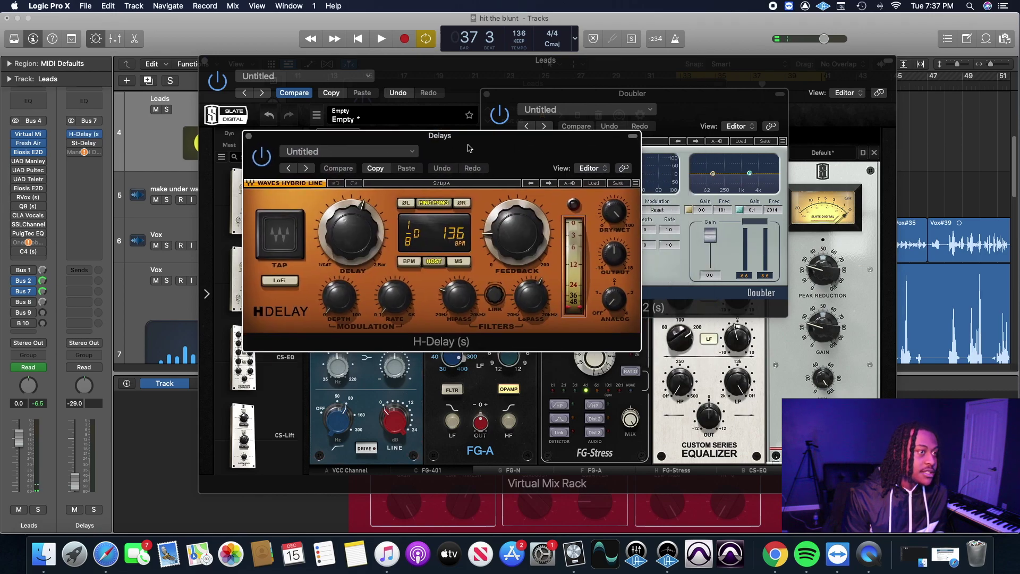
click(248, 136)
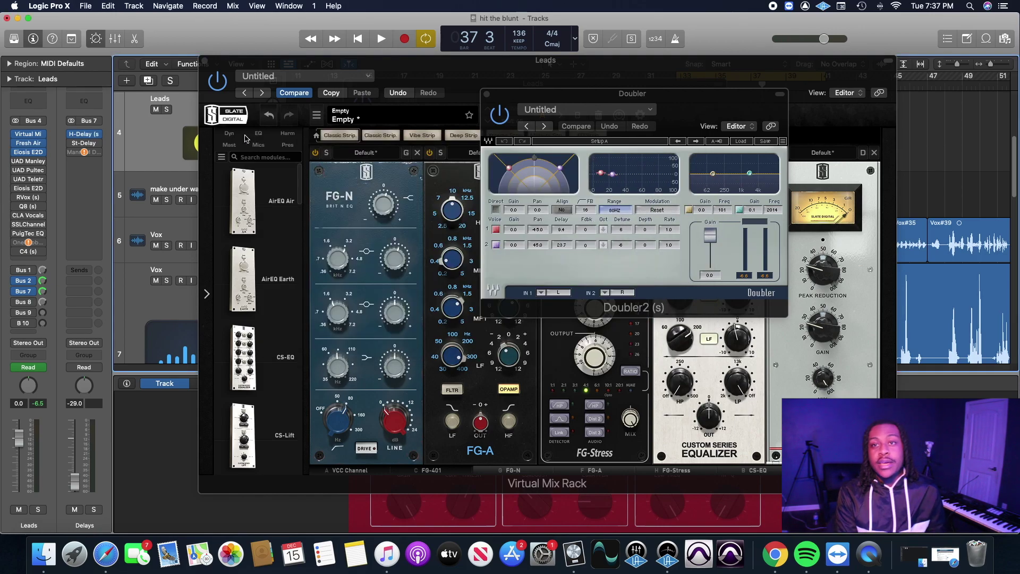
- Insert D16 Group's Repeater in an empty slot on the Delays channel and reopen H-Delay beside it for comparison
click(83, 166)
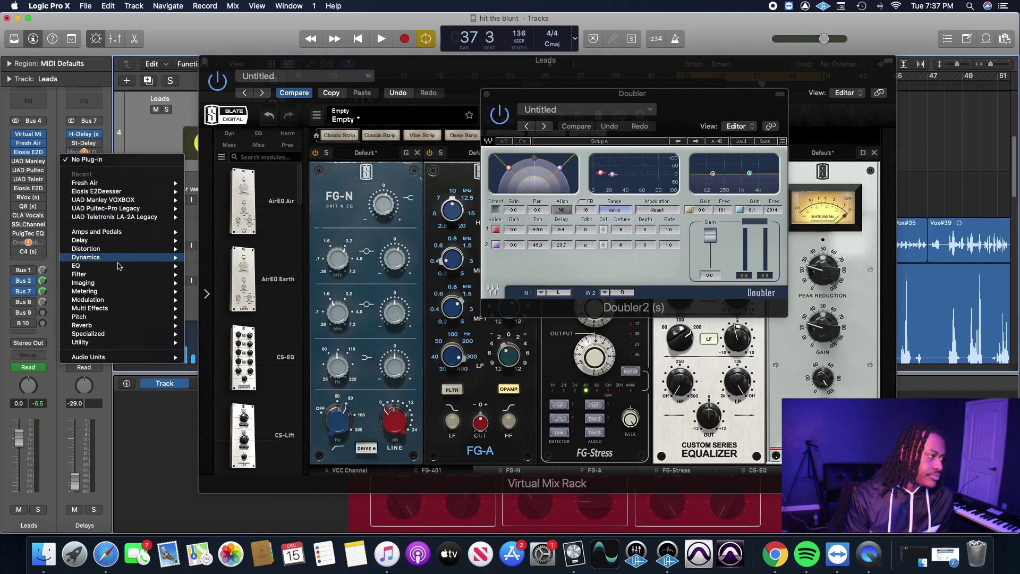
mouse_move(141, 362)
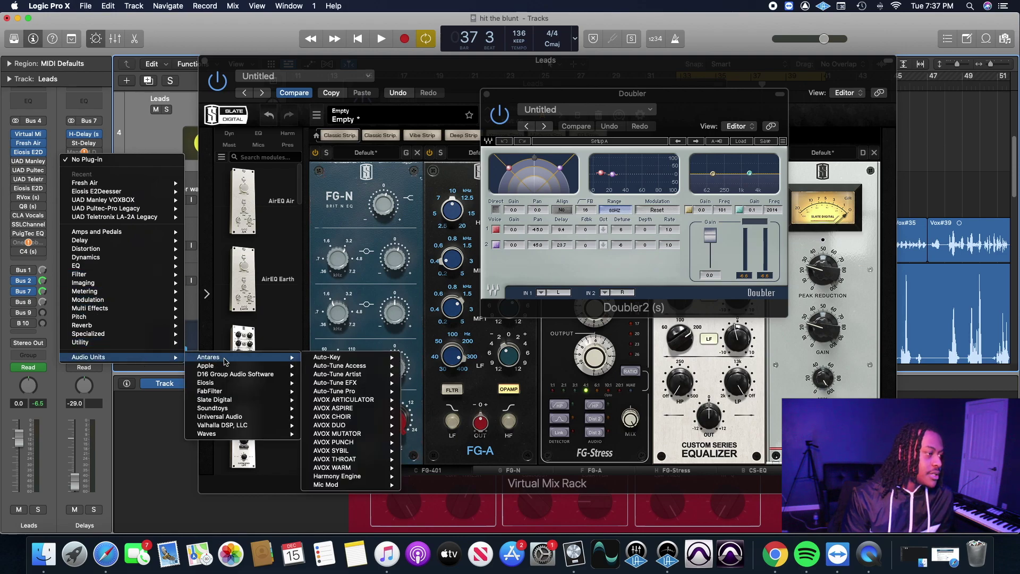
mouse_move(239, 376)
mouse_move(345, 375)
click(384, 375)
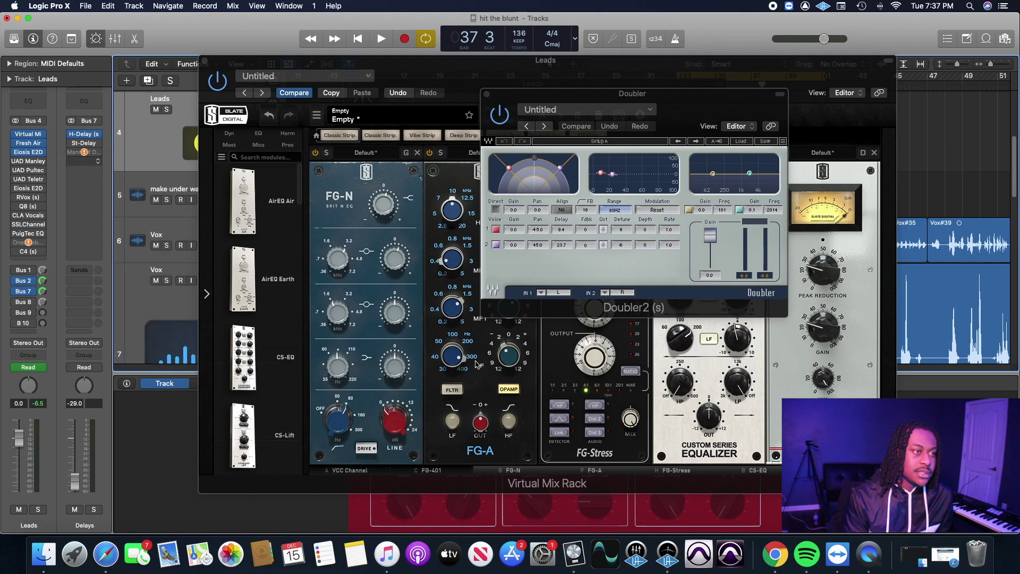
drag(719, 176, 616, 187)
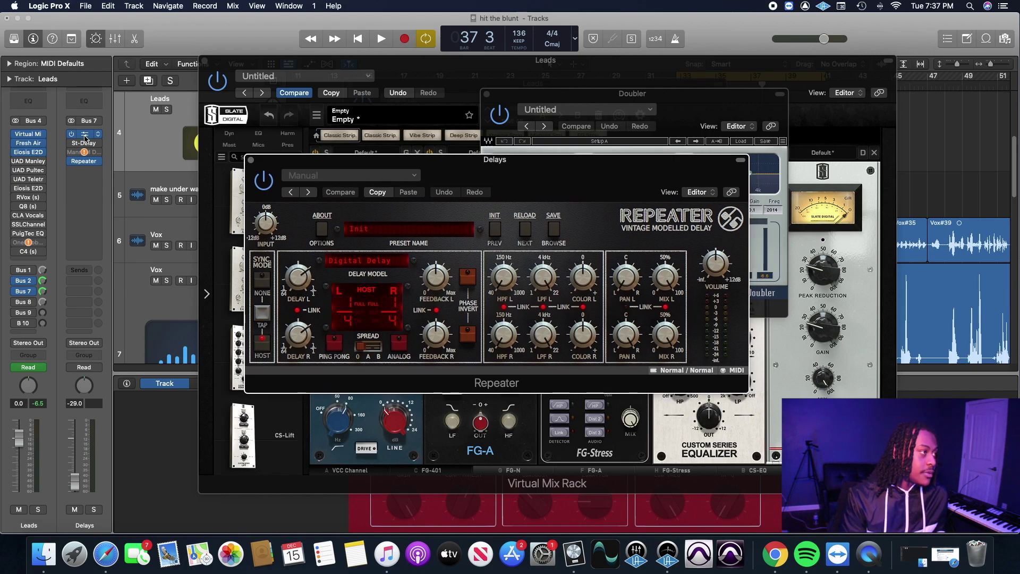
click(84, 136)
drag(521, 167, 866, 158)
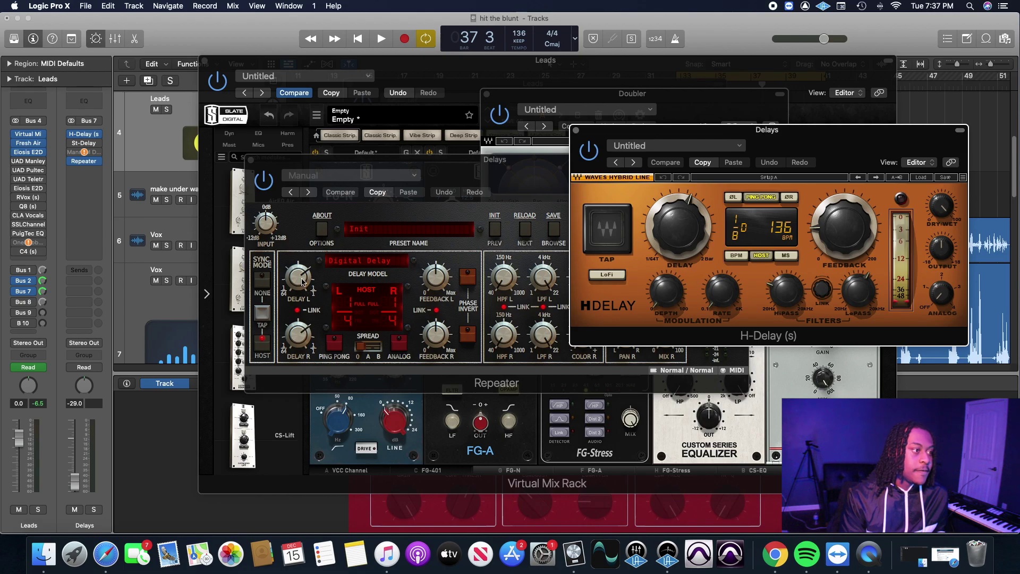
- Set Repeater's linked left and right delays to 1/8, bypass and close the plug-in, and briefly audition H-Delay during playback
drag(303, 282, 307, 292)
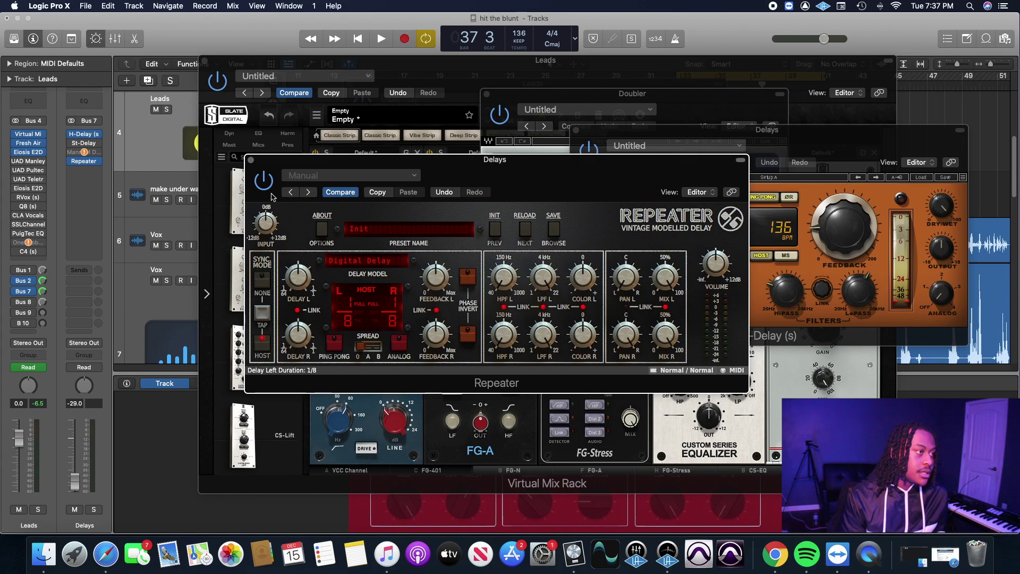
click(251, 160)
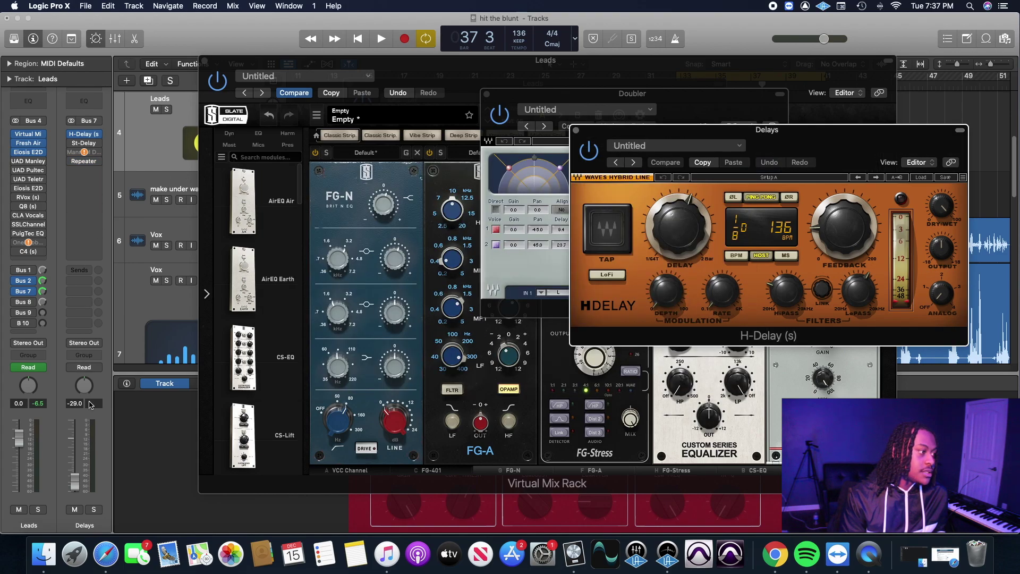
key(space)
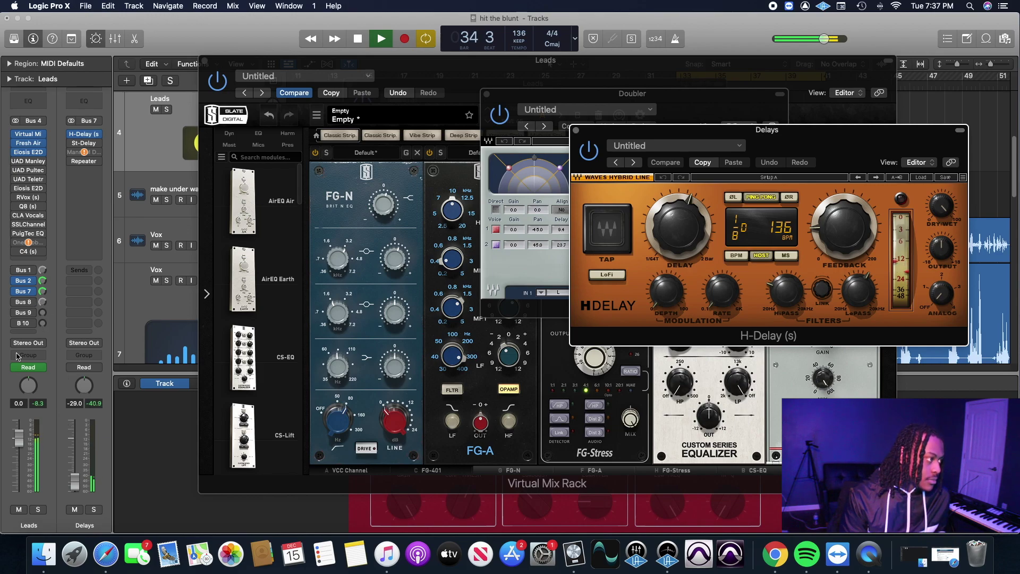
key(space)
- Enable the Leads channel's Bus 8 send to Verb and open H-Reverb on the Verb channel
click(17, 301)
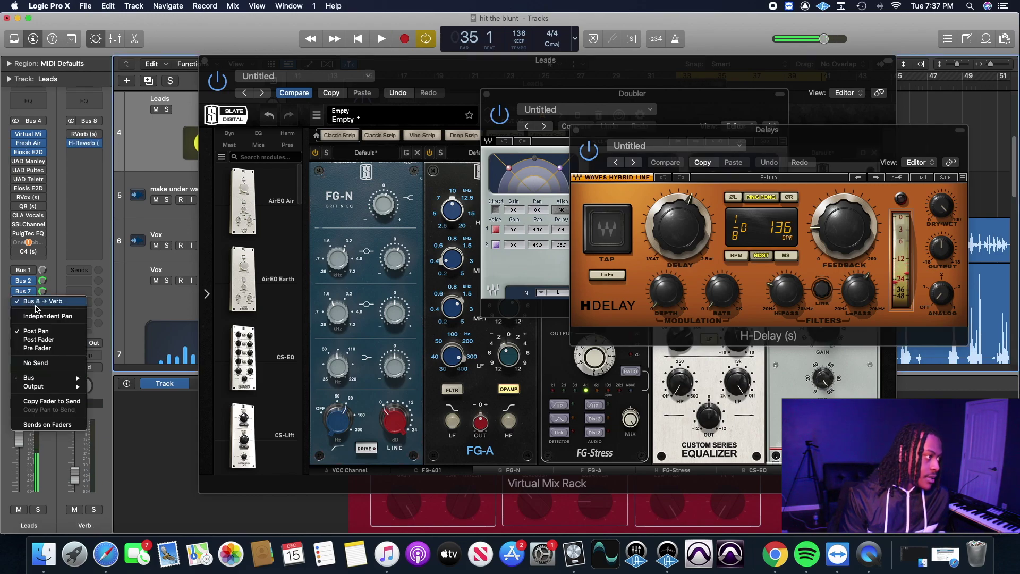
click(57, 190)
click(82, 143)
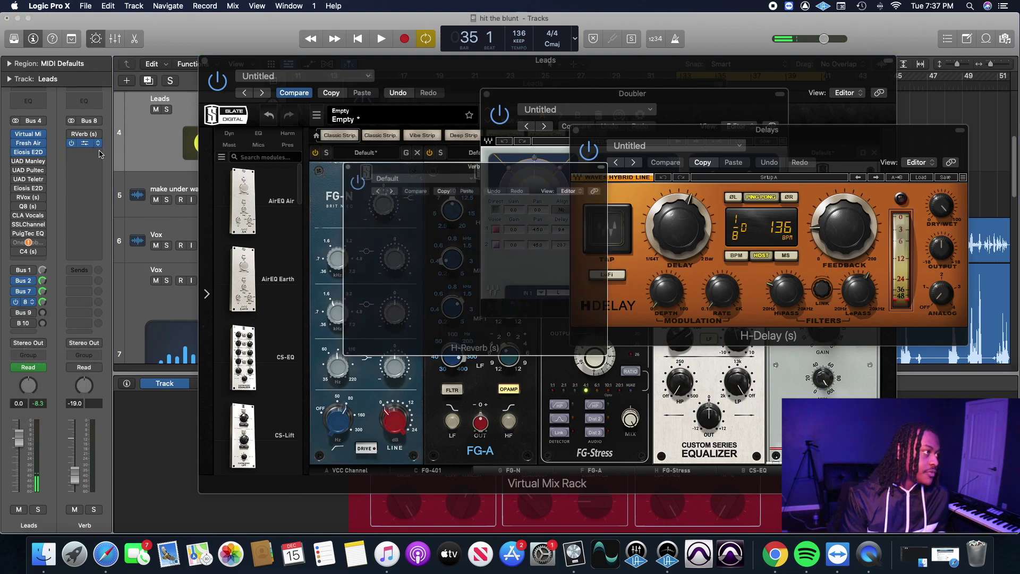
drag(571, 156, 565, 132)
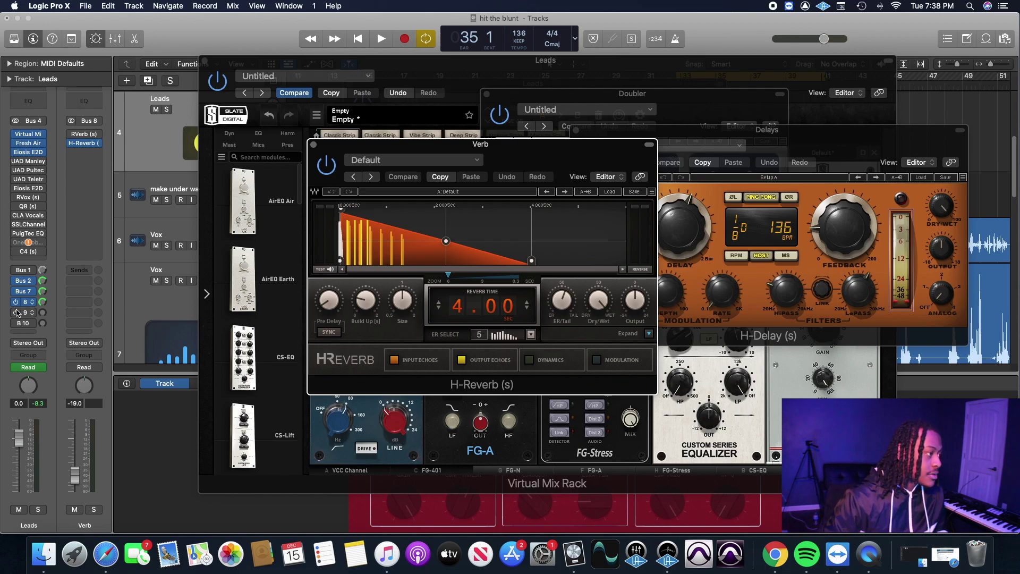
- Audition H-Reverb on the lead vocal during playback, briefly soloing the Leads channel, and close the plug-in
key(space)
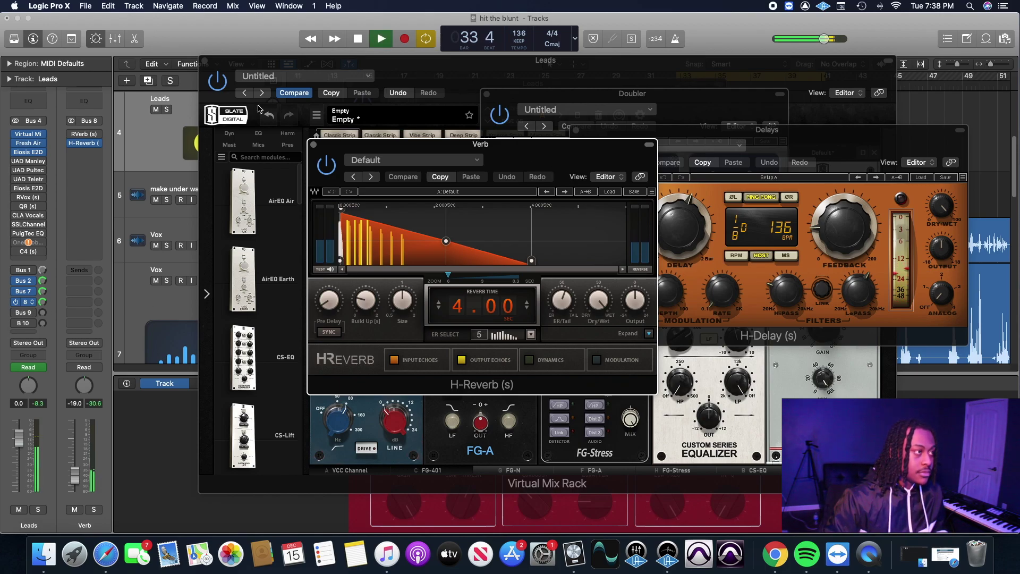
click(167, 109)
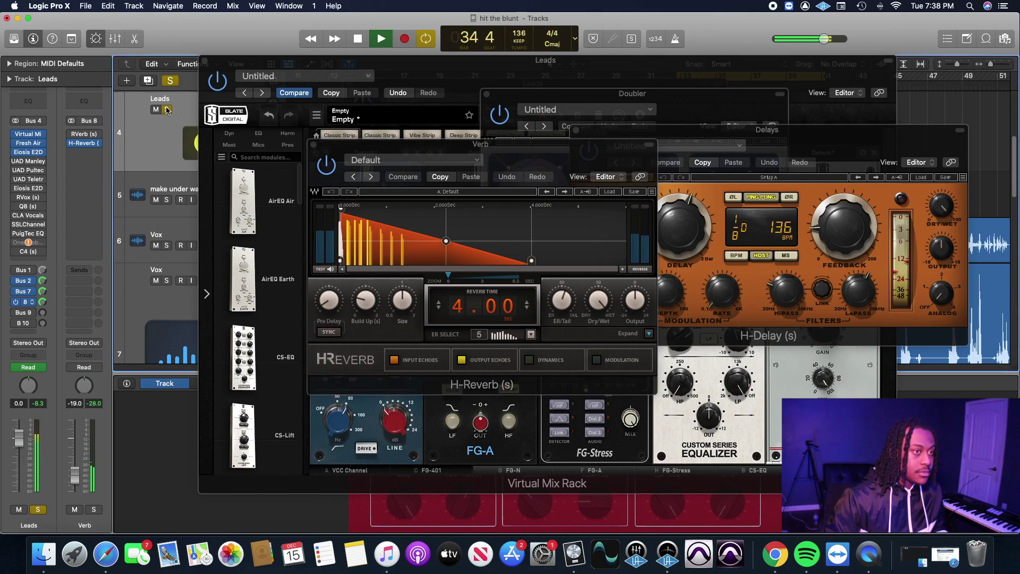
click(167, 109)
drag(524, 152, 458, 118)
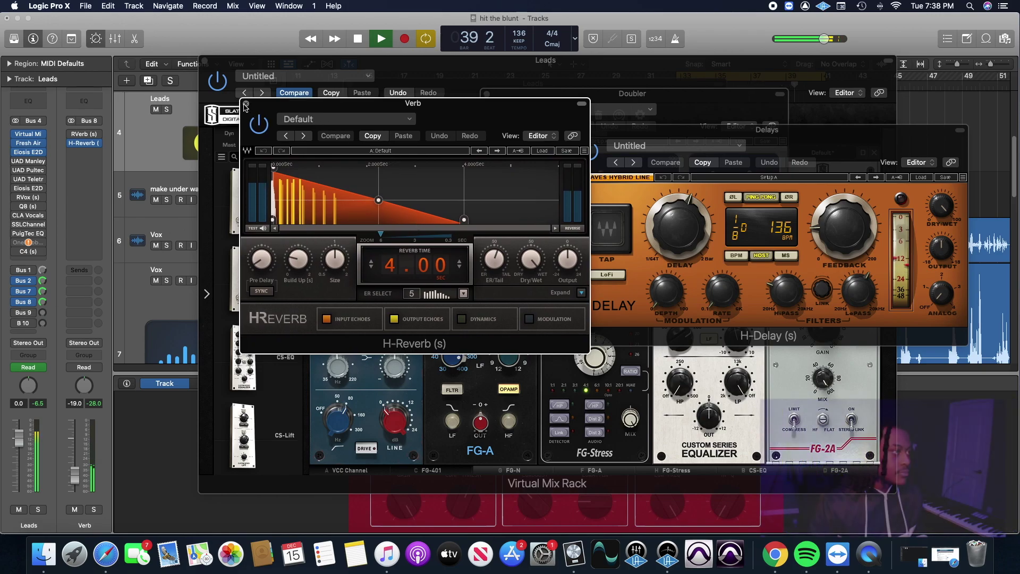
key(super+w)
- Close the remaining Leads, Doubler and Delays plug-in windows, including Virtual Mix Rack, and stop playback
drag(314, 68, 359, 313)
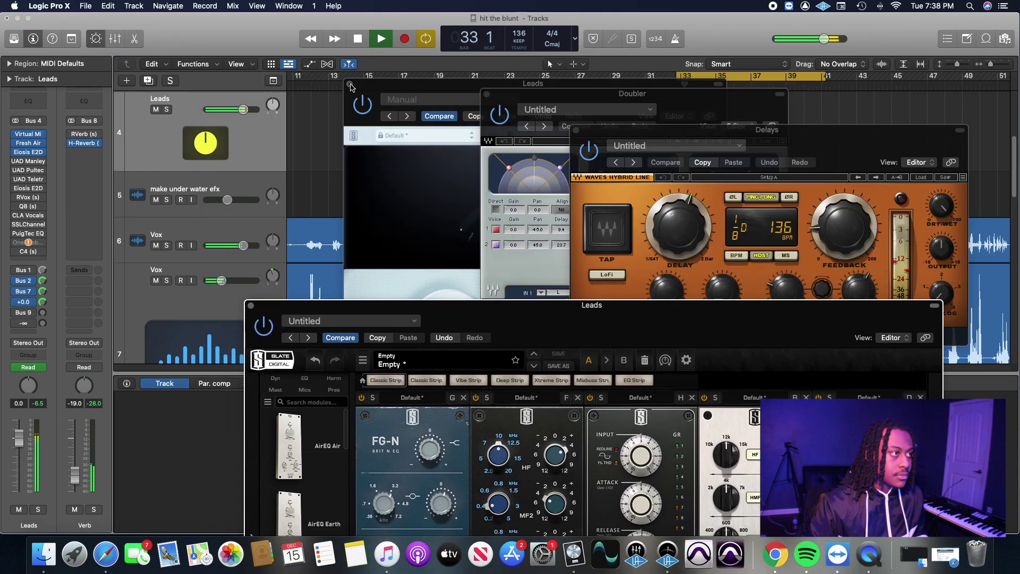
click(350, 85)
click(487, 94)
click(487, 94)
click(575, 129)
click(575, 129)
click(249, 307)
key(space)
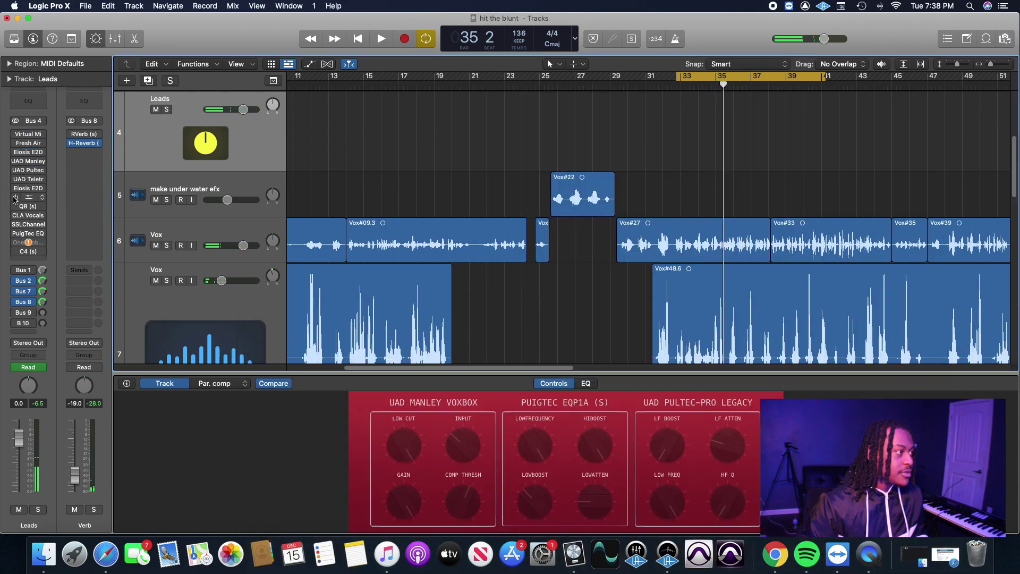
- Compare the lead vocal in playback with the Leads channel's active inserts and Bus 2, 7 and 8 sends bypassed and re-enabled
drag(16, 282, 18, 306)
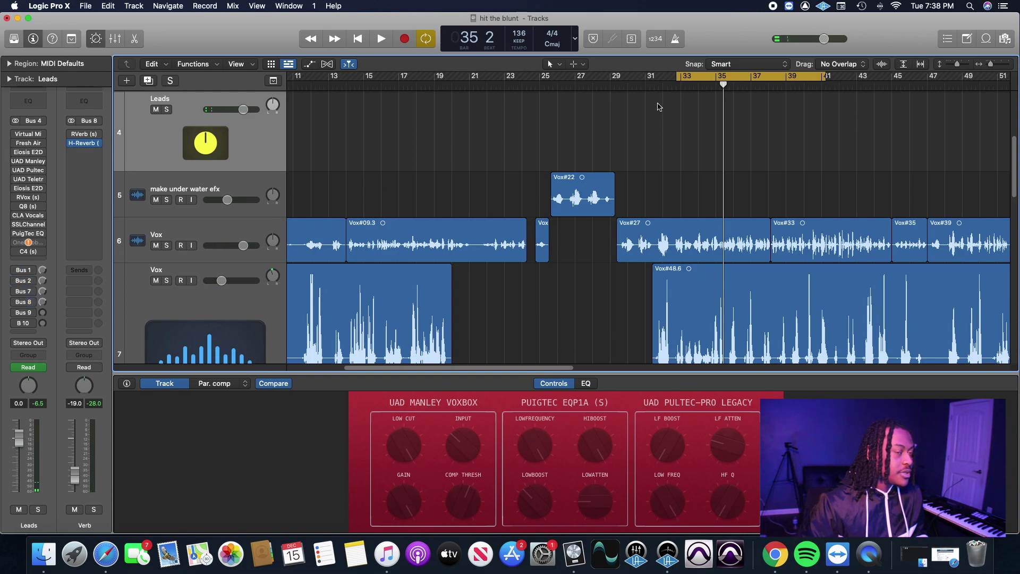
key(space)
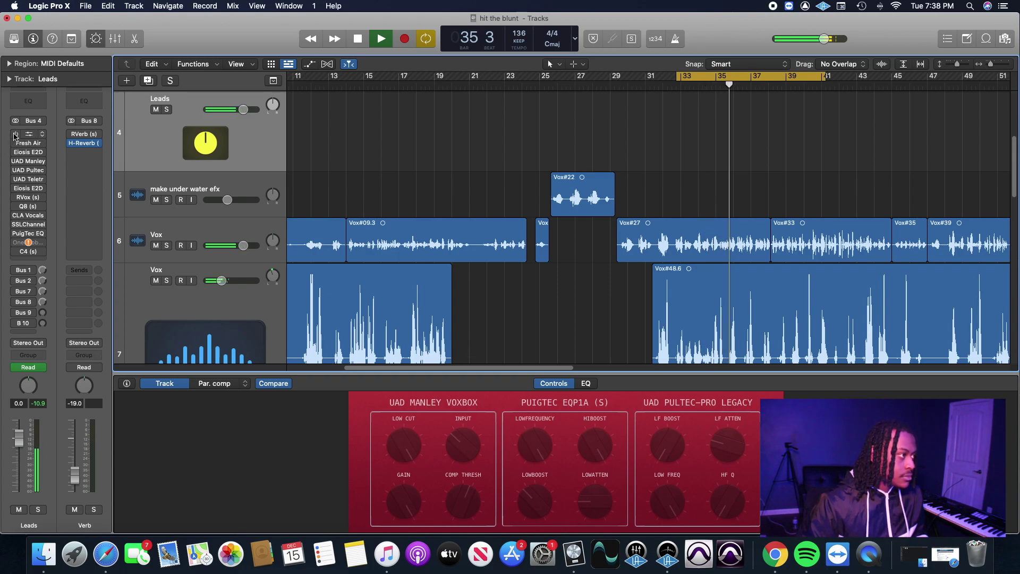
key(space)
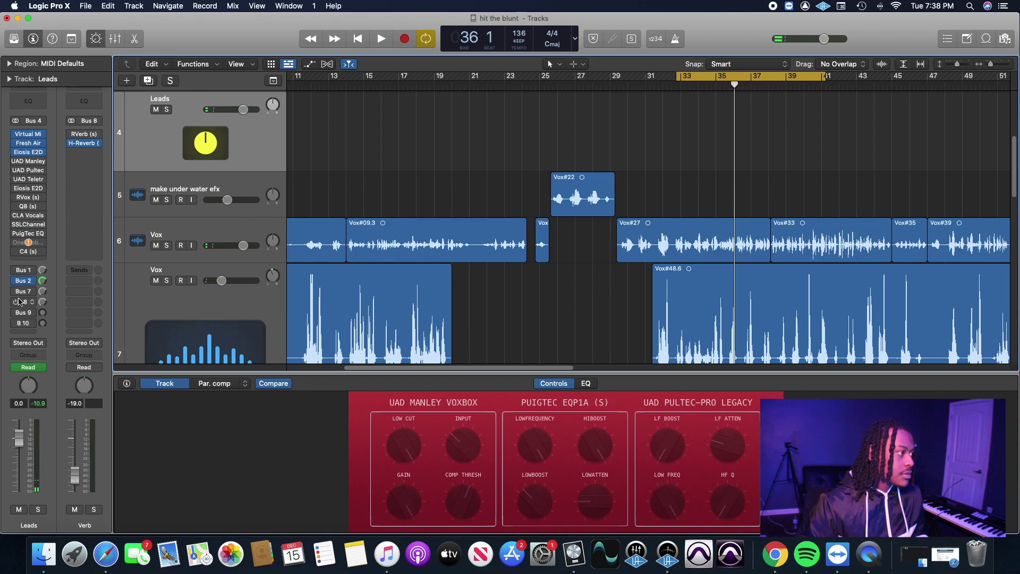
key(space)
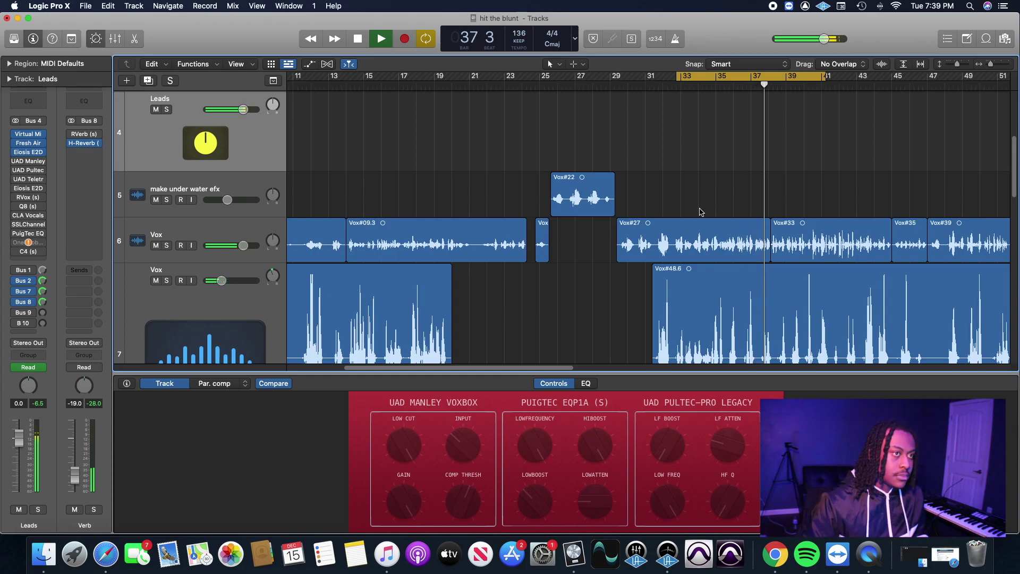
scroll(696, 211, down, 2)
scroll(700, 212, down, 1)
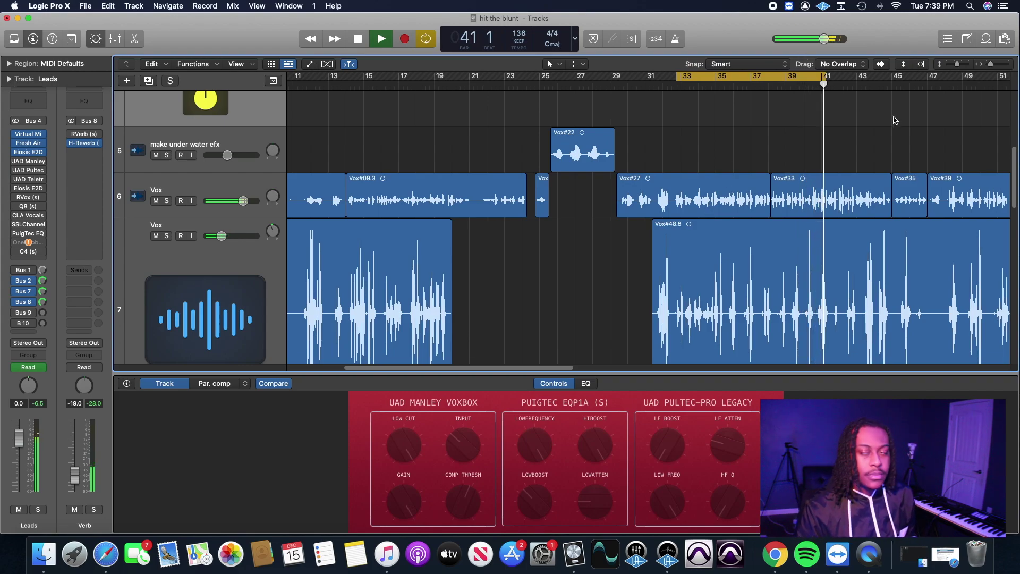
key(space)
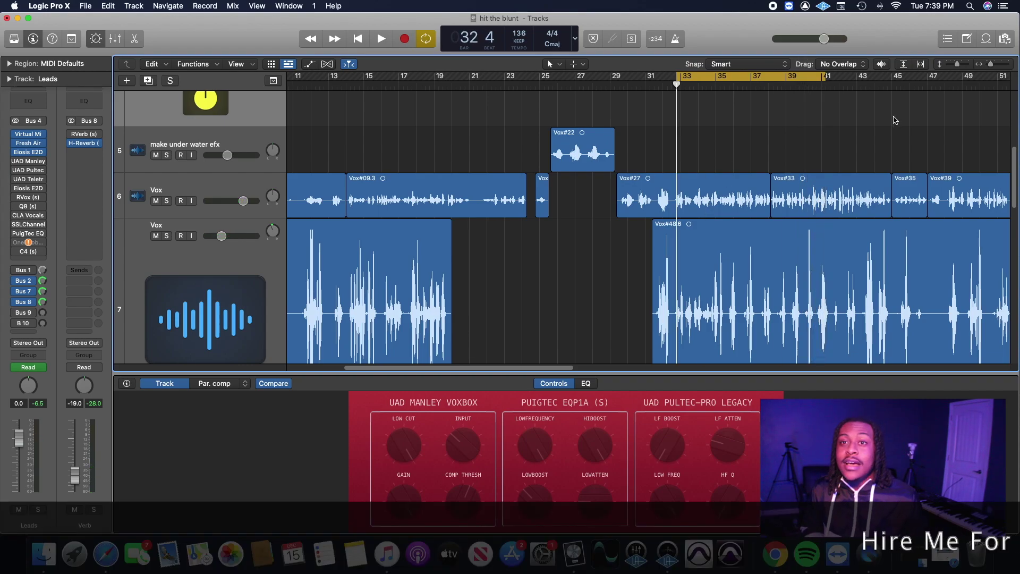